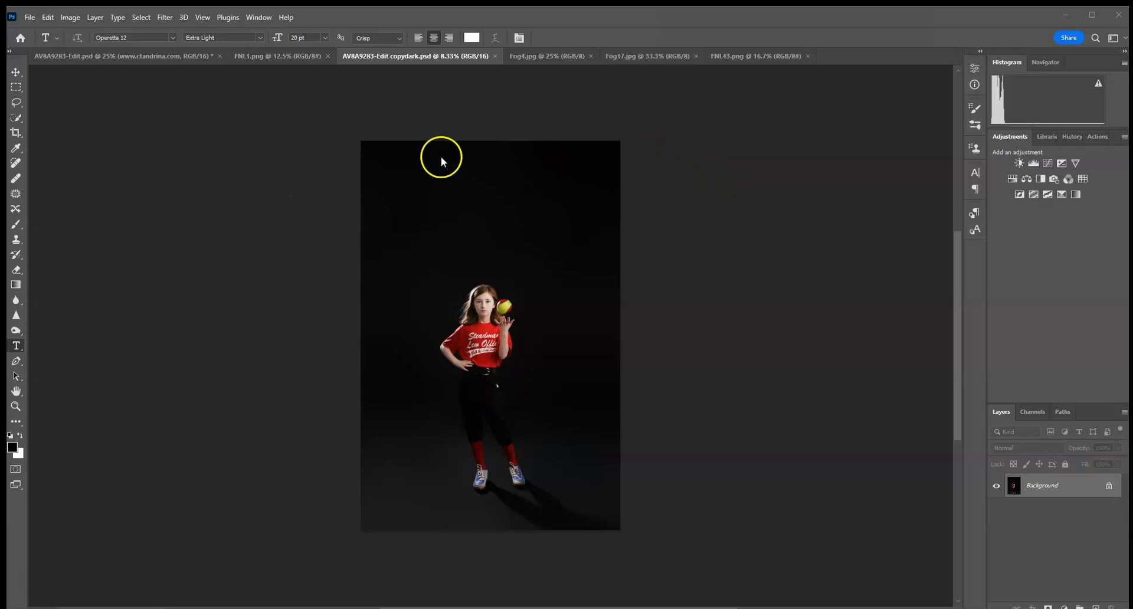
Look through the open documents: the finished composite, FNL1.png, the dark player photo, Fog4.jpg, Fog17.jpg and FNL43.png
click(144, 56)
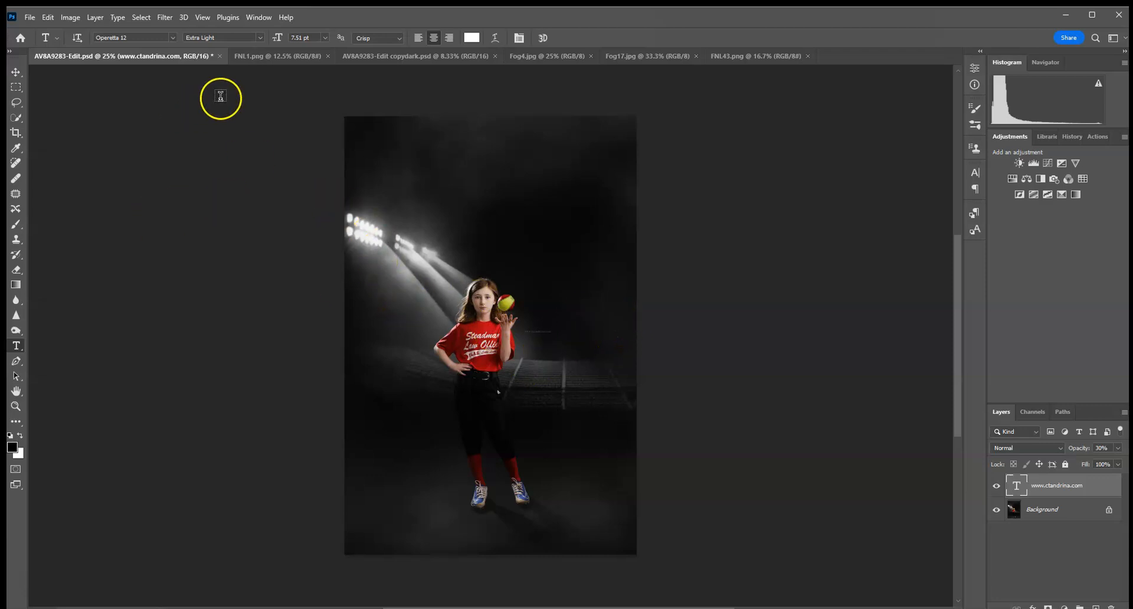
click(399, 58)
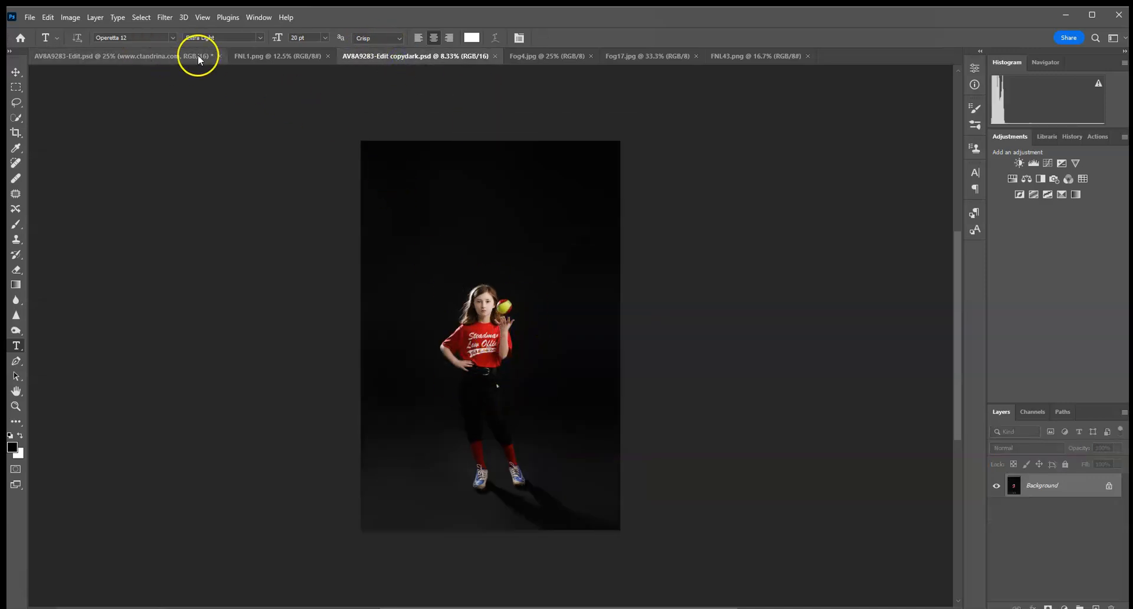
click(255, 56)
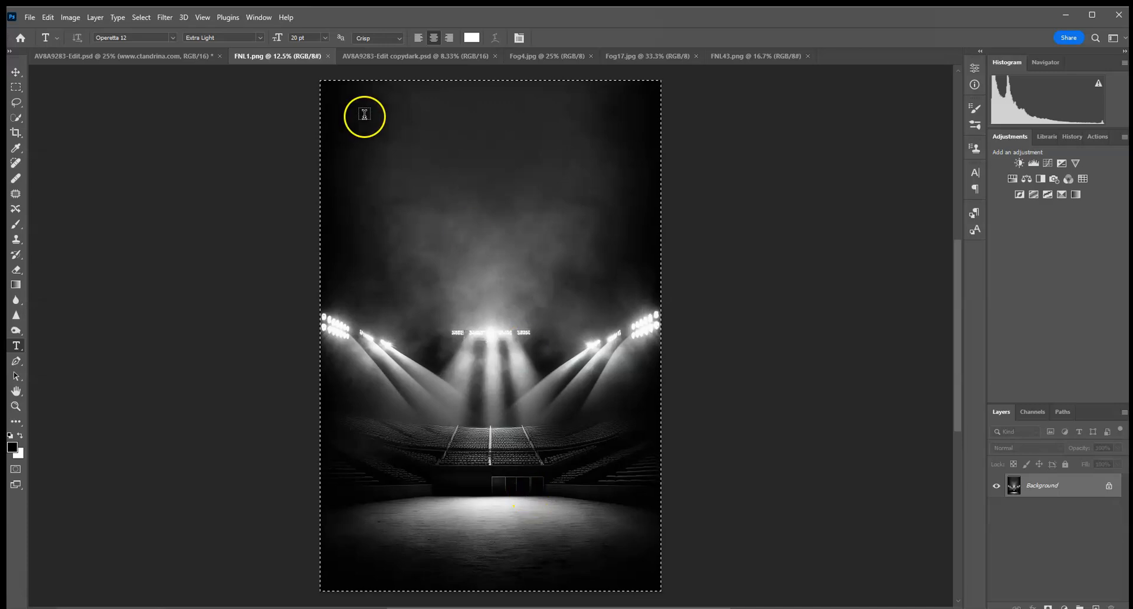
click(429, 56)
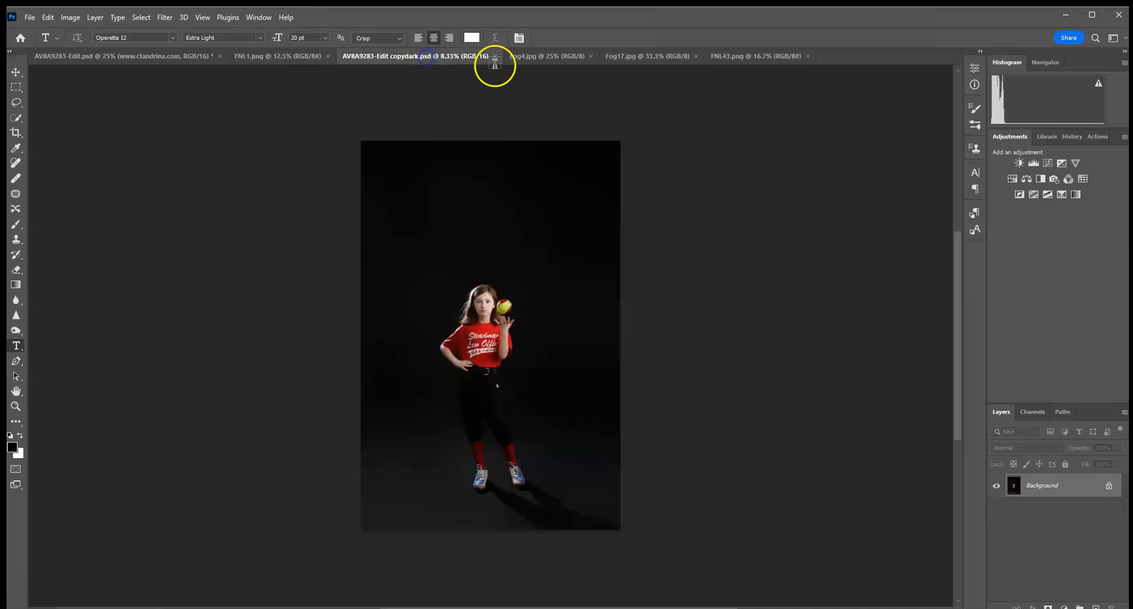
click(547, 62)
click(652, 59)
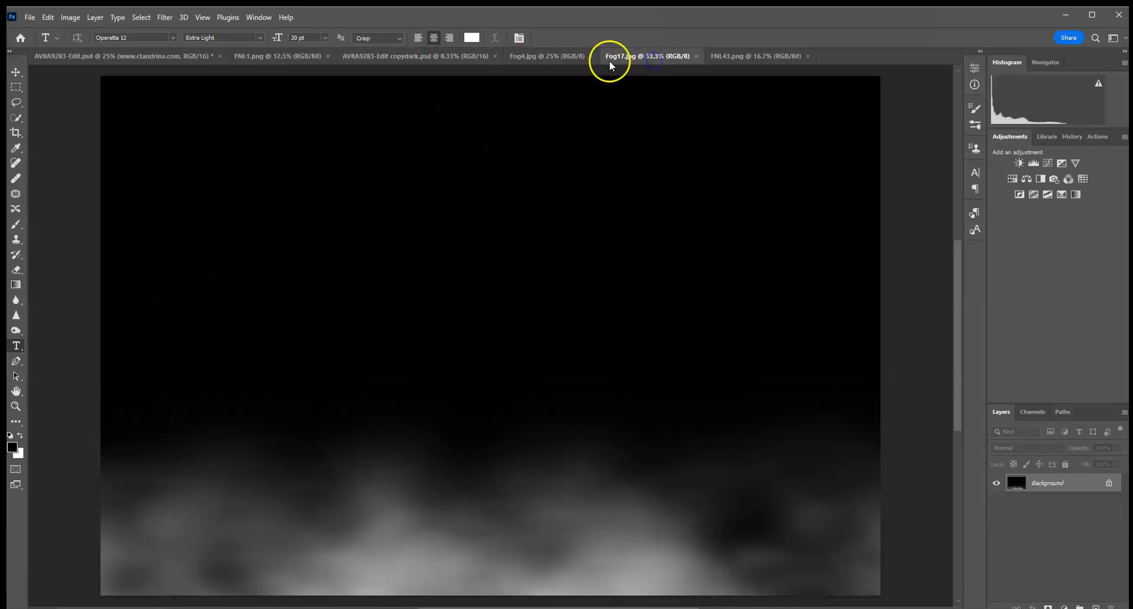
click(547, 53)
click(655, 59)
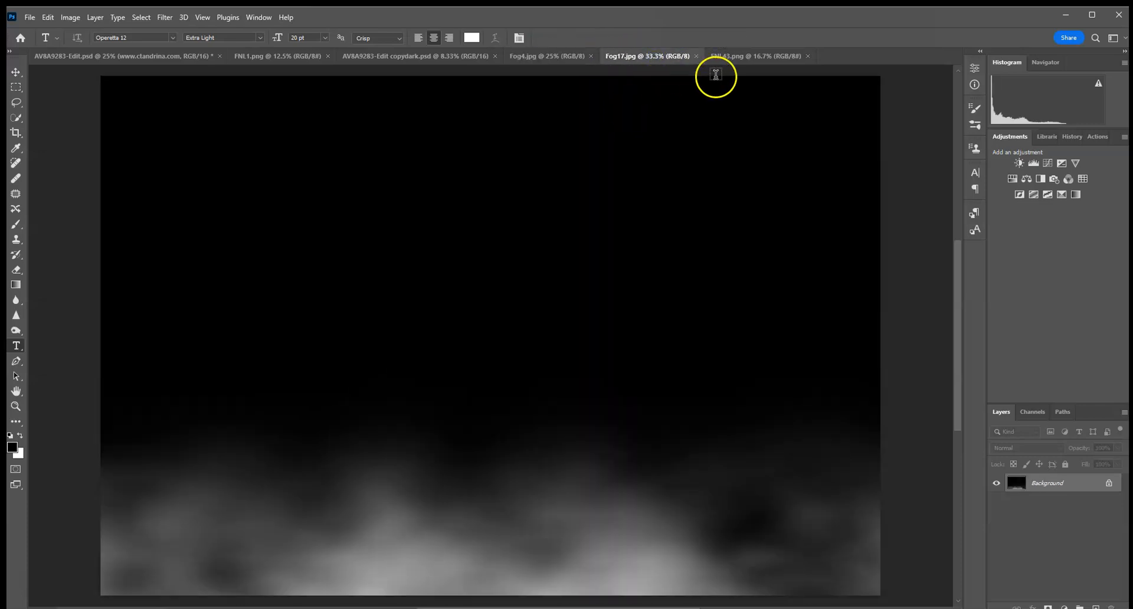
click(748, 58)
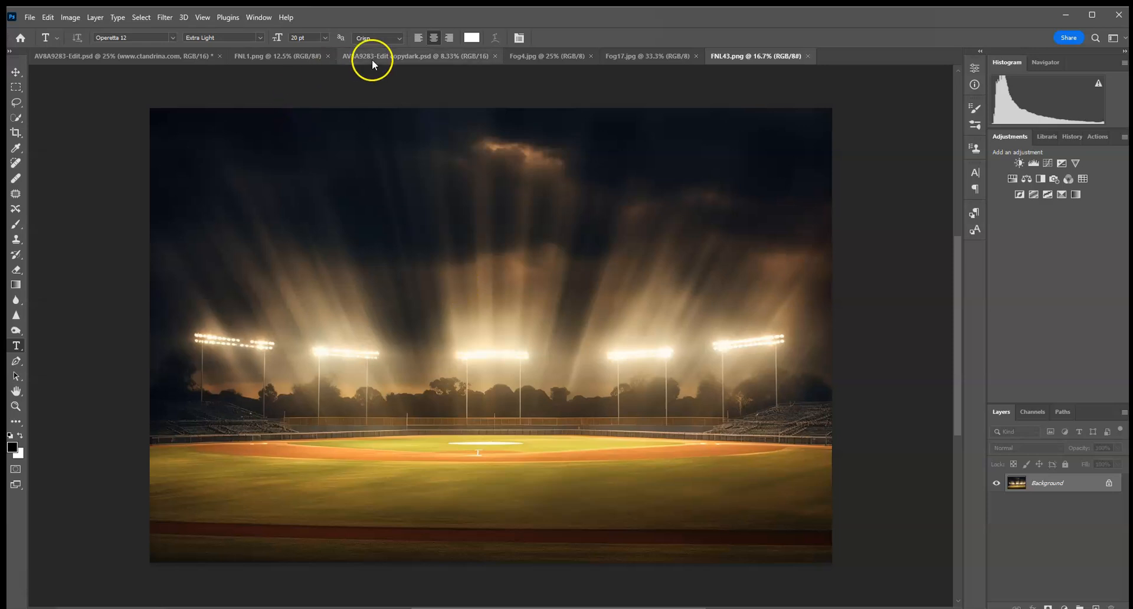
Compare the lighting of the FNL1.png and FNL43.png stadium backdrops with the dark player photo
click(291, 54)
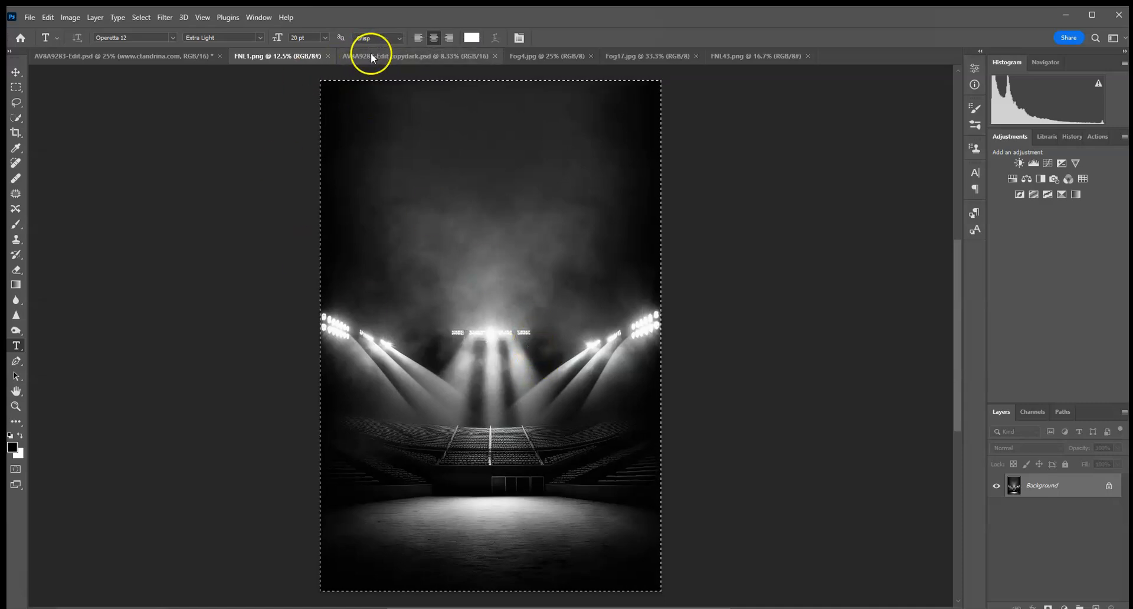
click(398, 57)
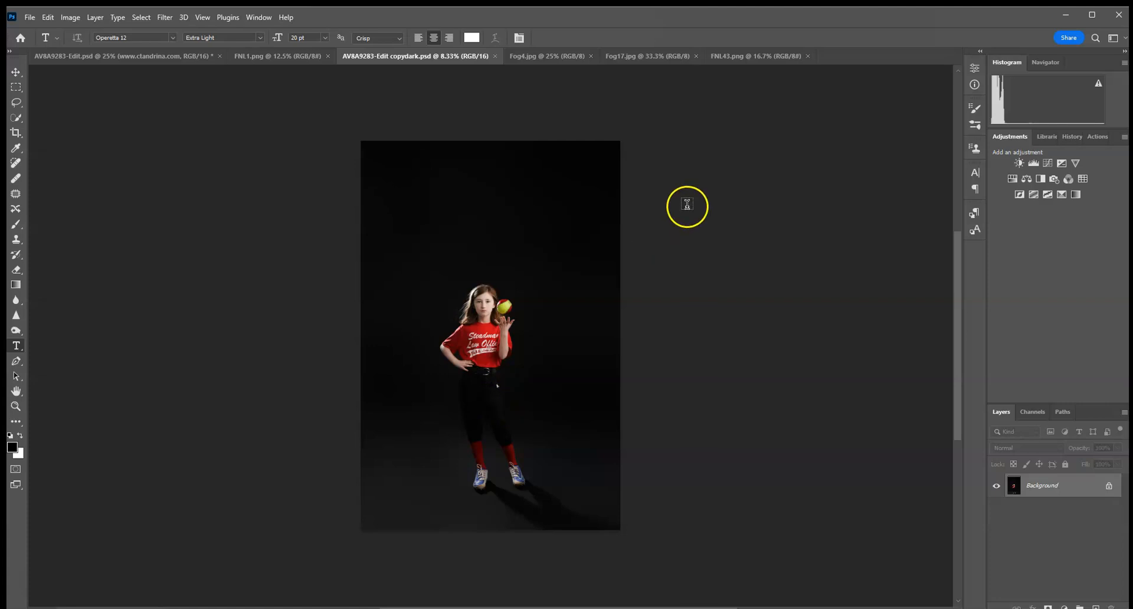
click(273, 56)
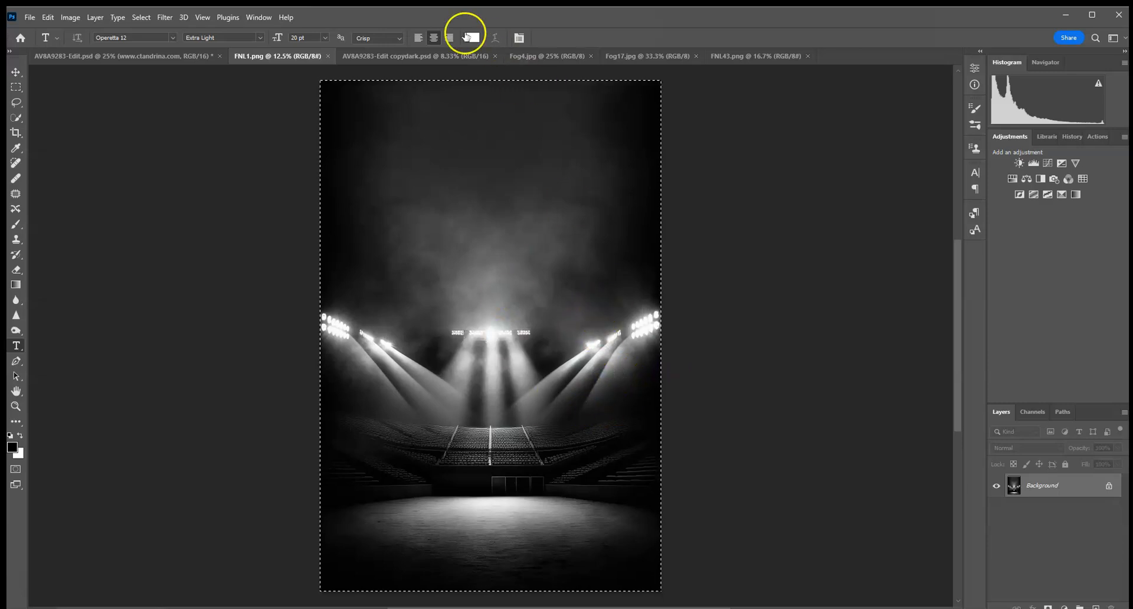
click(735, 57)
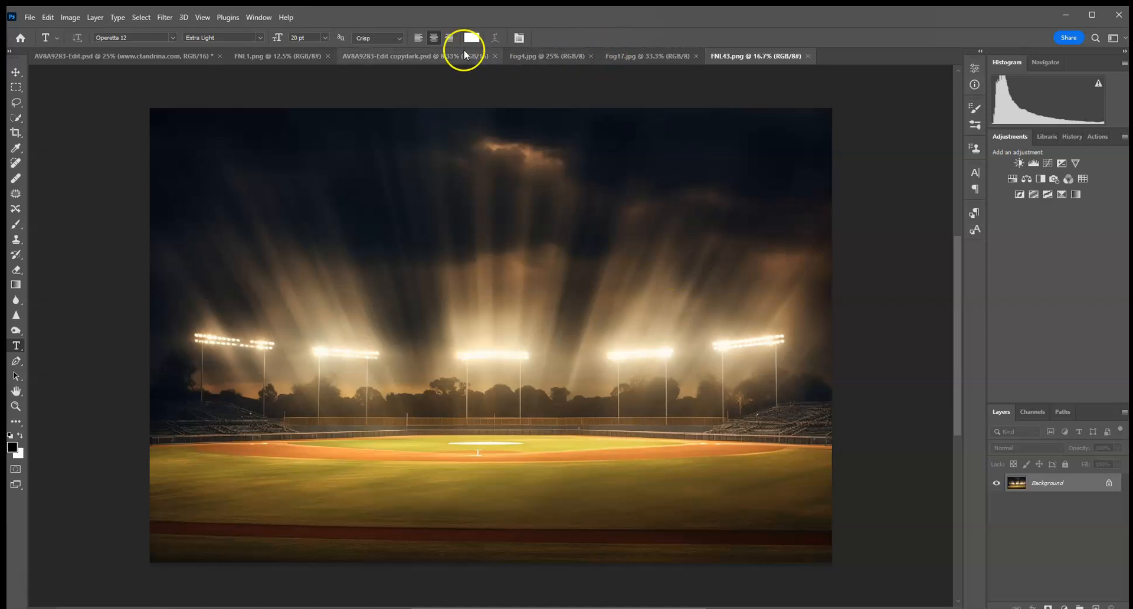
click(434, 53)
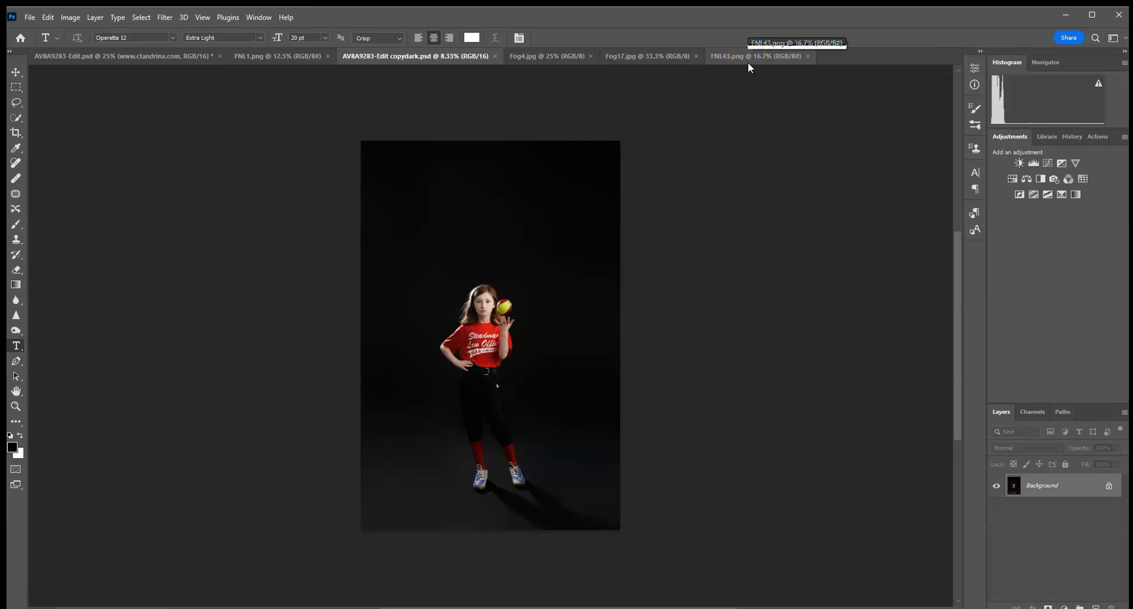
click(749, 59)
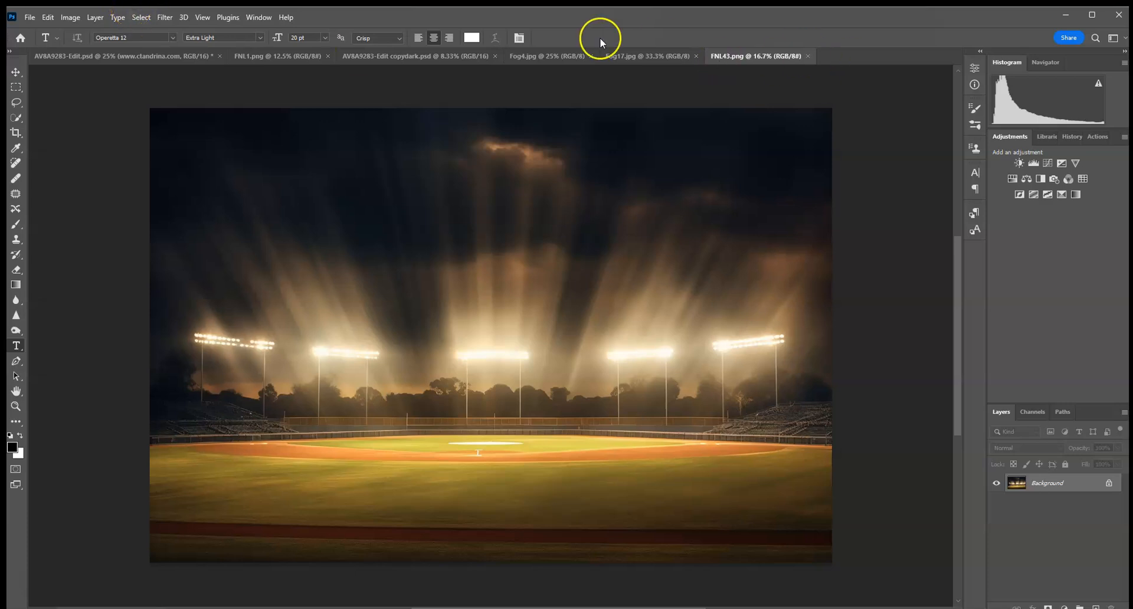
click(256, 58)
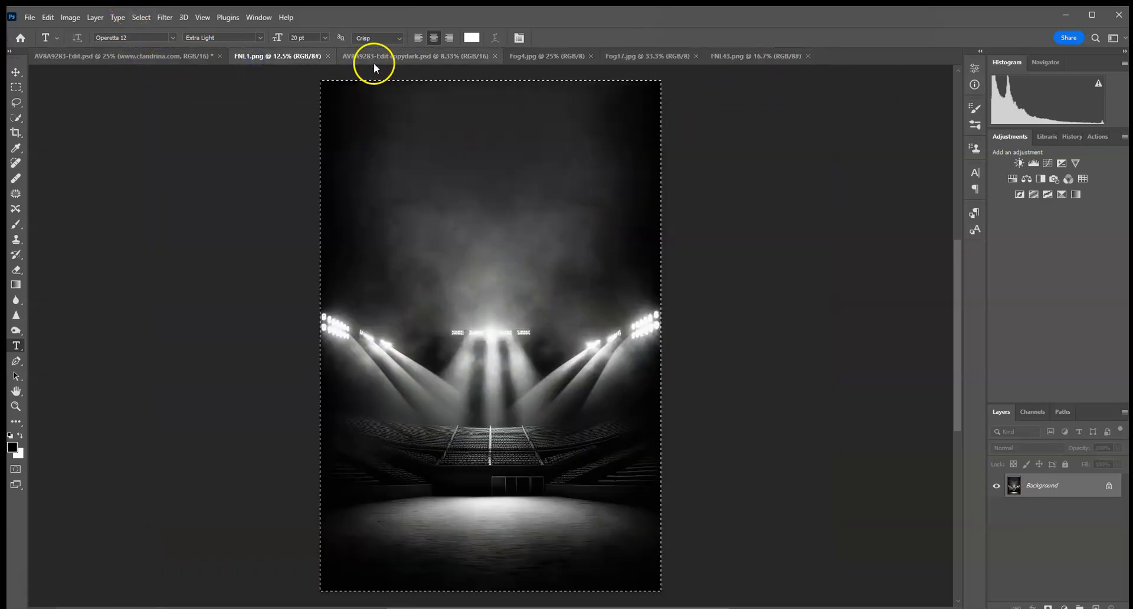
click(407, 59)
click(324, 58)
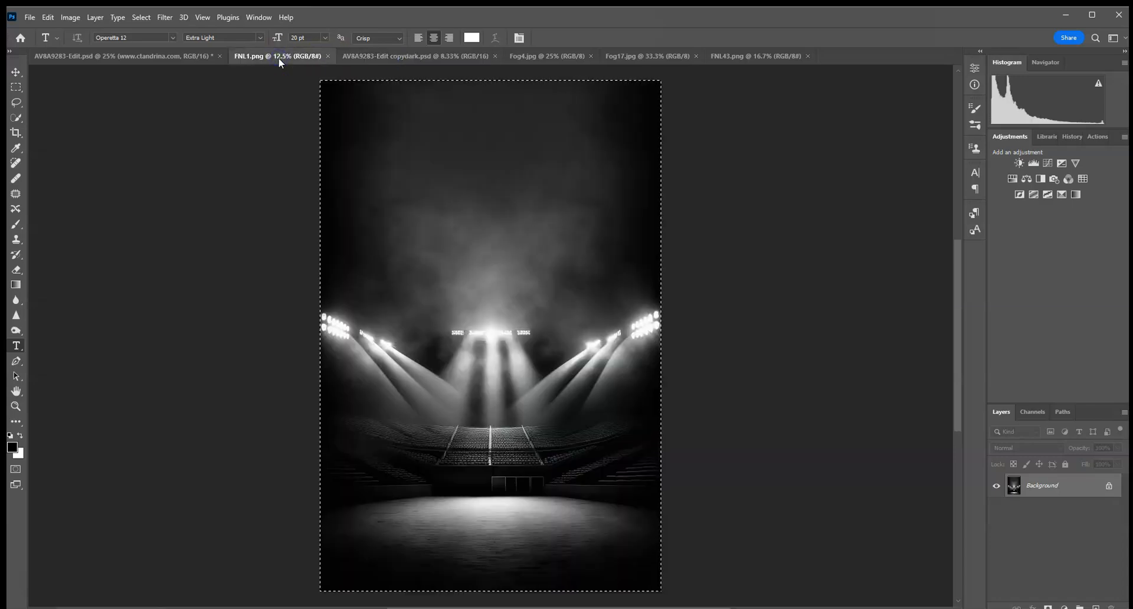
Select the softball player in AV8A9283-Edit copydark.psd with Select Subject
click(403, 58)
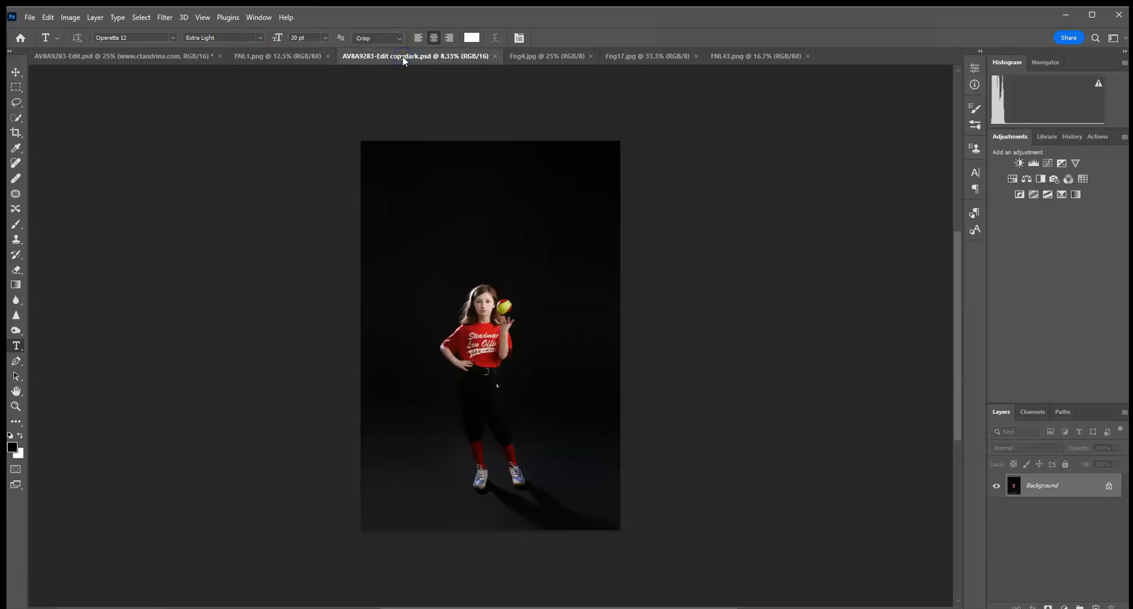
click(12, 118)
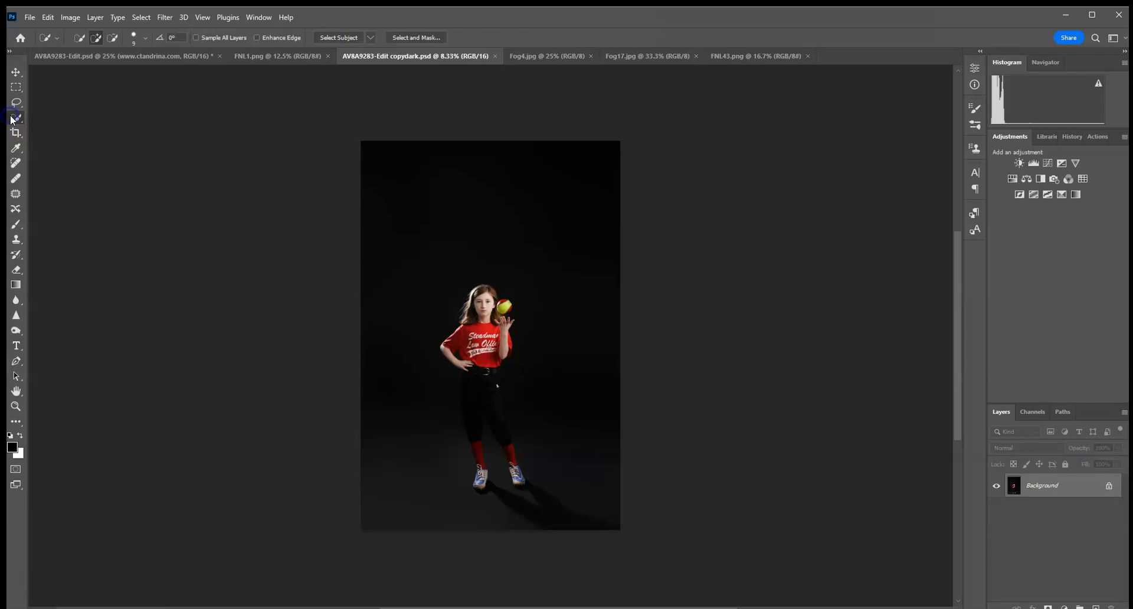
click(336, 37)
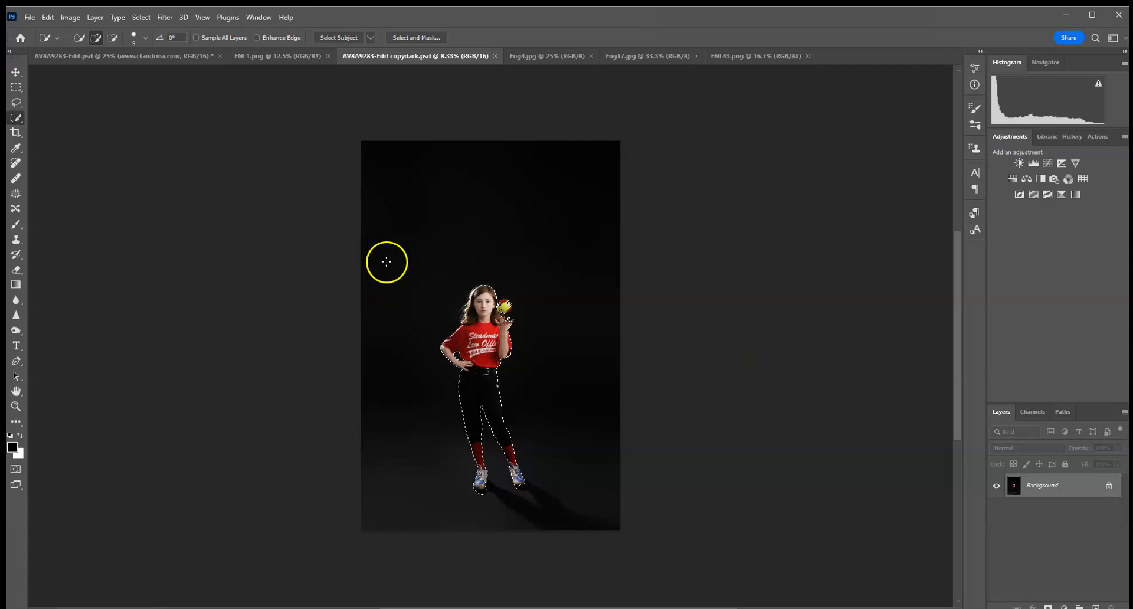
Add the missing parts of the softball above her hand to the player's selection with the Quick Selection tool
key(ctrl+plus)
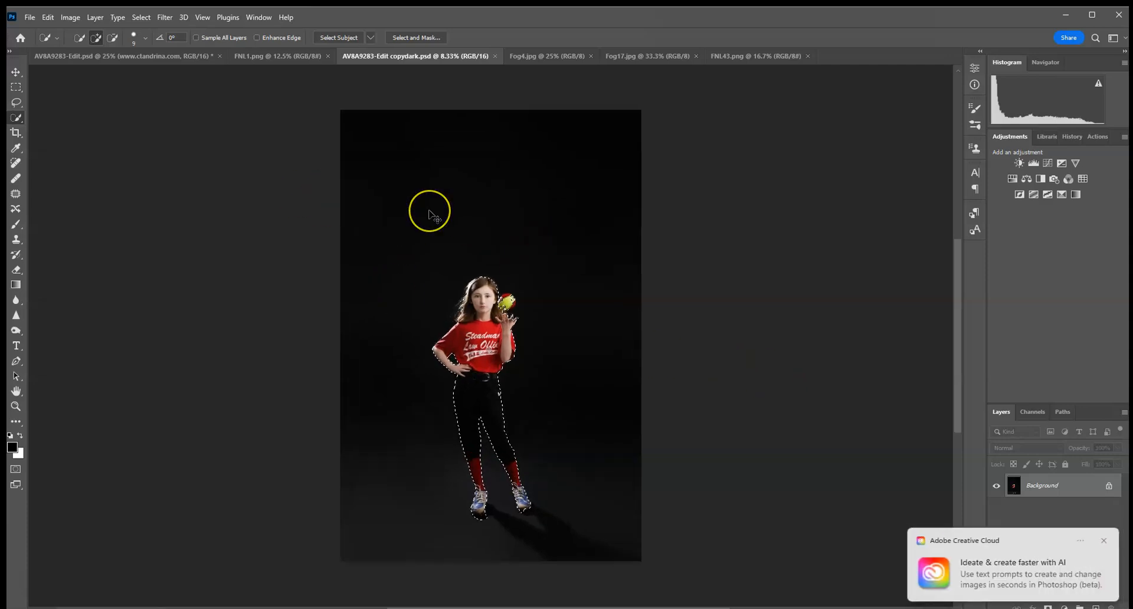
key(ctrl+plus)
key(ctrl+plus)
key(ctrl+plus)
key(ctrl+plus)
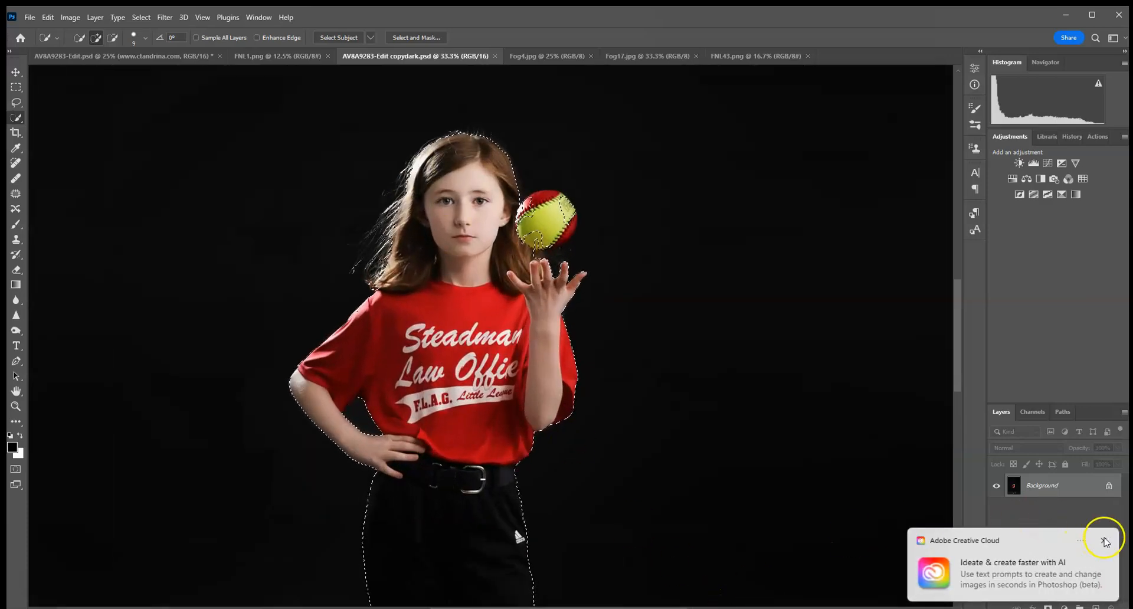
click(1104, 541)
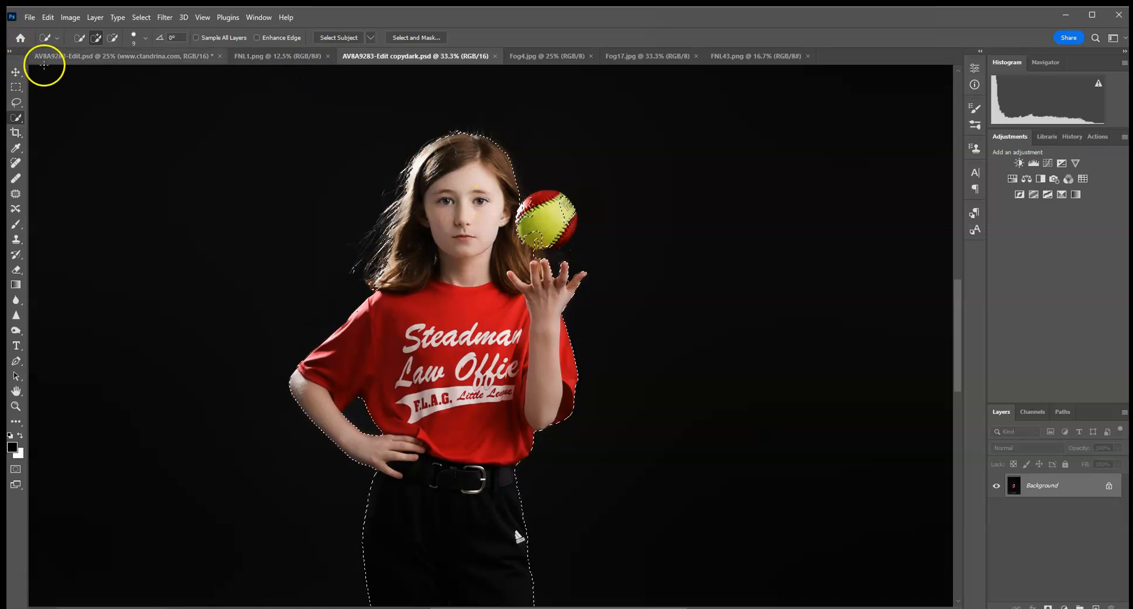
mouse_move(537, 220)
mouse_down()
mouse_move(550, 200)
mouse_move(523, 210)
mouse_up()
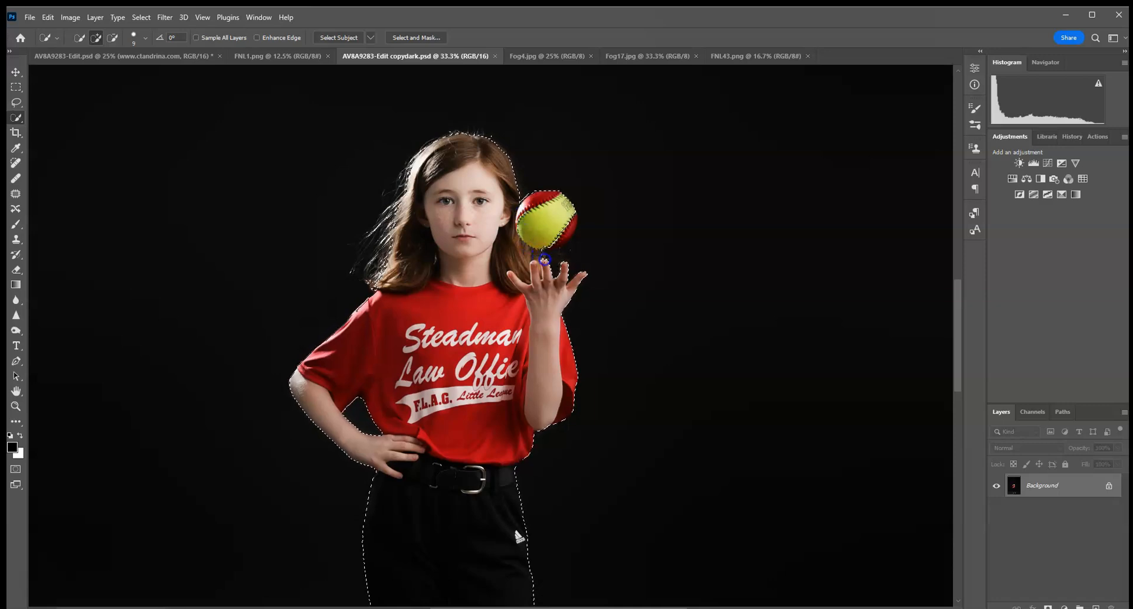
click(570, 228)
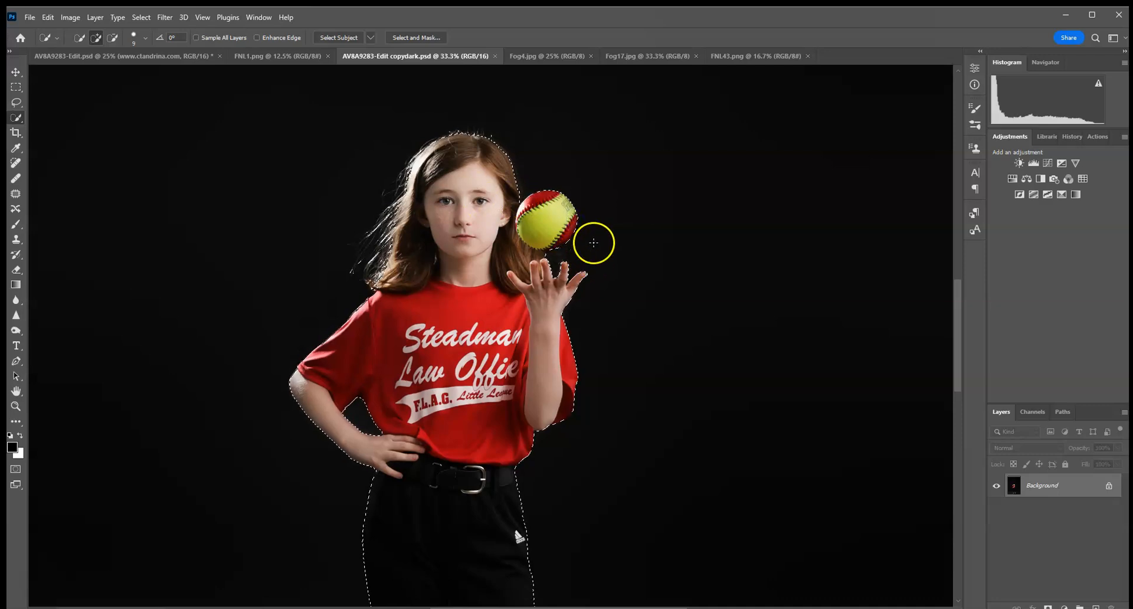
Refine the selection around both shoes, subtracting the excess floor shadow and adding the missing sole areas
drag(526, 470, 501, 287)
click(113, 37)
mouse_move(429, 420)
mouse_down()
mouse_move(453, 418)
mouse_move(429, 412)
mouse_up()
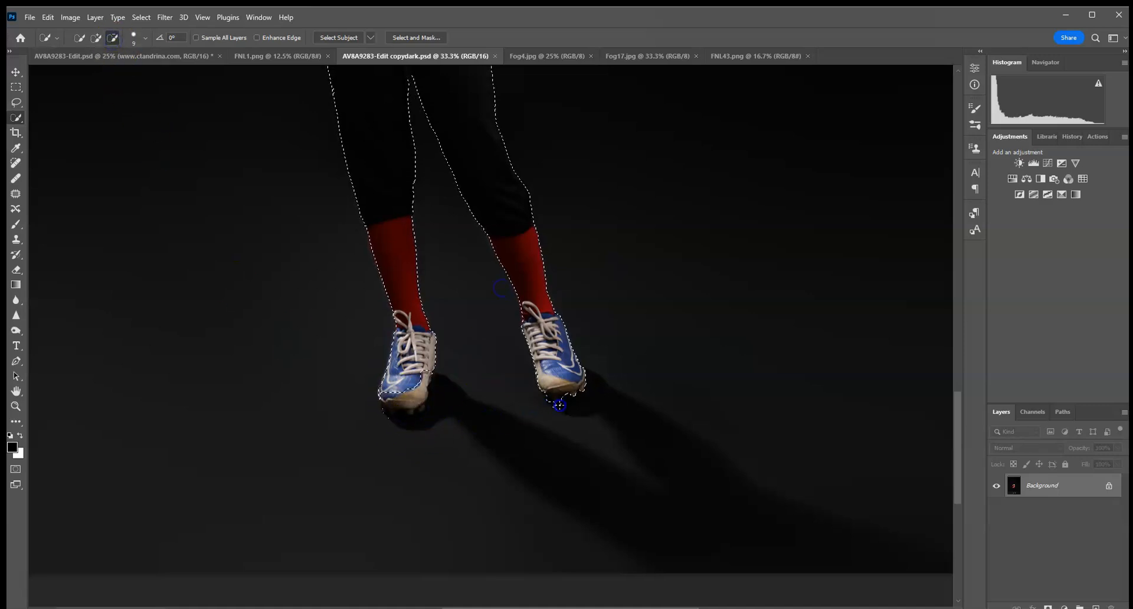
click(96, 37)
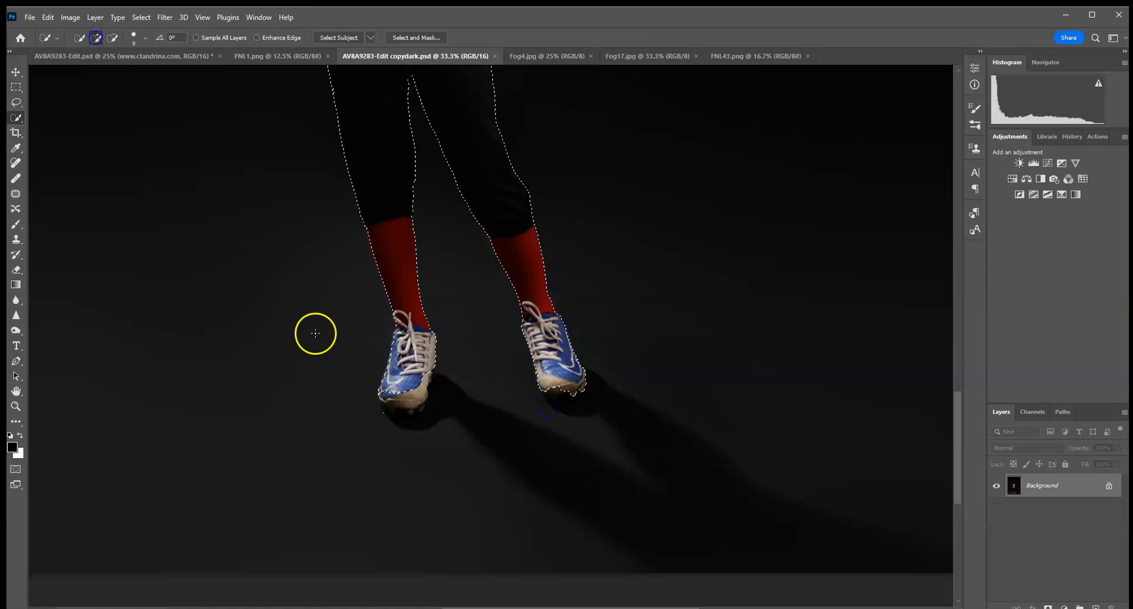
drag(404, 402, 418, 404)
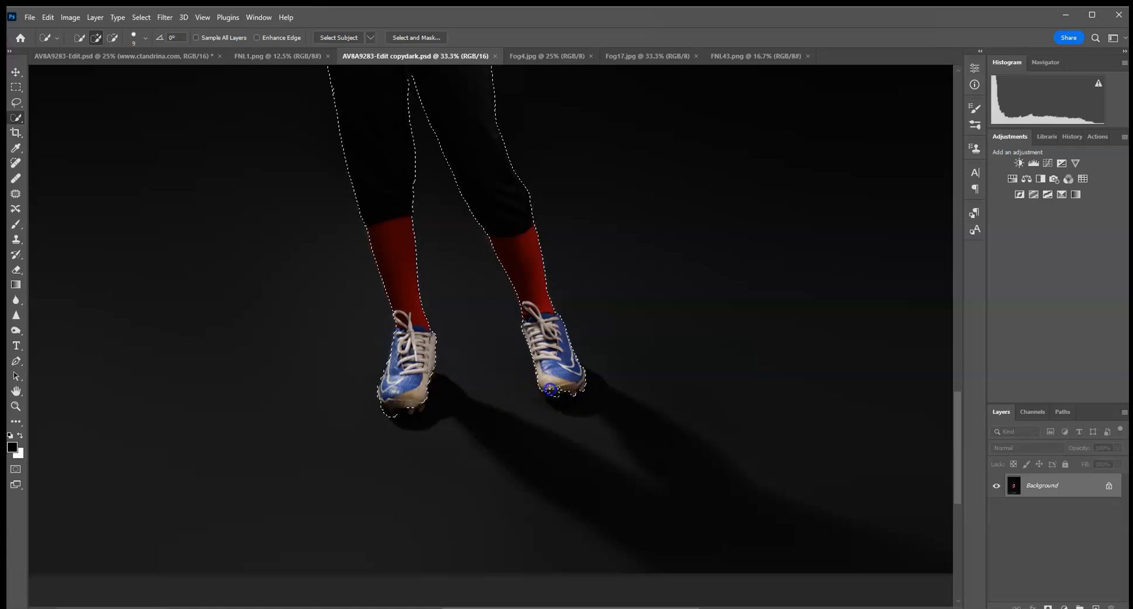
Duplicate the Background layer and add a layer mask to the copy from the player's selection
key(ctrl+0)
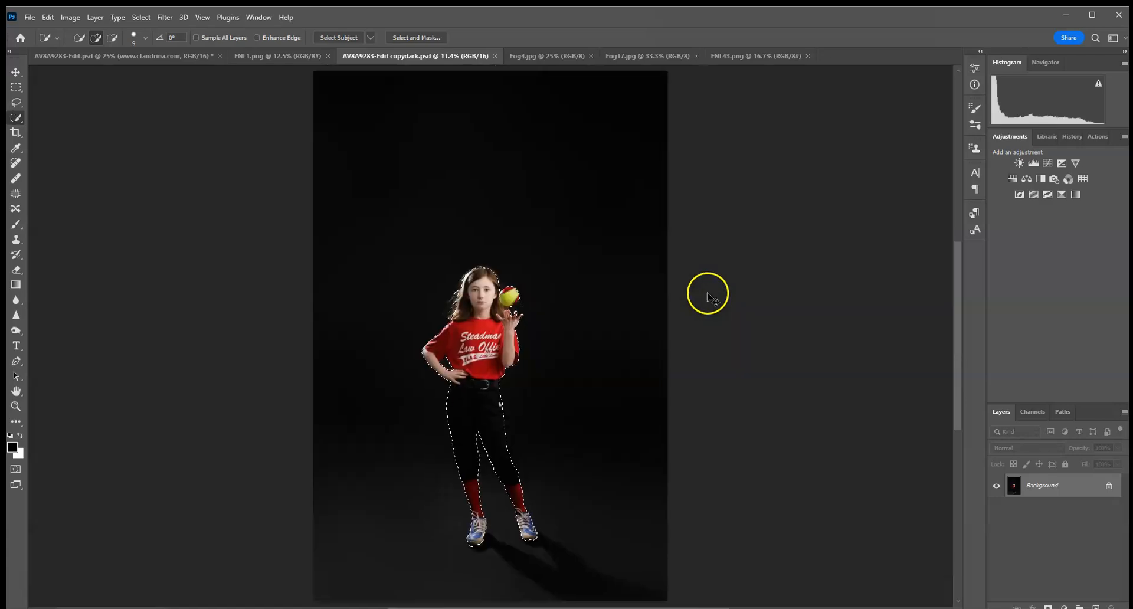
key(ctrl+minus)
drag(1089, 487, 1098, 604)
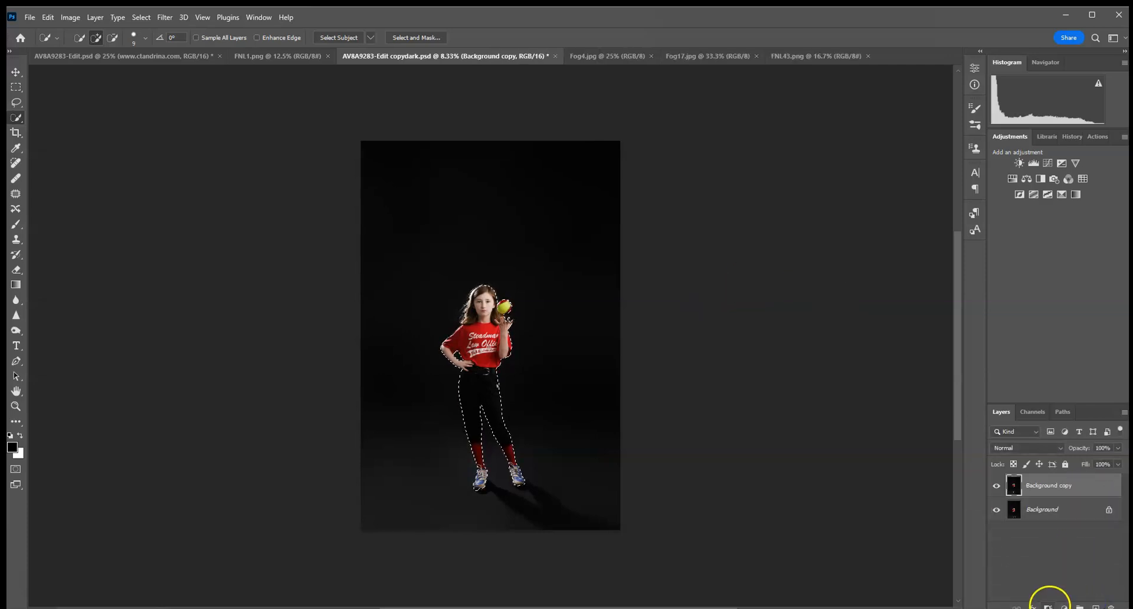
click(1048, 607)
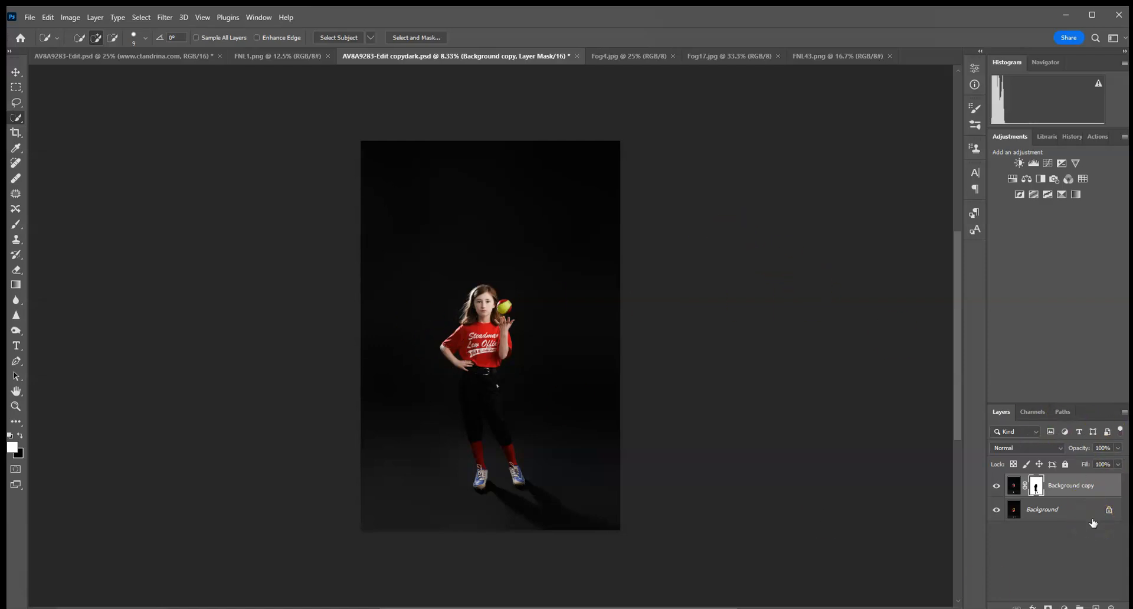
Copy the entire FNL1.png stadium image and paste it as a new layer into AV8A9283-Edit copydark.psd
click(297, 59)
click(141, 18)
click(146, 29)
click(52, 18)
click(59, 100)
click(404, 56)
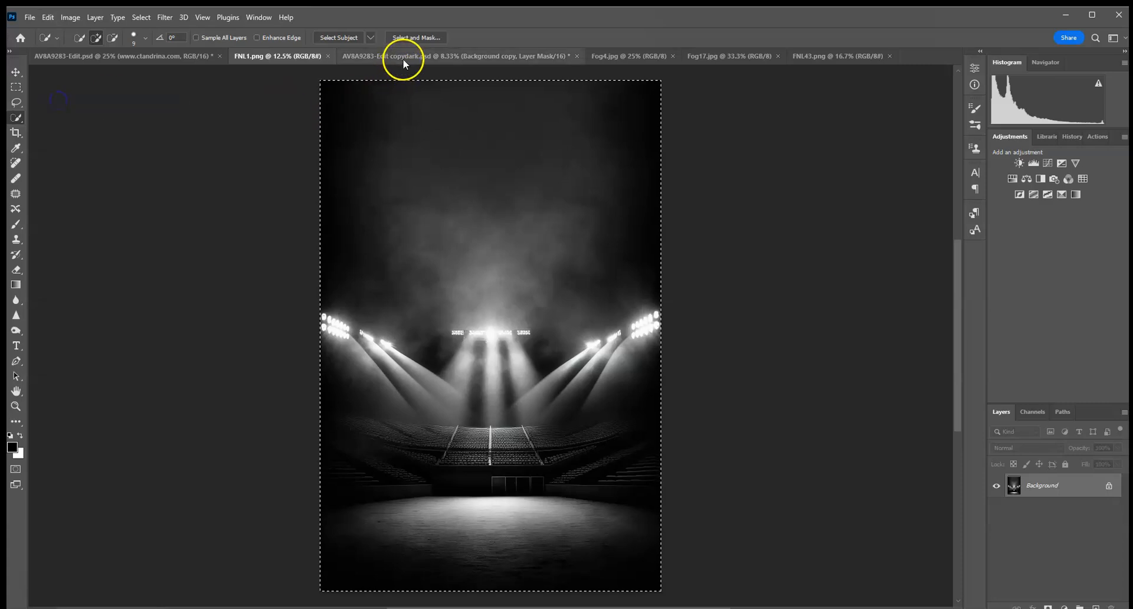
click(48, 17)
click(59, 122)
Enlarge the pasted stadium layer to 171.44% width and 163.61% height so that it covers the whole canvas
click(16, 72)
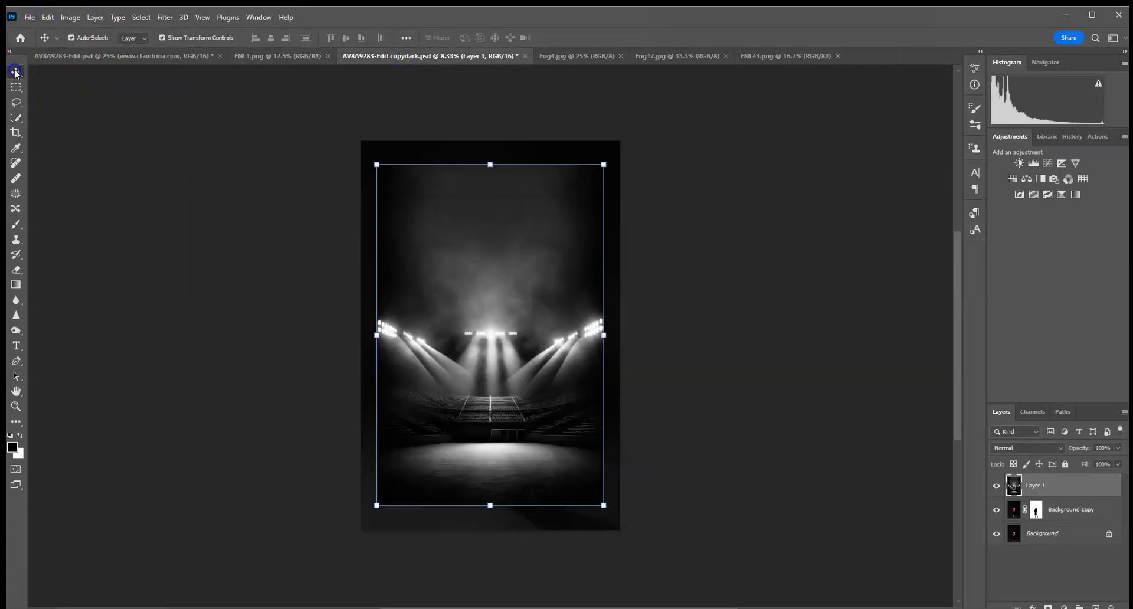
drag(376, 164, 327, 105)
drag(604, 505, 732, 483)
key(ctrl+0)
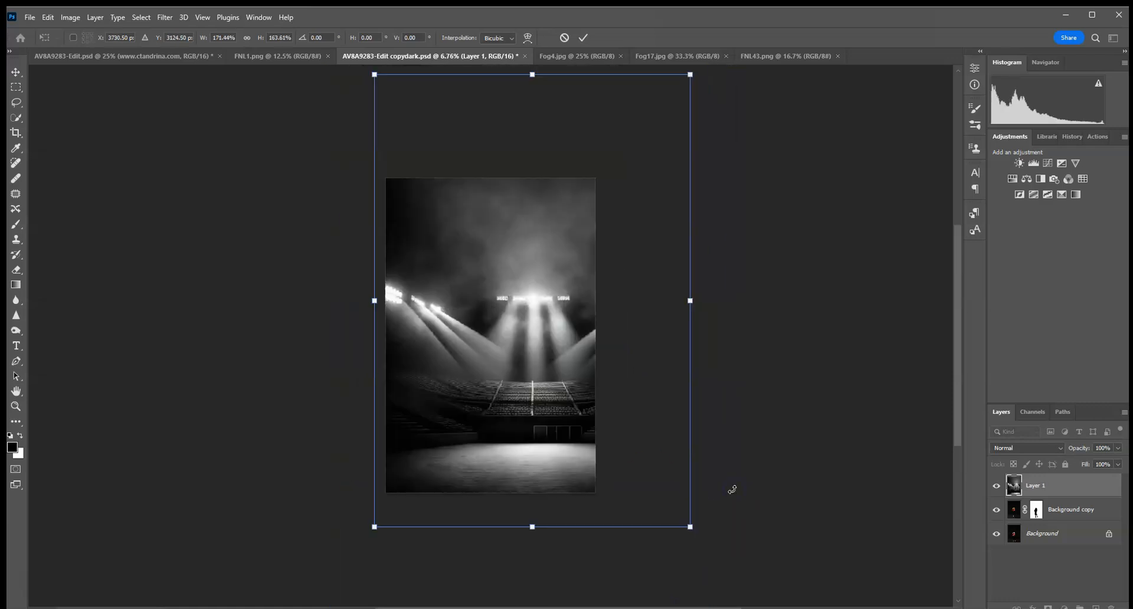
click(583, 37)
Set the pasted stadium layer to Screen blending and transform it to 103.70% width and 106.97% height, raising the lights behind the player
click(1016, 448)
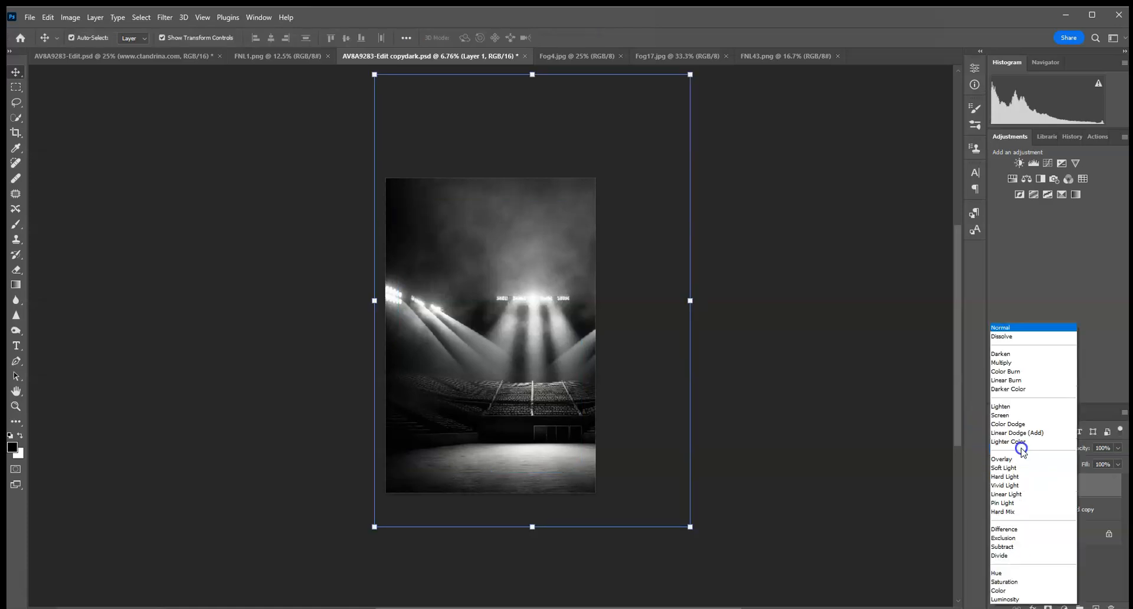
click(1009, 417)
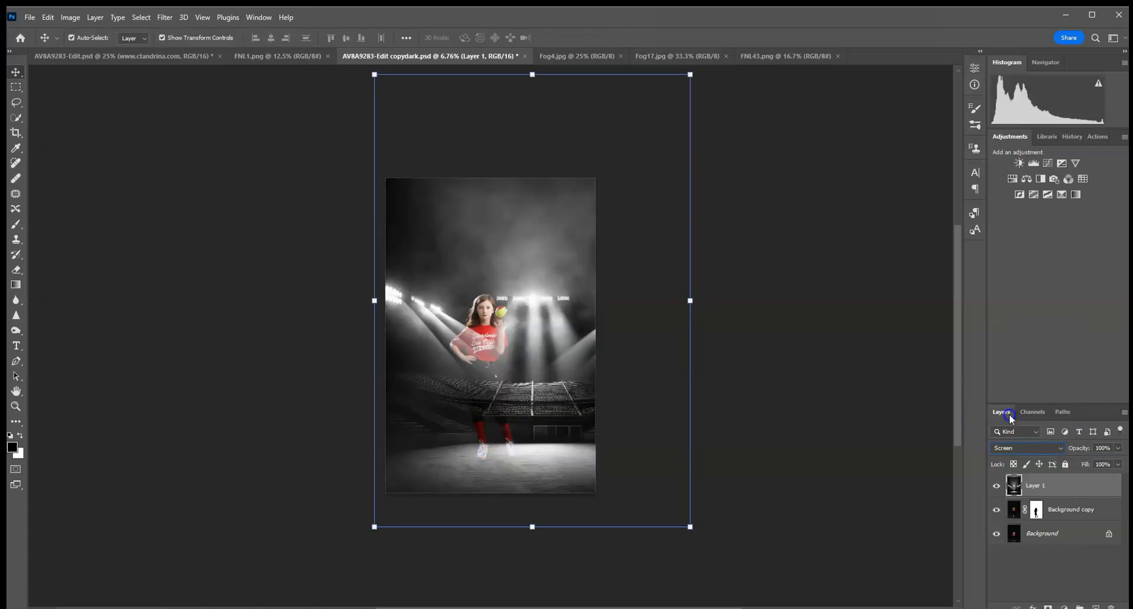
drag(693, 524, 694, 496)
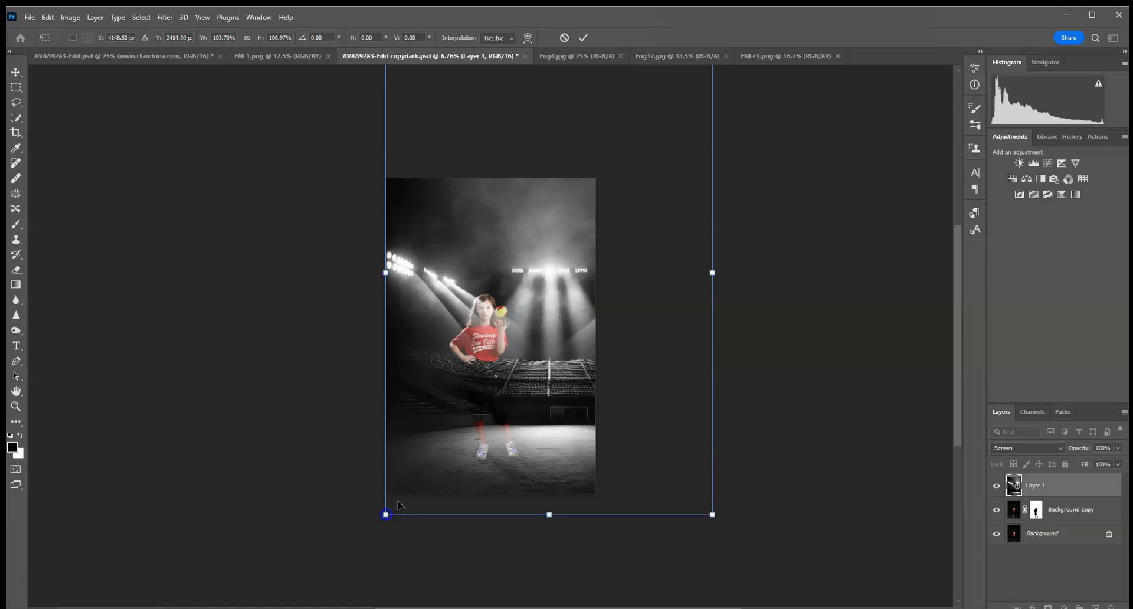
click(583, 37)
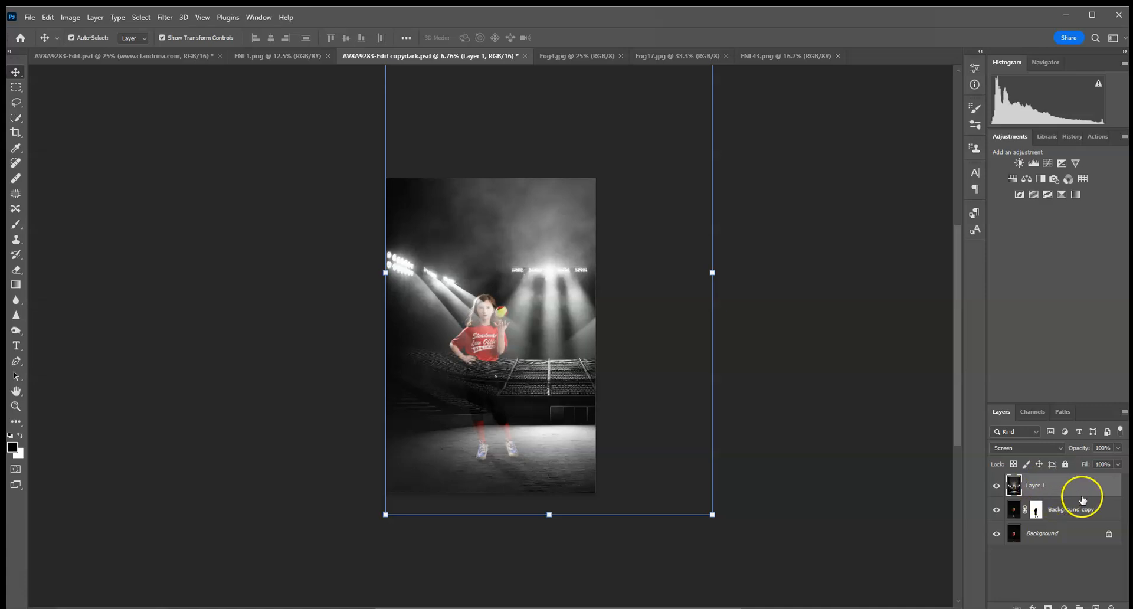
Clip the stadium layer to the masked Background copy so the backdrop no longer covers the player
right_click(1043, 491)
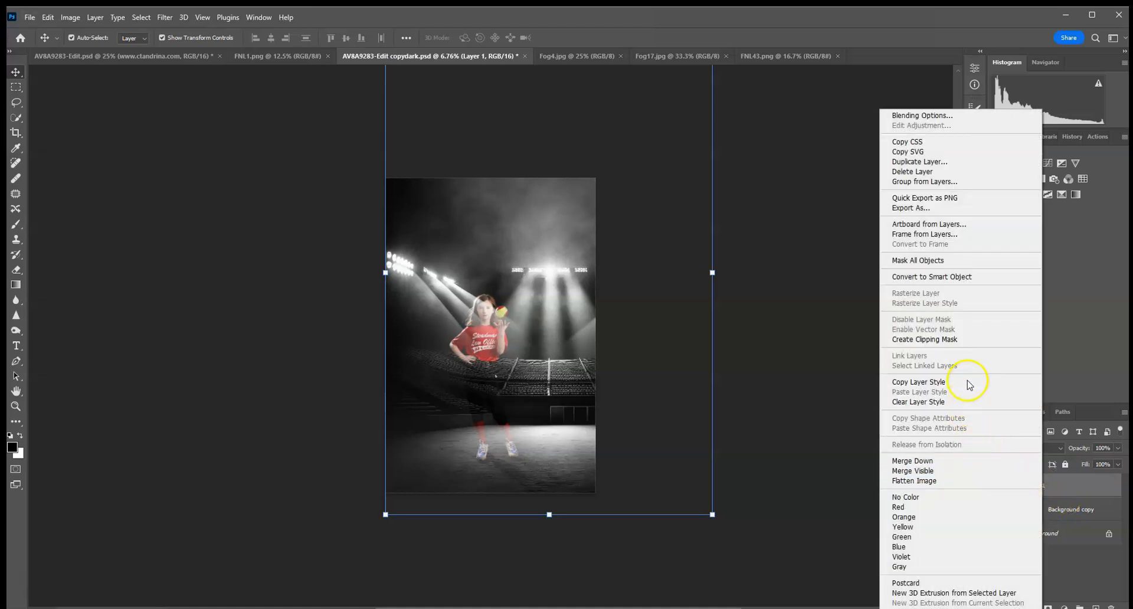
click(970, 339)
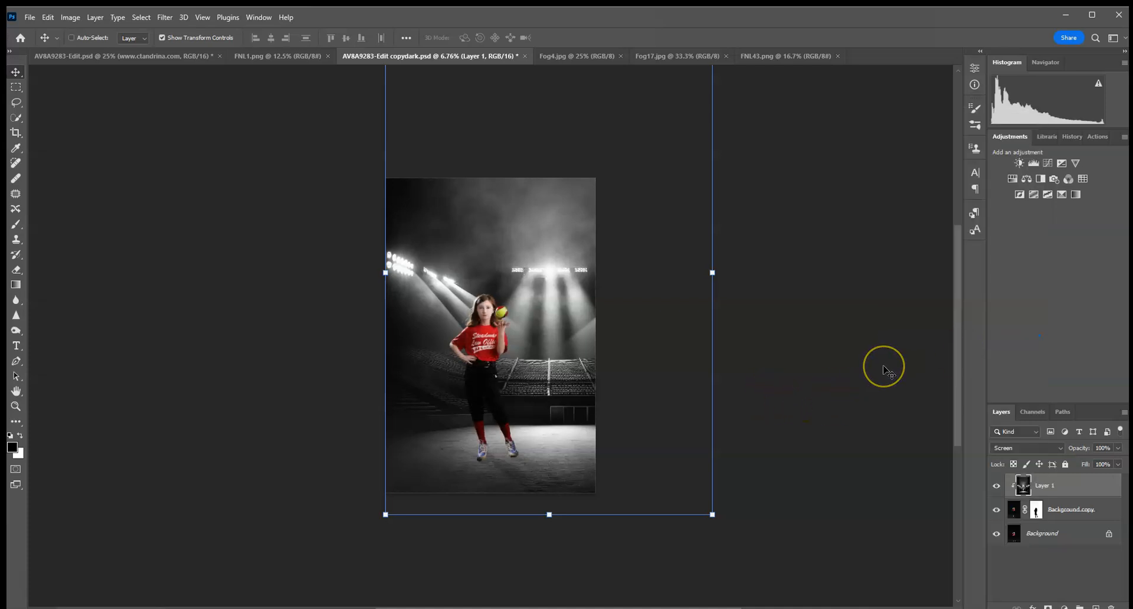
key(ctrl+plus)
key(ctrl+plus)
key(ctrl+plus)
drag(623, 361, 636, 299)
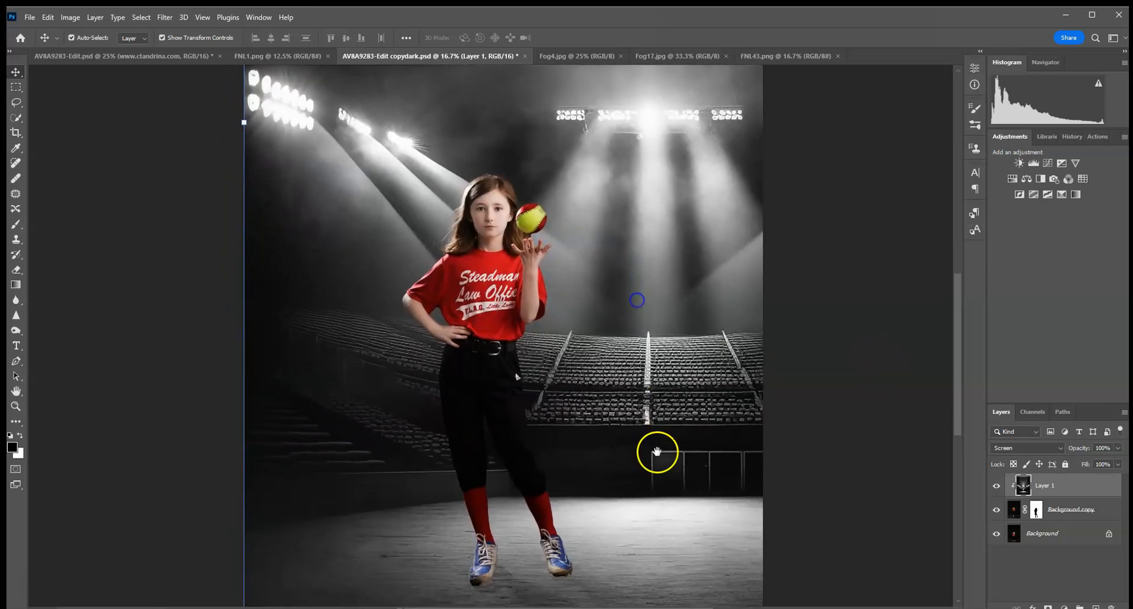
drag(657, 453, 658, 329)
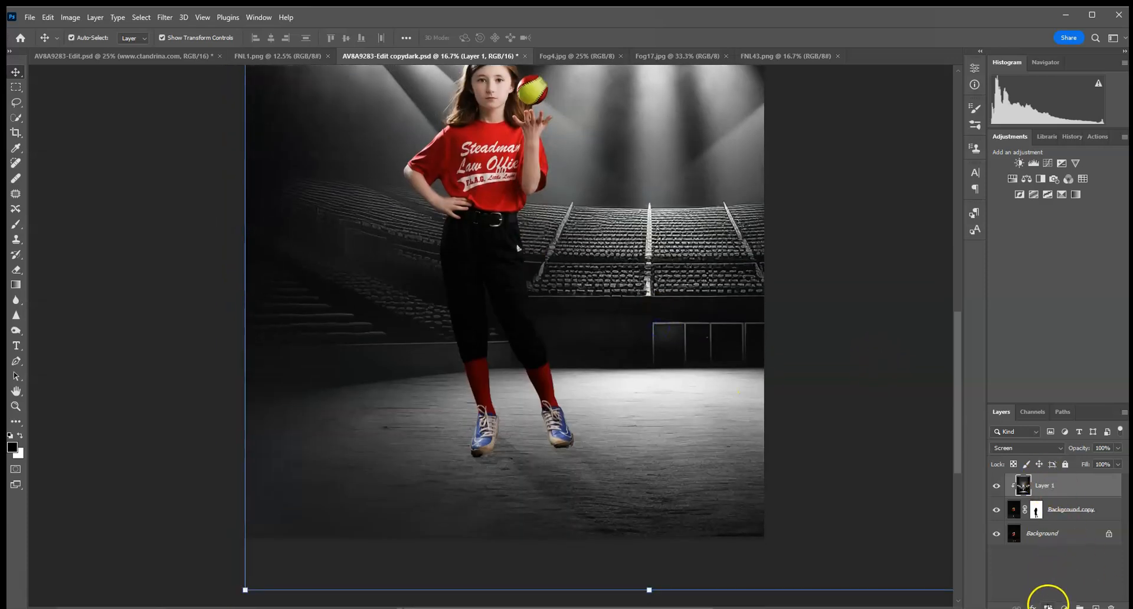
Add a layer mask to the stadium layer and prepare a soft round 2520 px black brush at 50% opacity
click(1048, 606)
key(x)
click(16, 224)
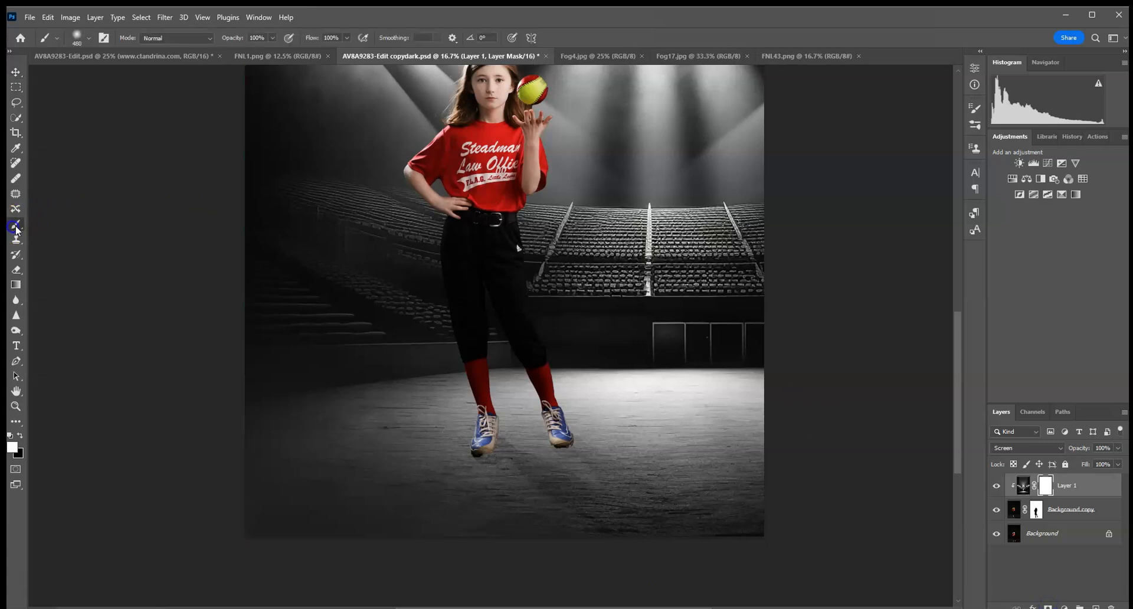
click(87, 40)
click(140, 74)
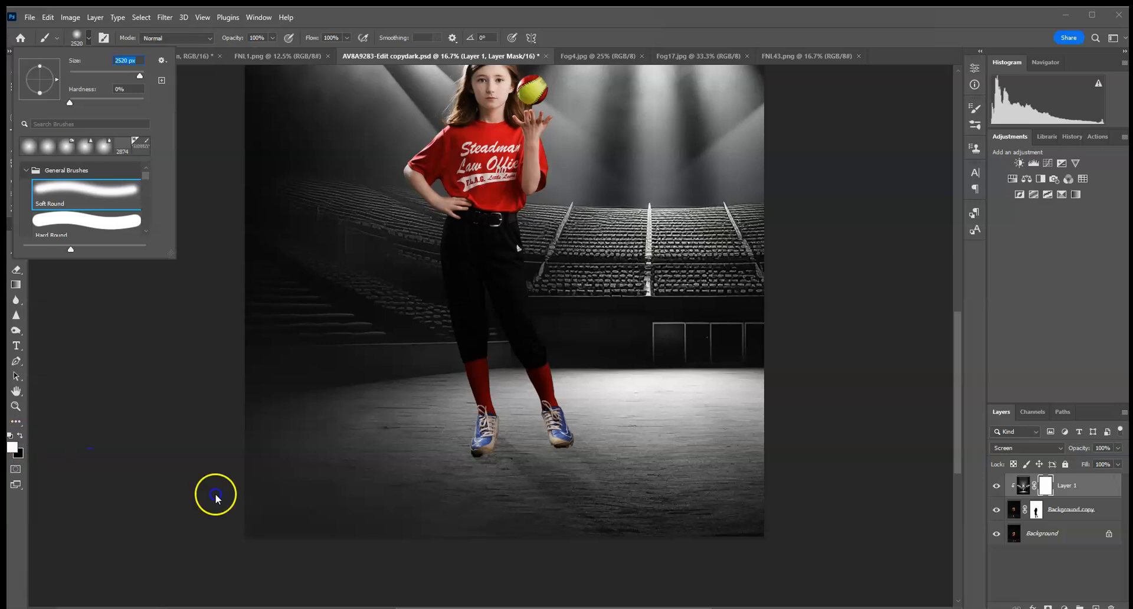
click(24, 439)
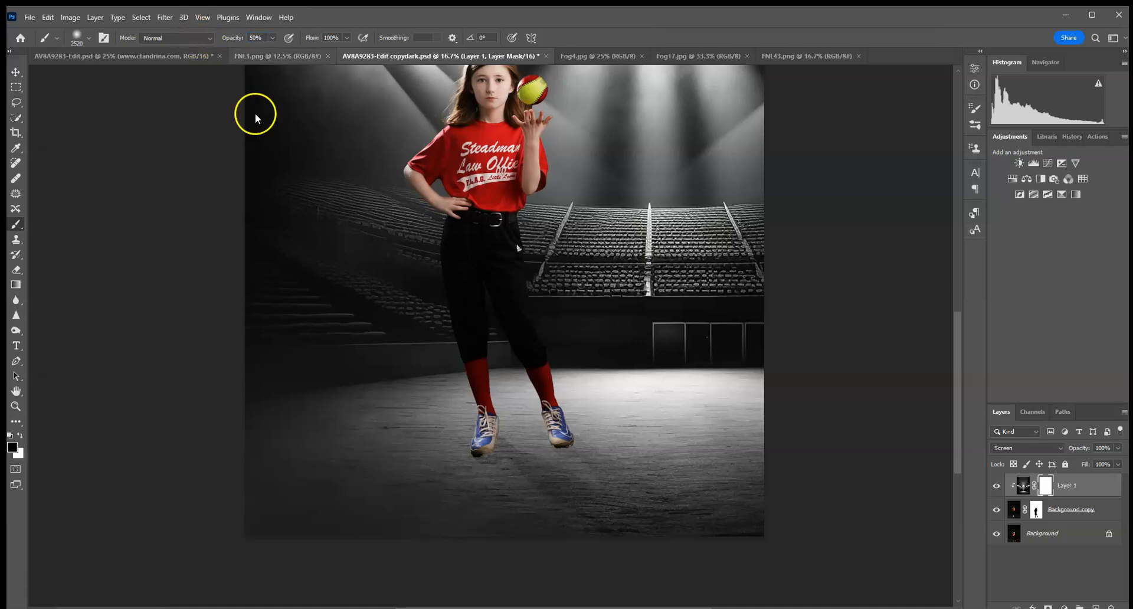
Paint the stadium floor out of the layer mask around and below the player's feet
click(225, 464)
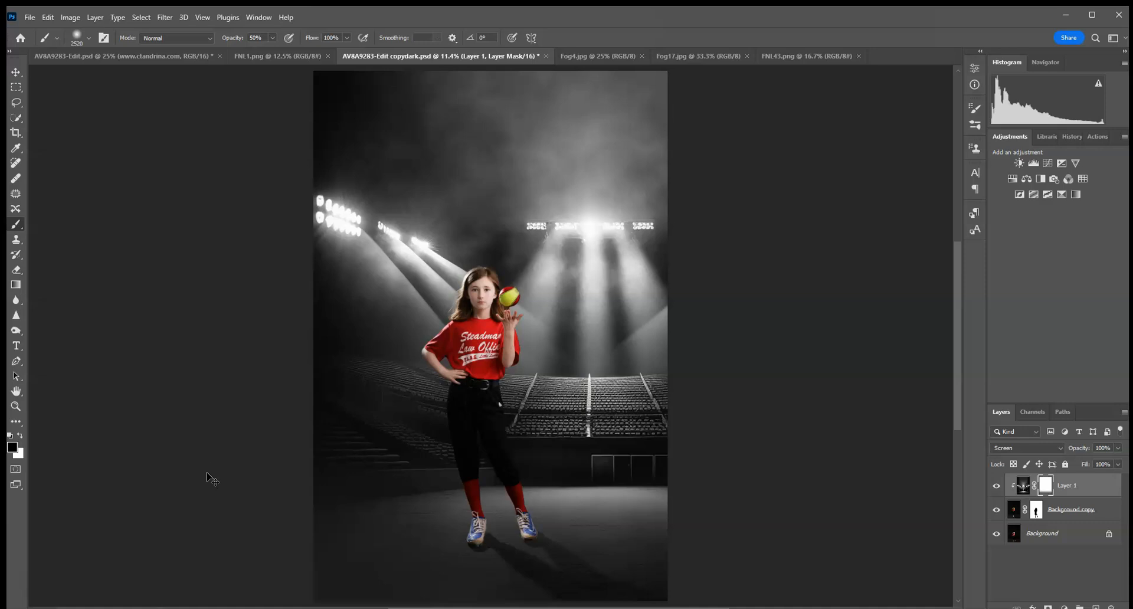
key(ctrl+minus)
mouse_move(215, 473)
mouse_down()
mouse_move(597, 495)
mouse_move(363, 465)
mouse_move(407, 467)
mouse_move(397, 468)
mouse_move(548, 486)
mouse_move(589, 509)
mouse_move(658, 501)
mouse_move(557, 476)
mouse_move(283, 468)
mouse_move(792, 474)
mouse_move(212, 458)
mouse_move(721, 450)
mouse_move(227, 450)
mouse_move(263, 476)
mouse_move(355, 500)
mouse_move(753, 501)
mouse_up()
mouse_move(756, 459)
mouse_down()
mouse_move(627, 457)
mouse_move(713, 452)
mouse_up()
drag(359, 465, 319, 464)
mouse_move(779, 464)
mouse_down()
mouse_move(794, 473)
mouse_move(189, 470)
mouse_up()
drag(299, 533, 295, 533)
Paint black on the mask over the floodlights, beams and sky on the ball side of the player
mouse_move(830, 535)
mouse_down()
mouse_move(607, 214)
mouse_move(566, 255)
mouse_up()
mouse_move(572, 144)
mouse_down()
mouse_move(597, 196)
mouse_move(564, 286)
mouse_move(615, 351)
mouse_move(589, 315)
mouse_move(604, 344)
mouse_move(593, 296)
mouse_move(615, 351)
mouse_move(591, 242)
mouse_move(604, 273)
mouse_move(531, 240)
mouse_up()
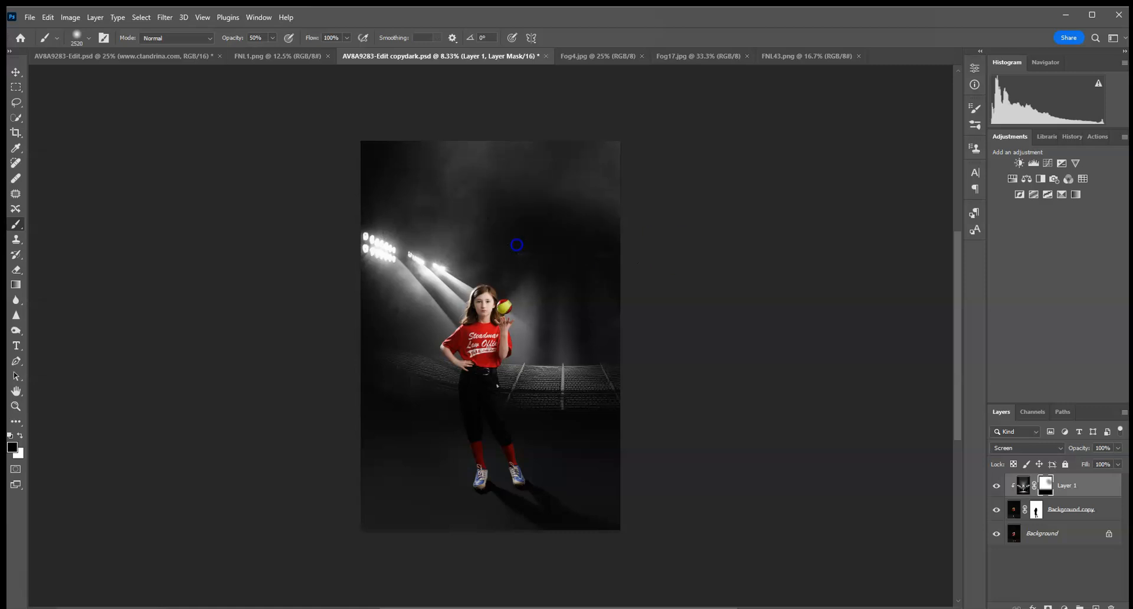
mouse_move(439, 234)
mouse_down()
mouse_move(466, 172)
mouse_move(478, 218)
mouse_move(599, 143)
mouse_move(637, 304)
mouse_move(609, 301)
mouse_move(586, 321)
mouse_move(576, 397)
mouse_up()
mouse_move(528, 293)
mouse_down()
mouse_move(602, 310)
mouse_move(568, 336)
mouse_move(681, 317)
mouse_up()
drag(632, 322, 629, 322)
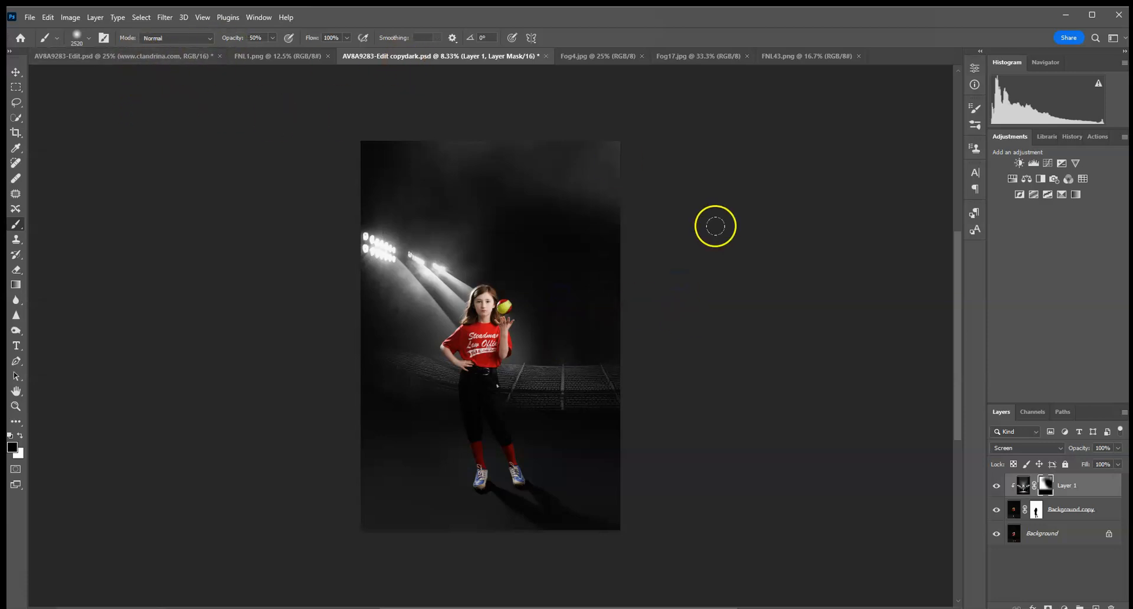
mouse_move(540, 275)
mouse_down()
mouse_move(518, 265)
mouse_move(604, 324)
mouse_up()
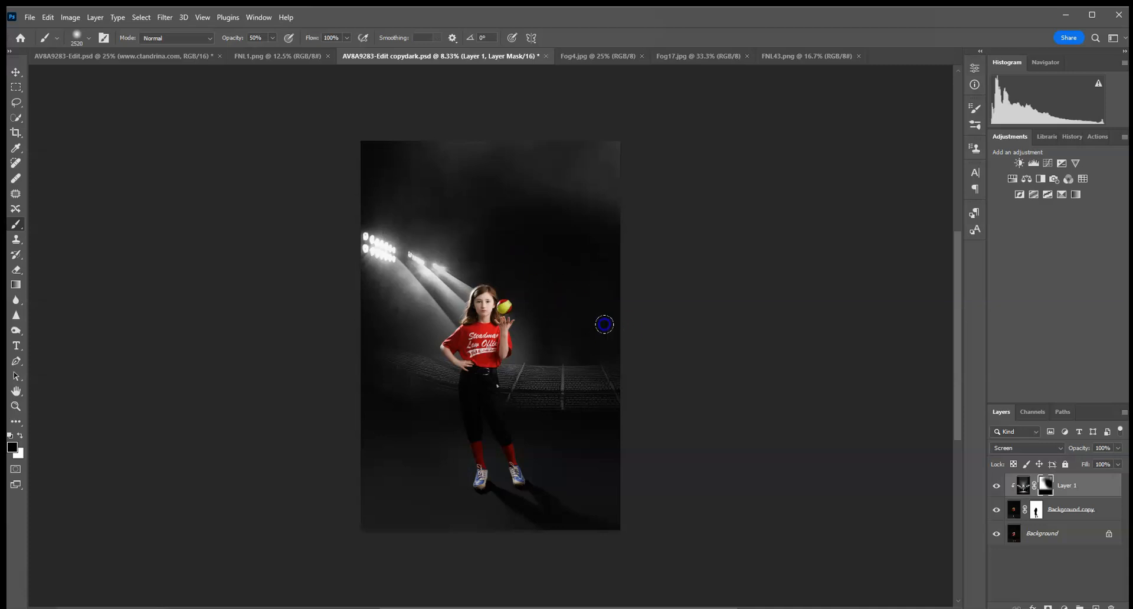
Partly restore the stands and light beams on the mask using a soft white 1102 px brush at 28% opacity
click(21, 435)
click(84, 37)
click(136, 75)
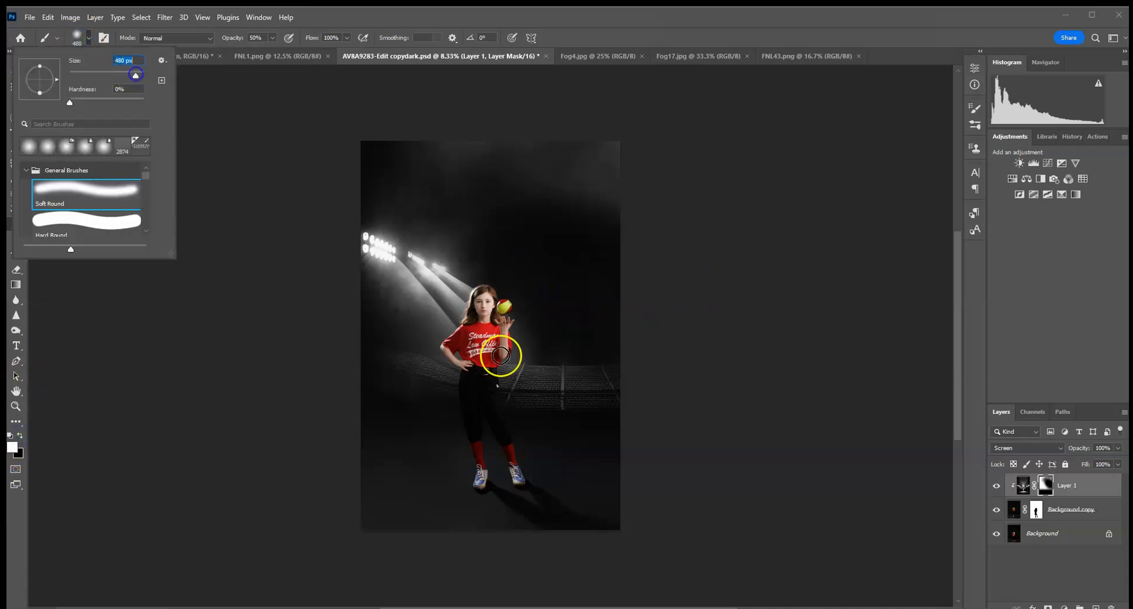
click(140, 73)
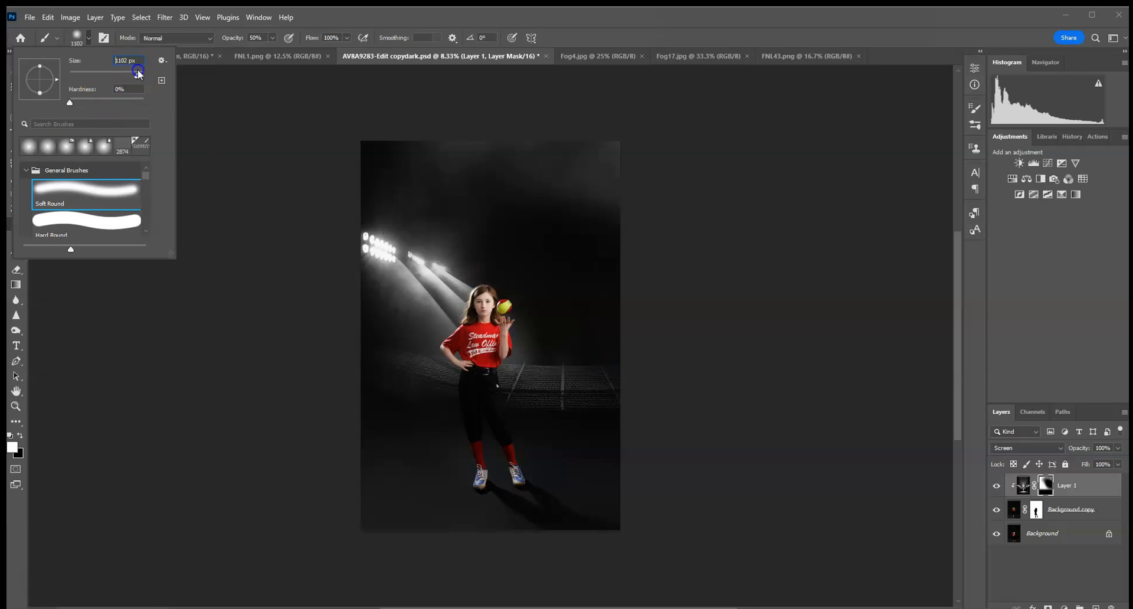
drag(643, 376, 467, 379)
click(48, 17)
click(64, 30)
drag(273, 42, 261, 51)
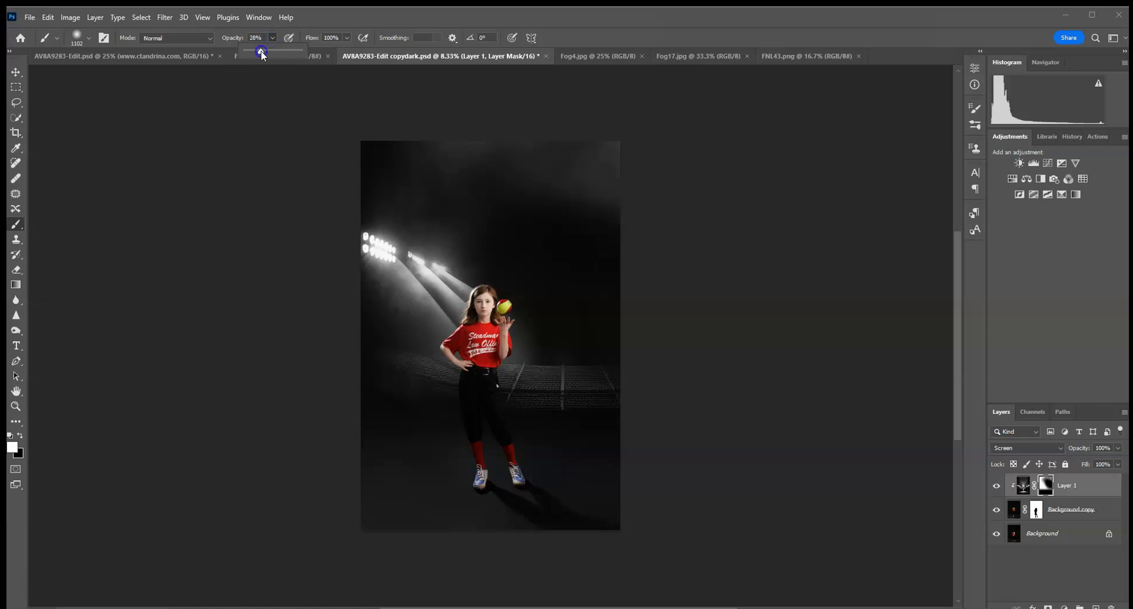
click(533, 384)
click(415, 280)
drag(525, 368, 383, 274)
Darken the area above the stands beside the ball by painting black on the mask at 28% opacity
click(21, 436)
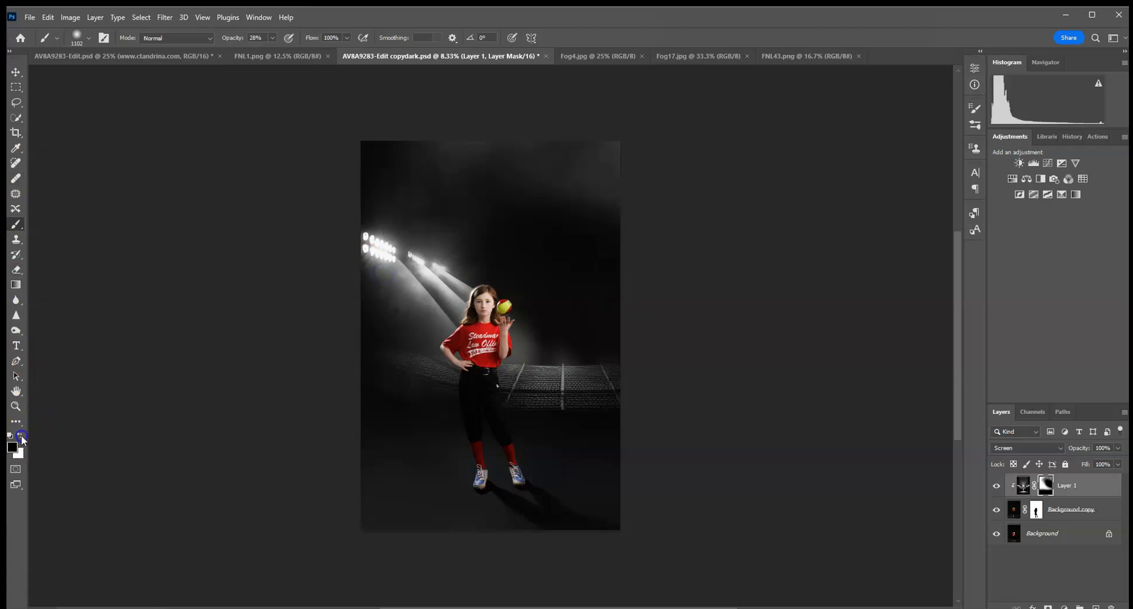
drag(557, 340, 526, 325)
click(541, 278)
click(592, 341)
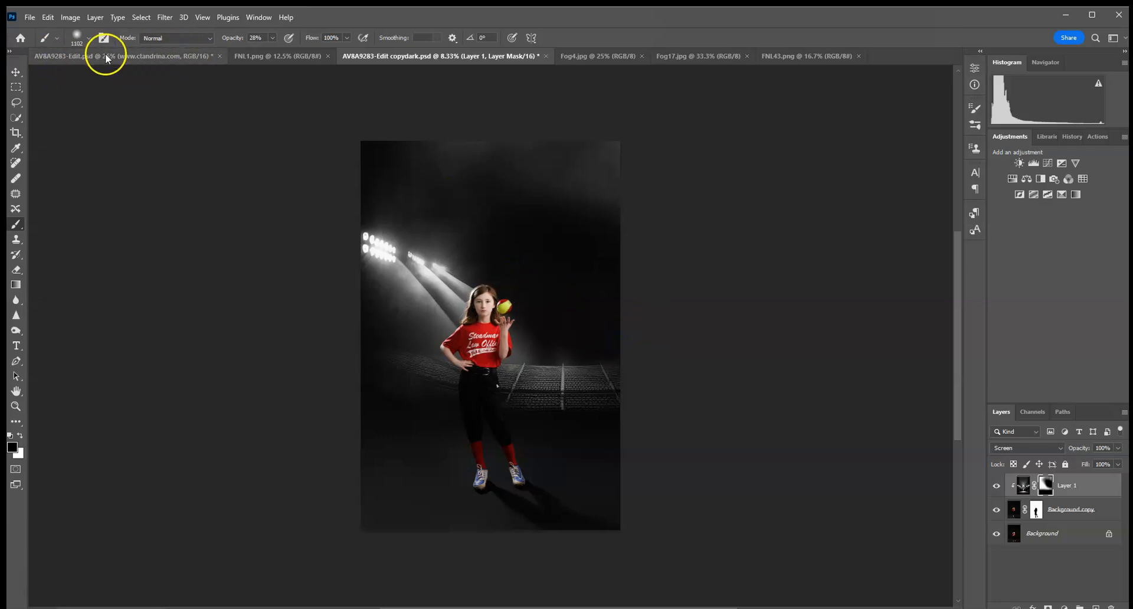
click(20, 435)
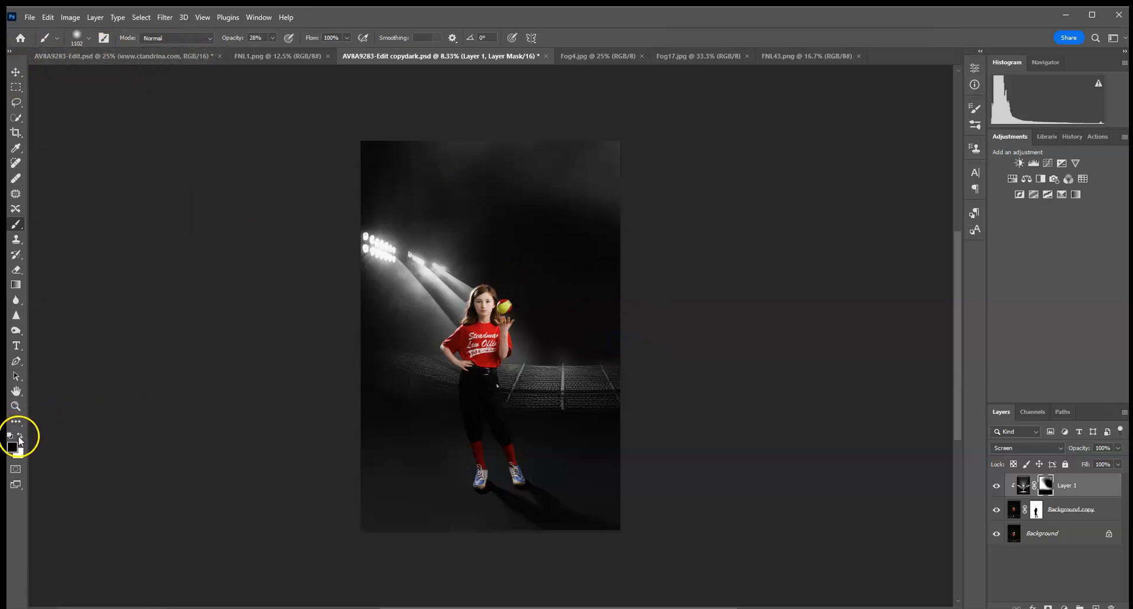
click(549, 340)
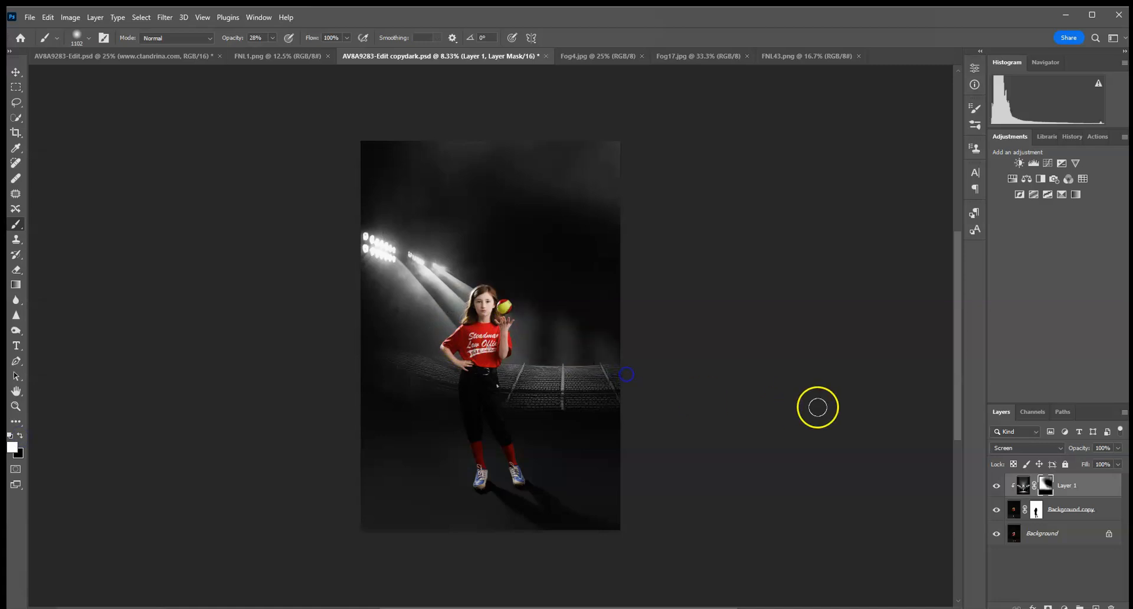
click(51, 14)
click(50, 32)
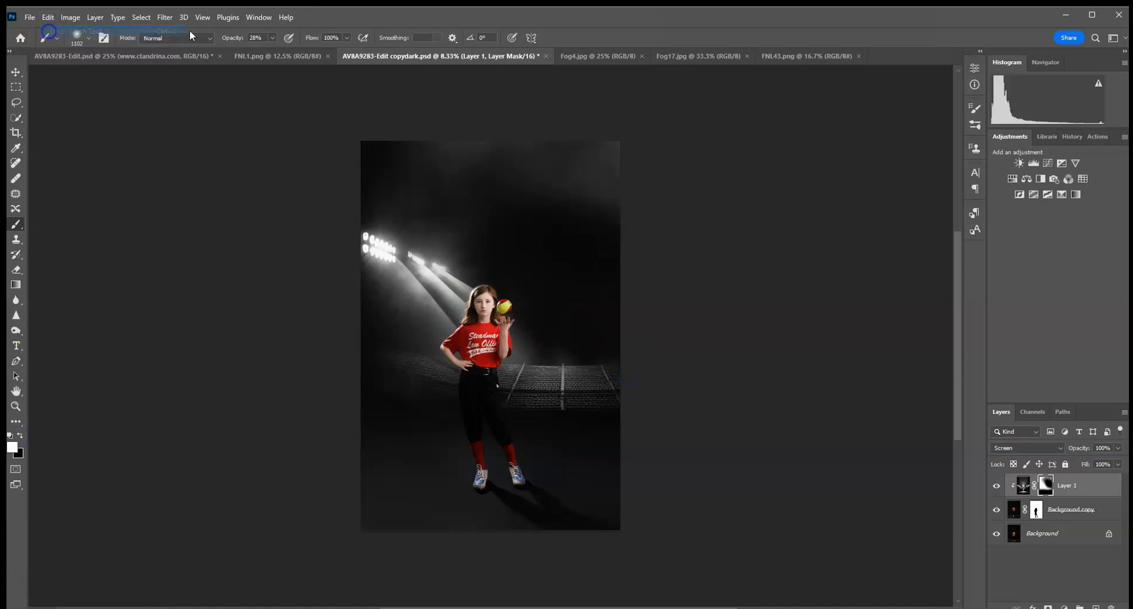
click(193, 55)
click(446, 56)
Paint black on the mask along the upper edge of the stands to soften the remaining light
click(20, 435)
click(571, 358)
drag(567, 348, 676, 337)
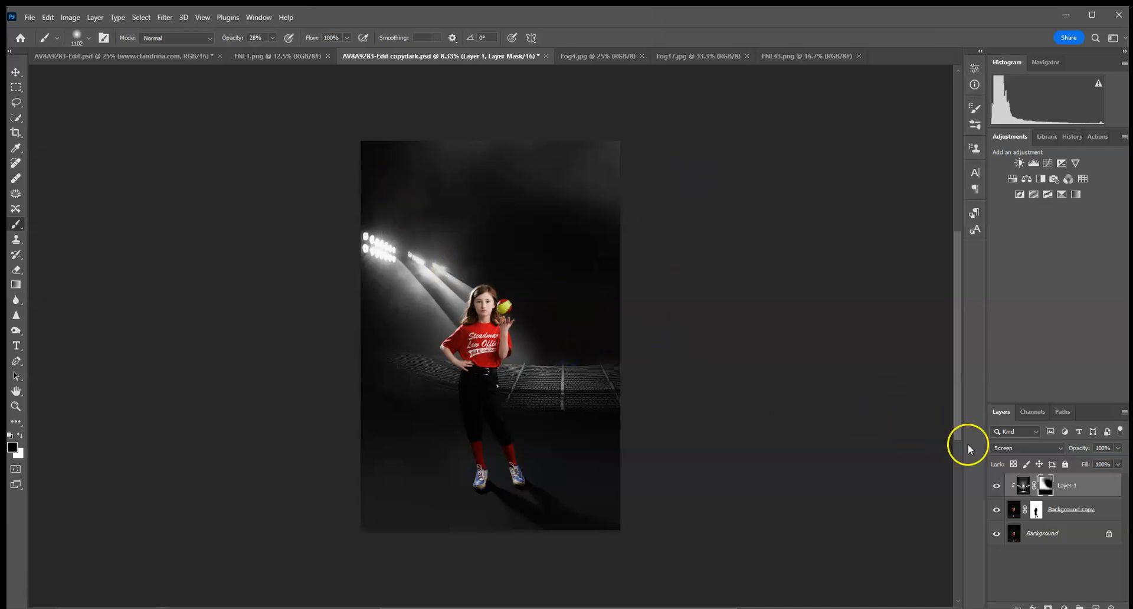
Apply a light Gaussian Blur to the stadium layer's image rather than its mask
click(1024, 486)
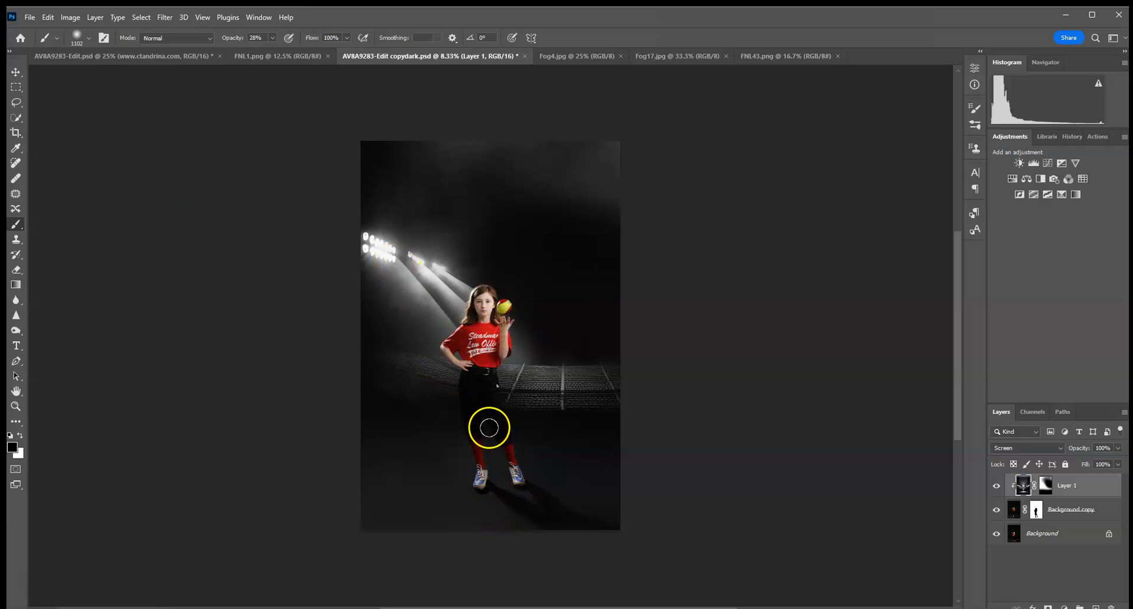
click(164, 17)
mouse_move(209, 180)
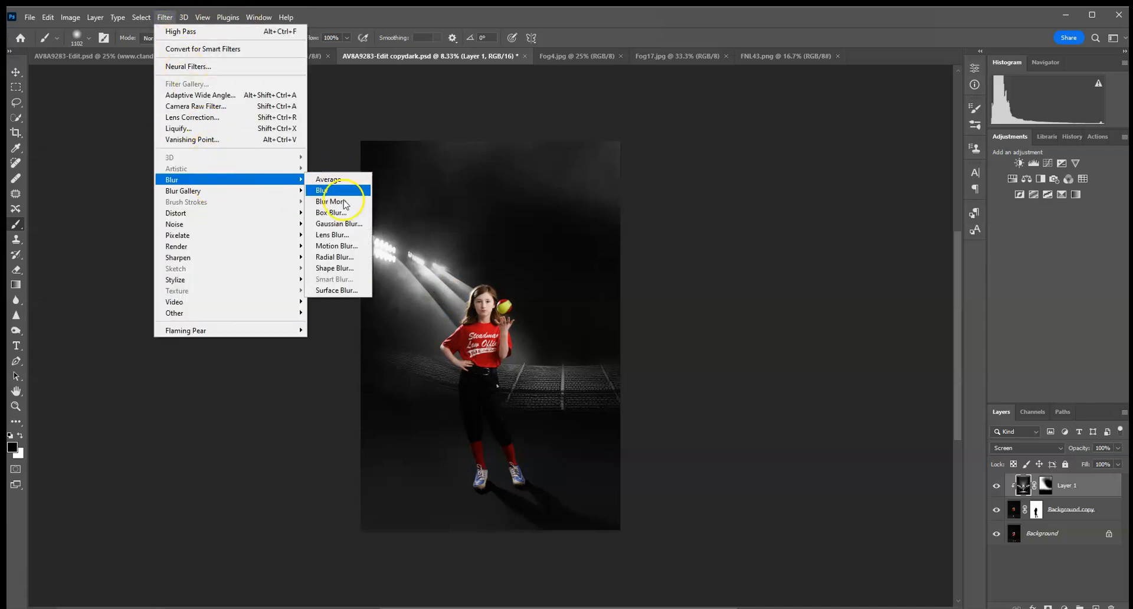
click(334, 217)
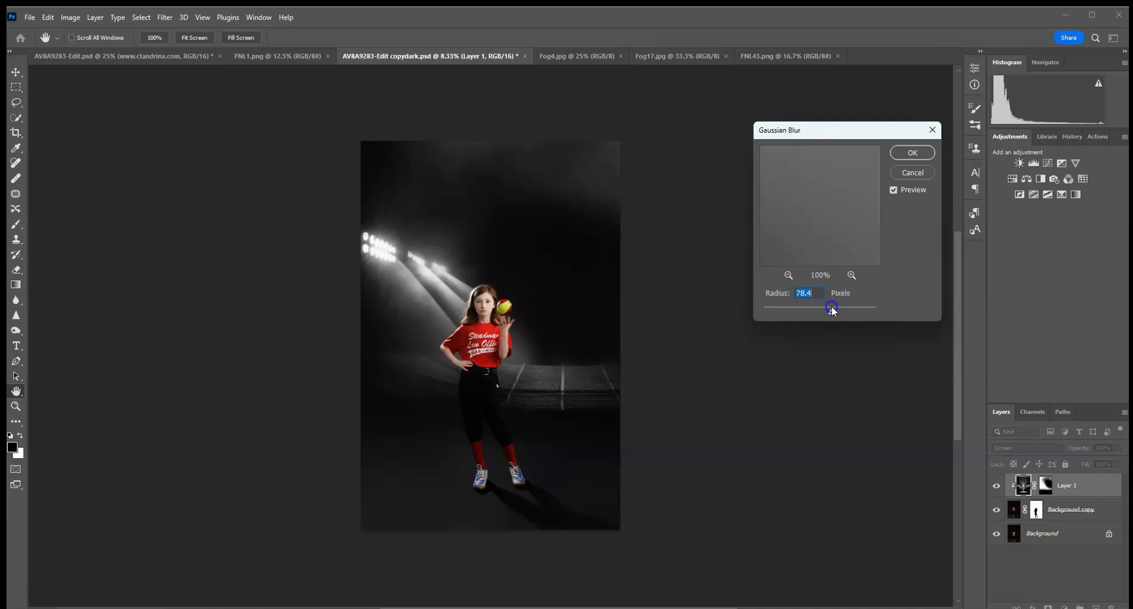
drag(812, 307, 784, 309)
click(913, 155)
key(b)
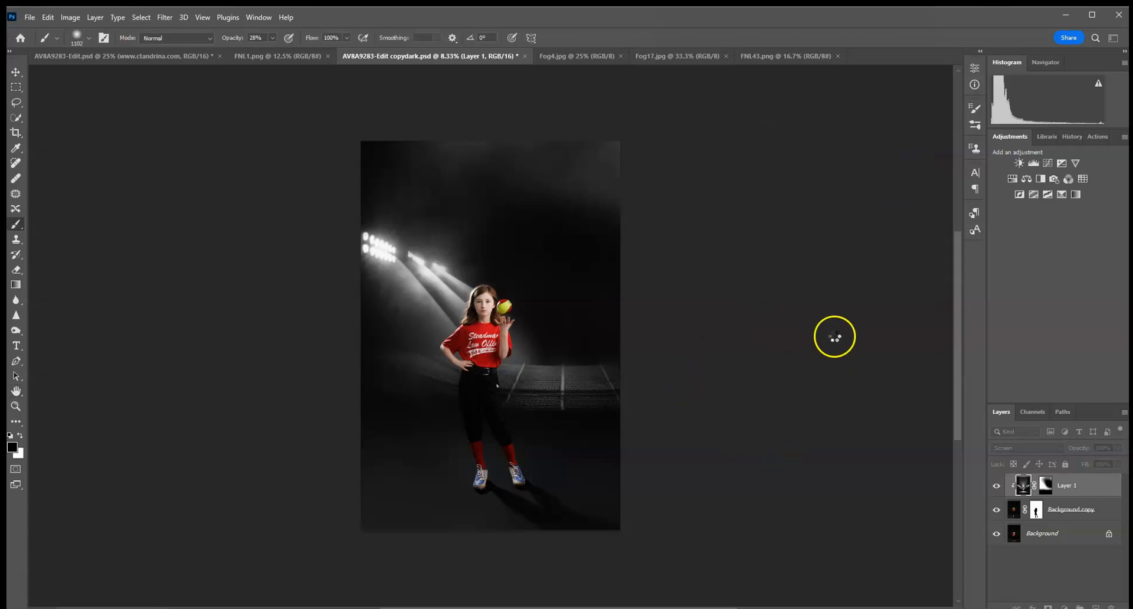
Set up a soft round 40 px Clone Stamp at 100% opacity for retouching the floodlight bank
key(ctrl+plus)
key(ctrl+plus)
key(ctrl+plus)
key(ctrl+plus)
key(ctrl+plus)
key(ctrl+plus)
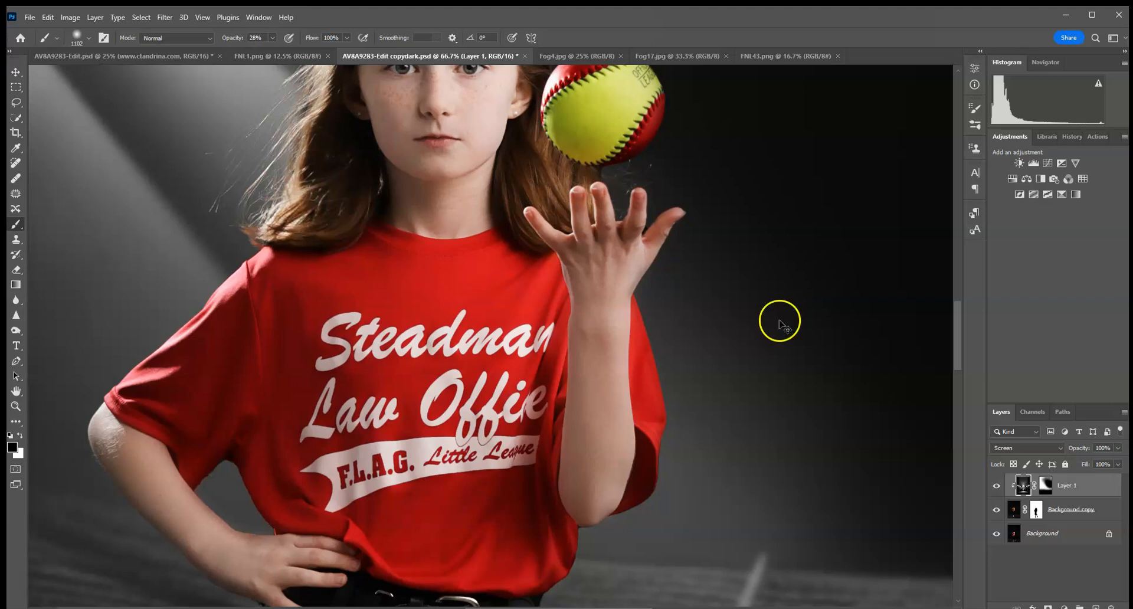
drag(559, 280, 950, 495)
drag(527, 181, 679, 508)
drag(609, 321, 865, 442)
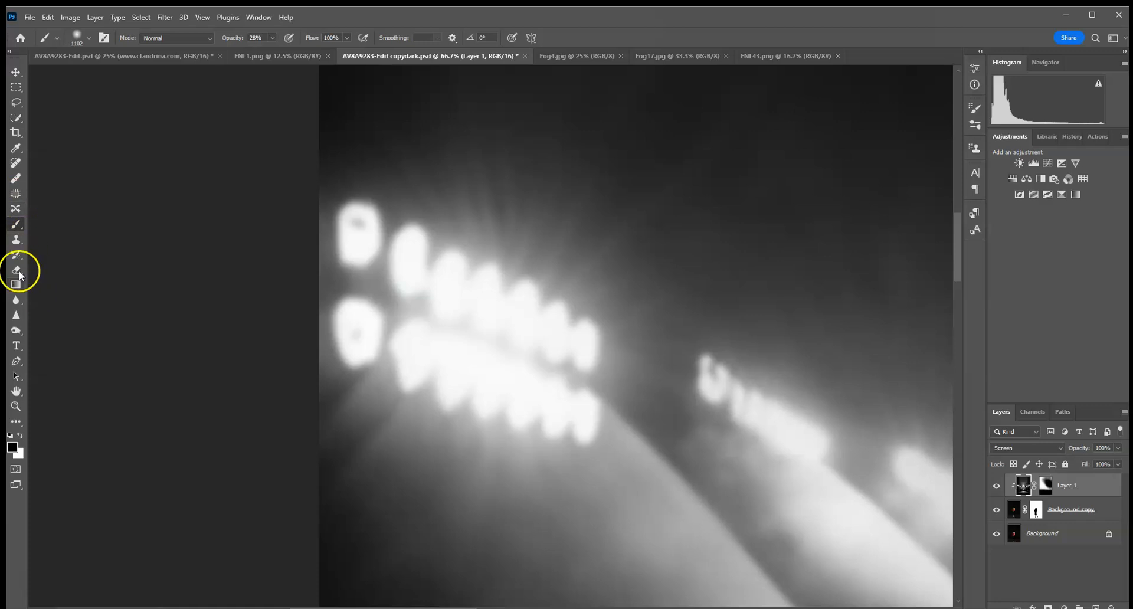
click(16, 239)
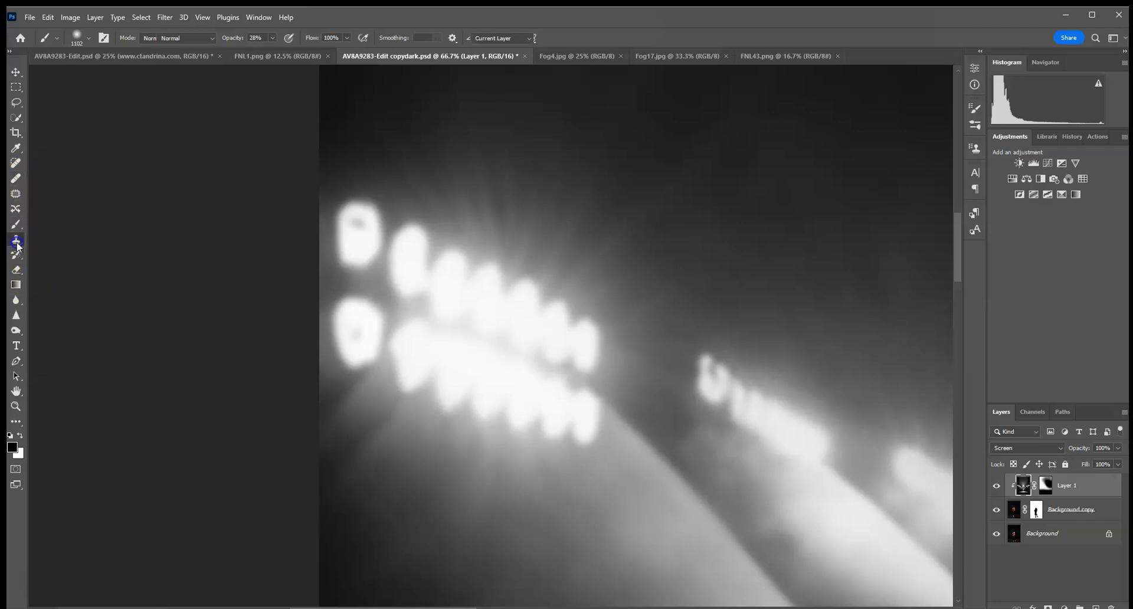
click(84, 37)
drag(90, 76, 84, 75)
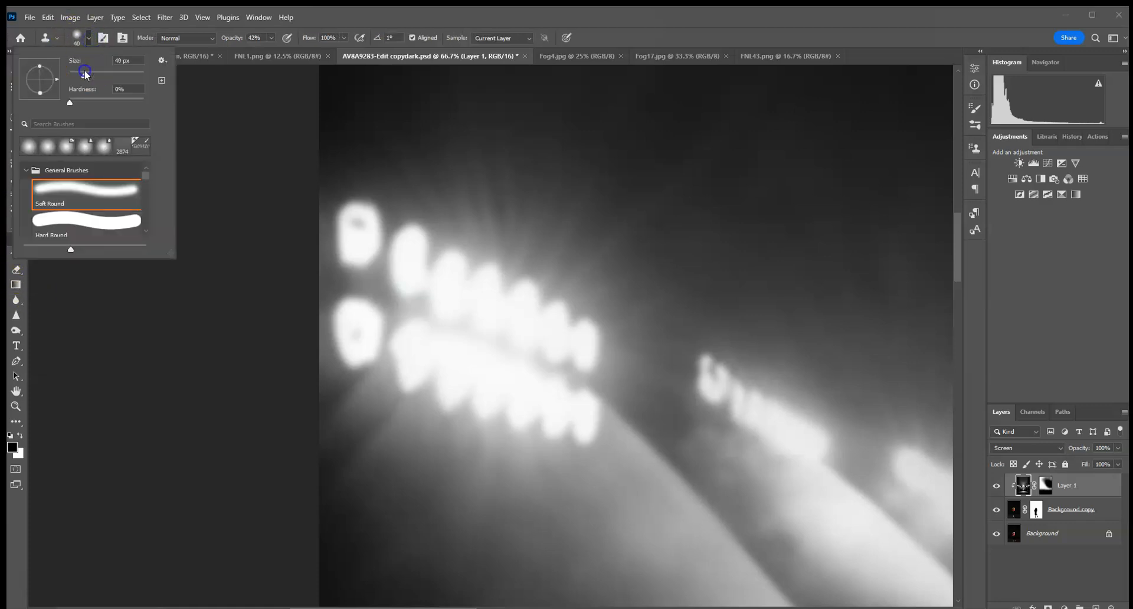
click(270, 37)
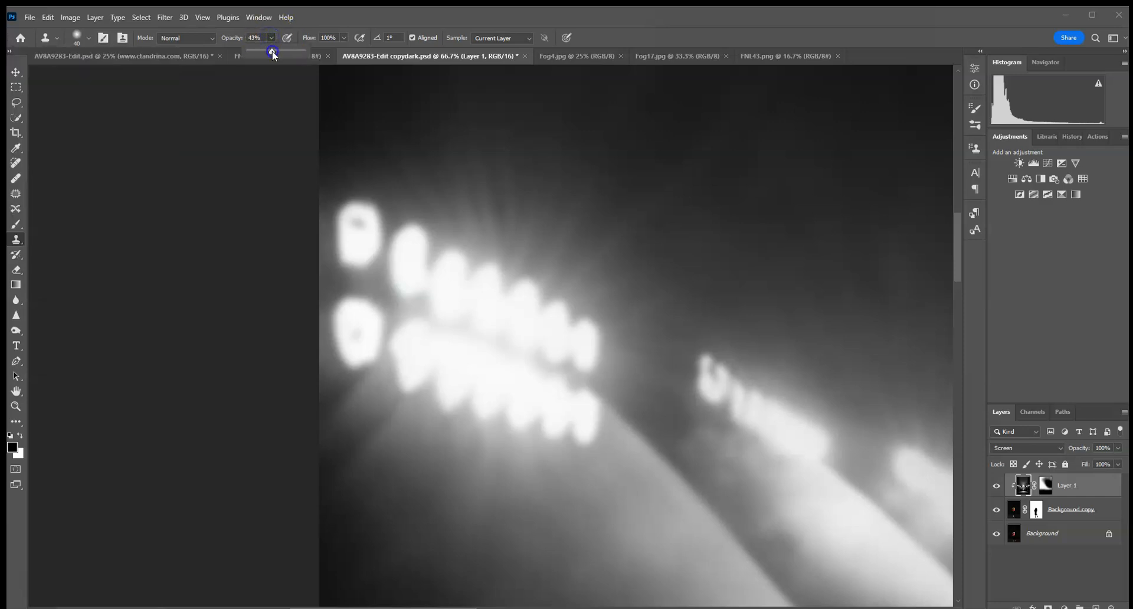
Clone bright areas over the dark spots in the upper corner floodlight and the first lamp of the middle bank
alt+click(356, 325)
alt+click(354, 322)
alt+click(709, 383)
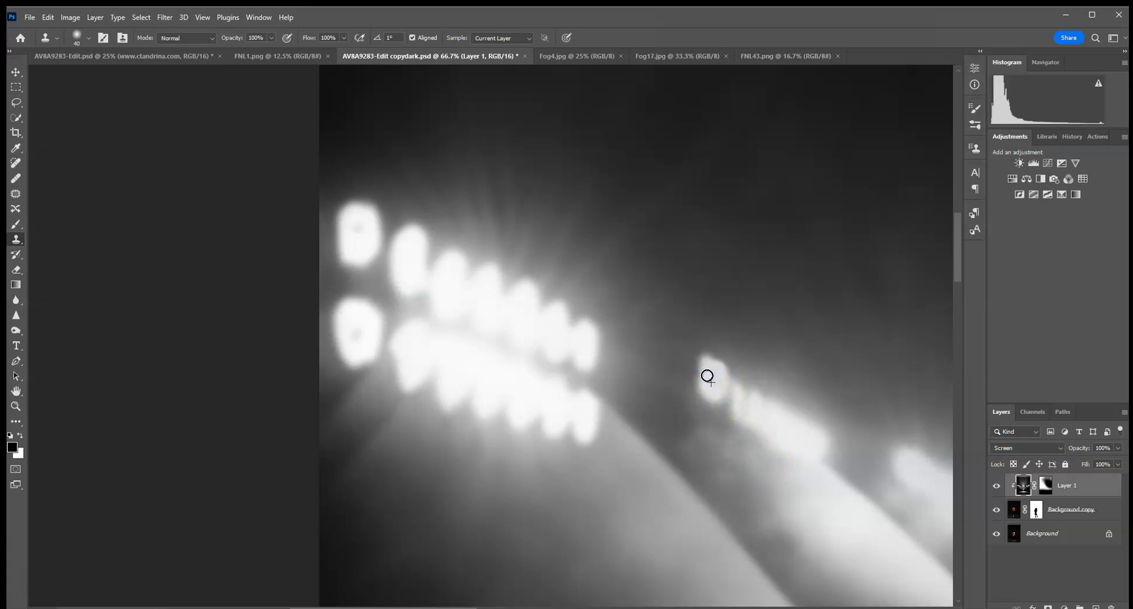
Clone the middle floodlight bank's lamps into a faint second row beneath it, using an 88 px Clone Stamp at 20% opacity
click(89, 38)
click(102, 71)
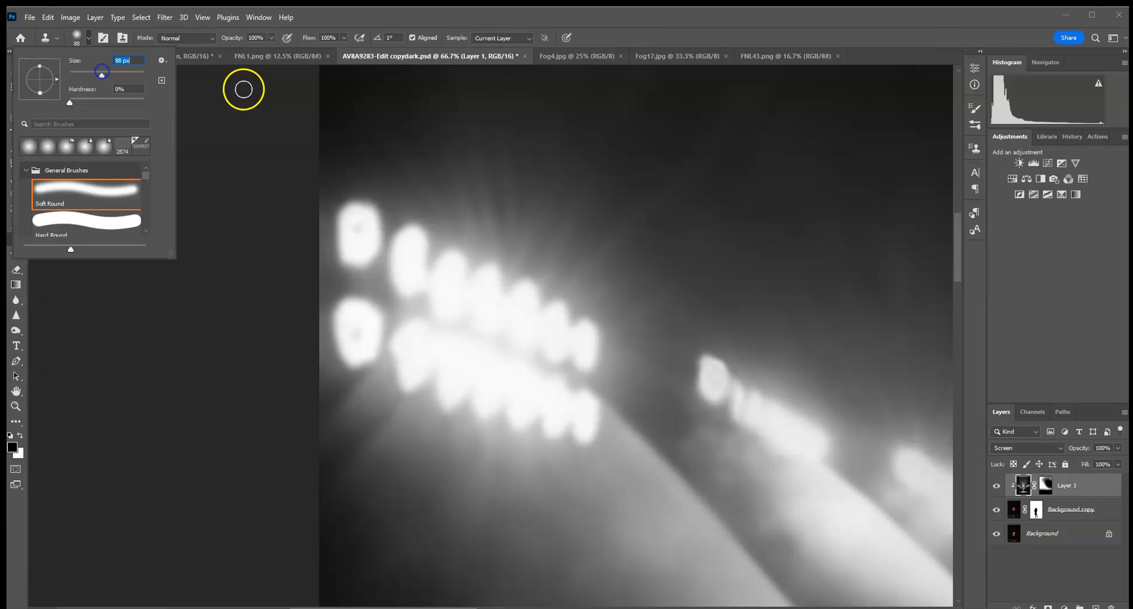
click(270, 38)
click(264, 38)
text(20)
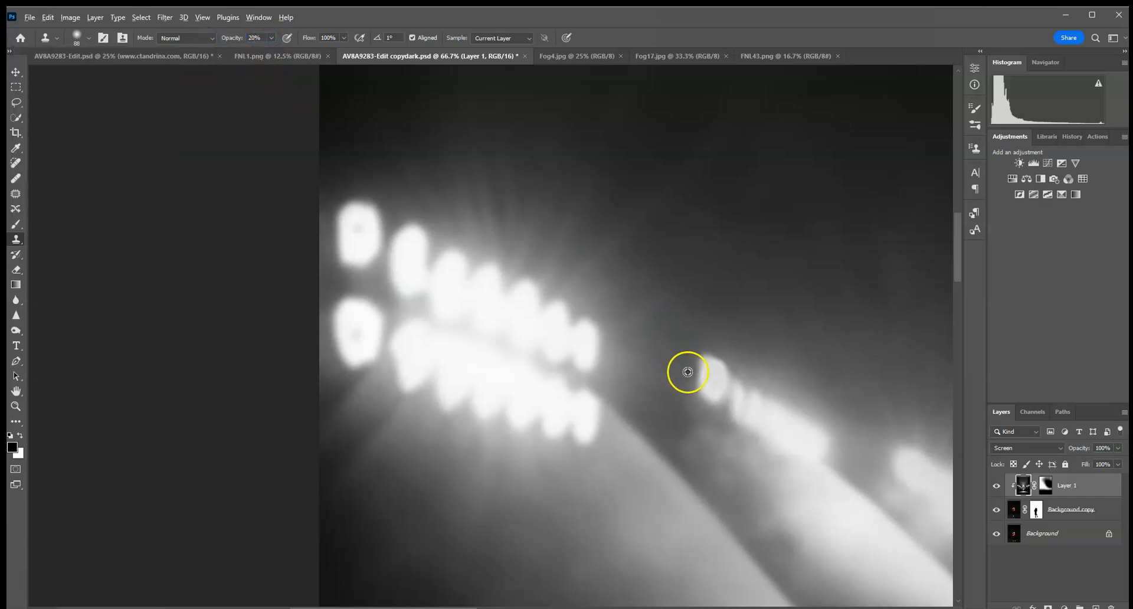
alt+click(700, 376)
mouse_move(695, 435)
mouse_down()
mouse_move(748, 455)
mouse_move(713, 423)
mouse_move(782, 477)
mouse_move(697, 448)
mouse_move(742, 461)
mouse_move(756, 483)
mouse_move(793, 481)
mouse_move(727, 467)
mouse_move(739, 485)
mouse_move(807, 476)
mouse_move(745, 465)
mouse_up()
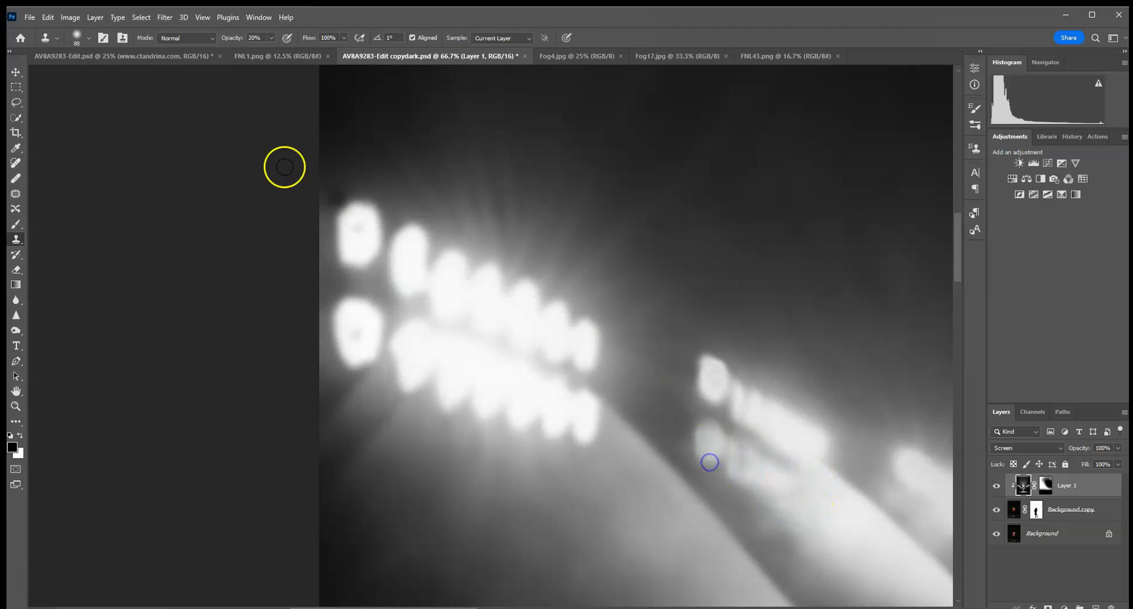
Strengthen the second lamp row under the middle bank with a 47 px Clone Stamp at 100% opacity
click(88, 38)
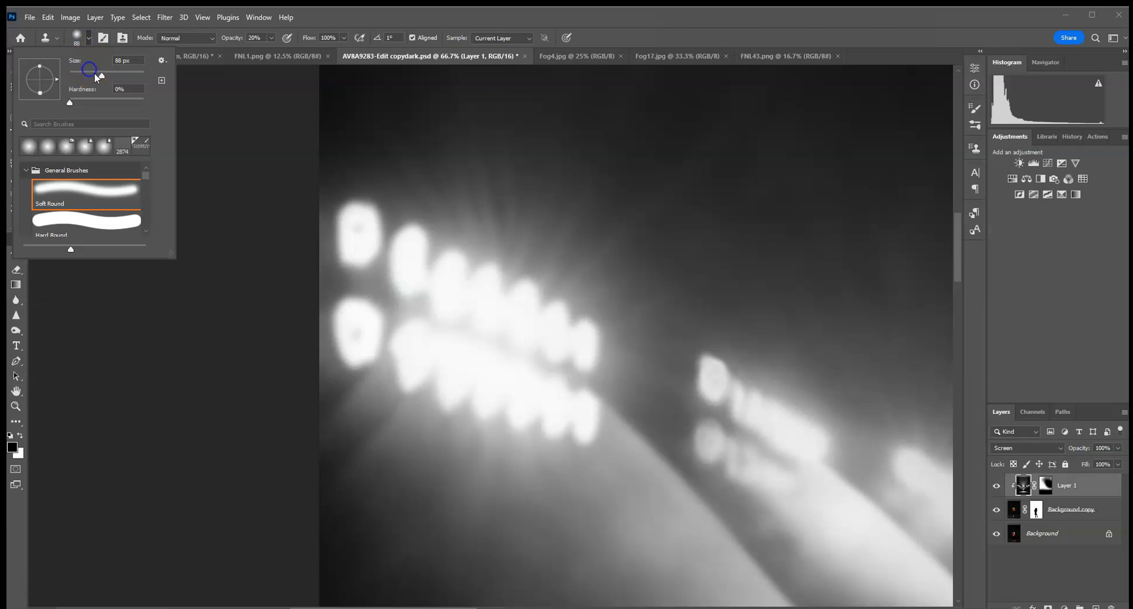
mouse_move(271, 38)
mouse_down()
mouse_move(274, 51)
mouse_move(378, 56)
mouse_up()
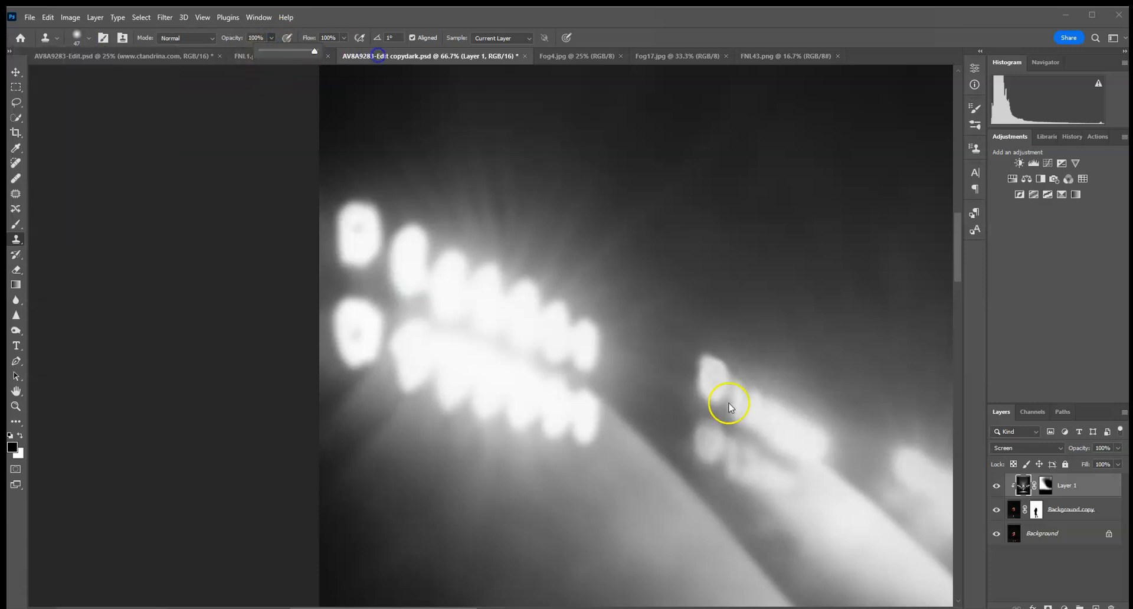
alt+click(713, 382)
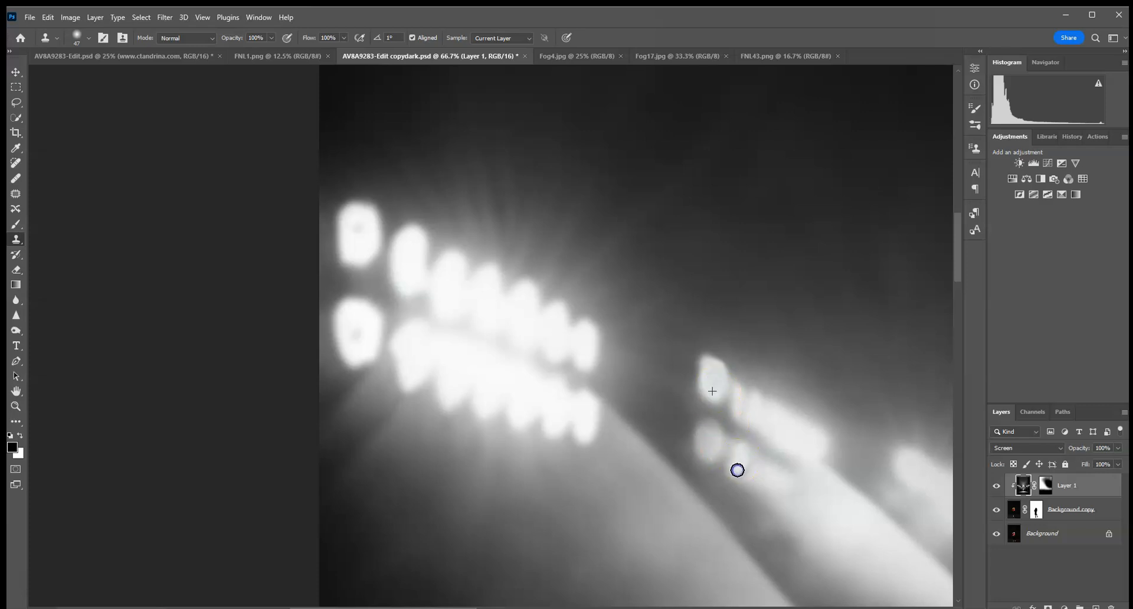
alt+click(715, 382)
mouse_move(749, 427)
mouse_down()
mouse_move(736, 451)
mouse_move(723, 376)
mouse_move(774, 380)
mouse_up()
key(ctrl+0)
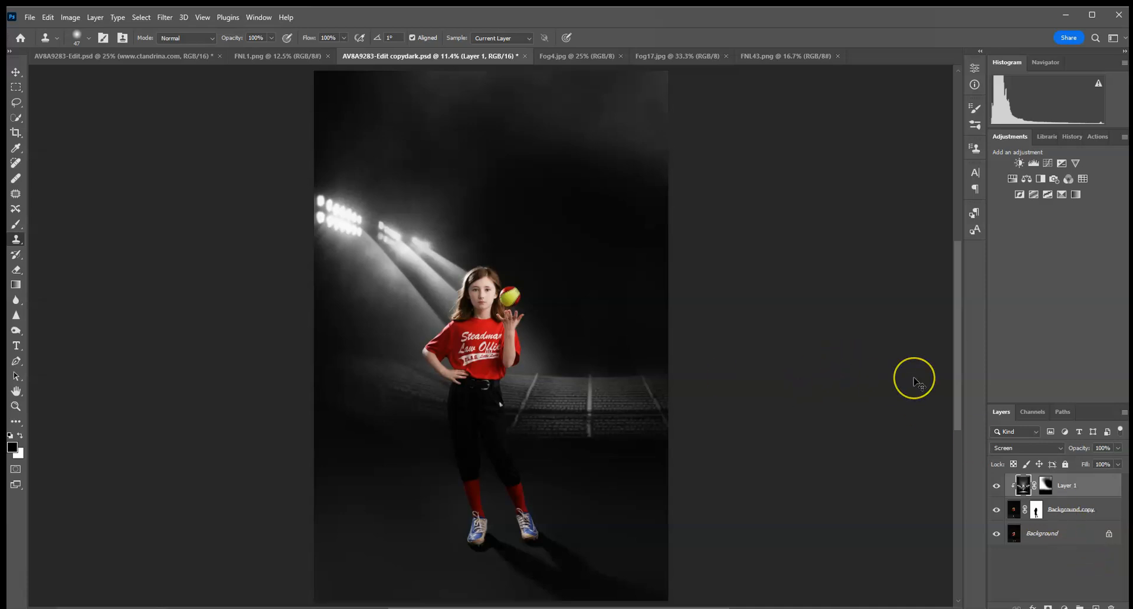
Activate the Background copy layer's mask for edge cleanup around the softball and raised hand
key(ctrl+plus)
key(ctrl+plus)
key(ctrl+plus)
key(ctrl+plus)
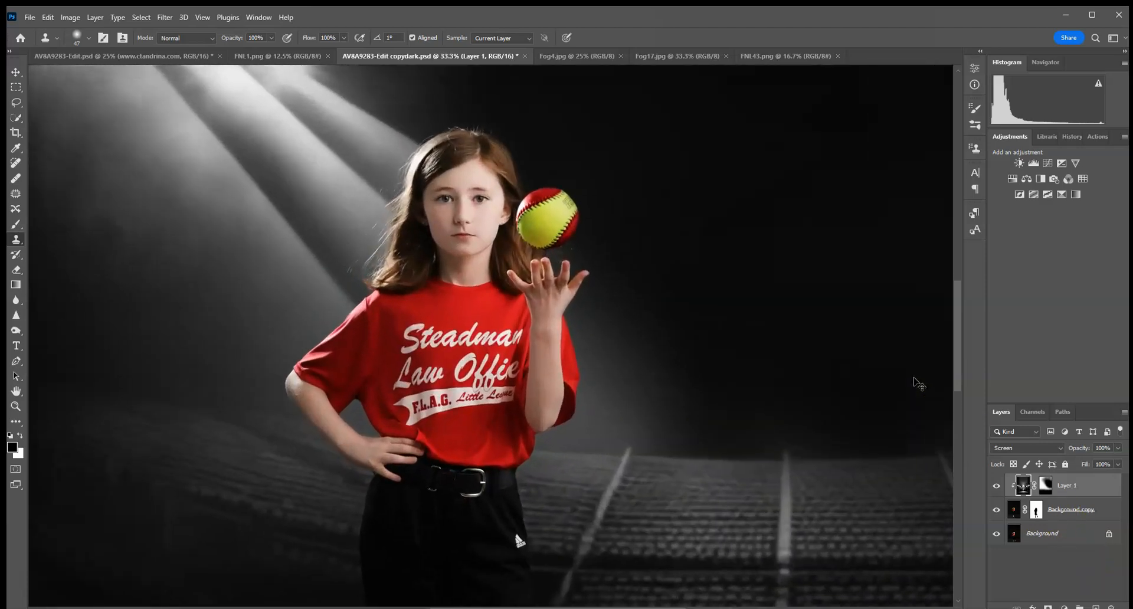
key(ctrl+plus)
key(ctrl+plus)
key(ctrl+plus)
key(ctrl+plus)
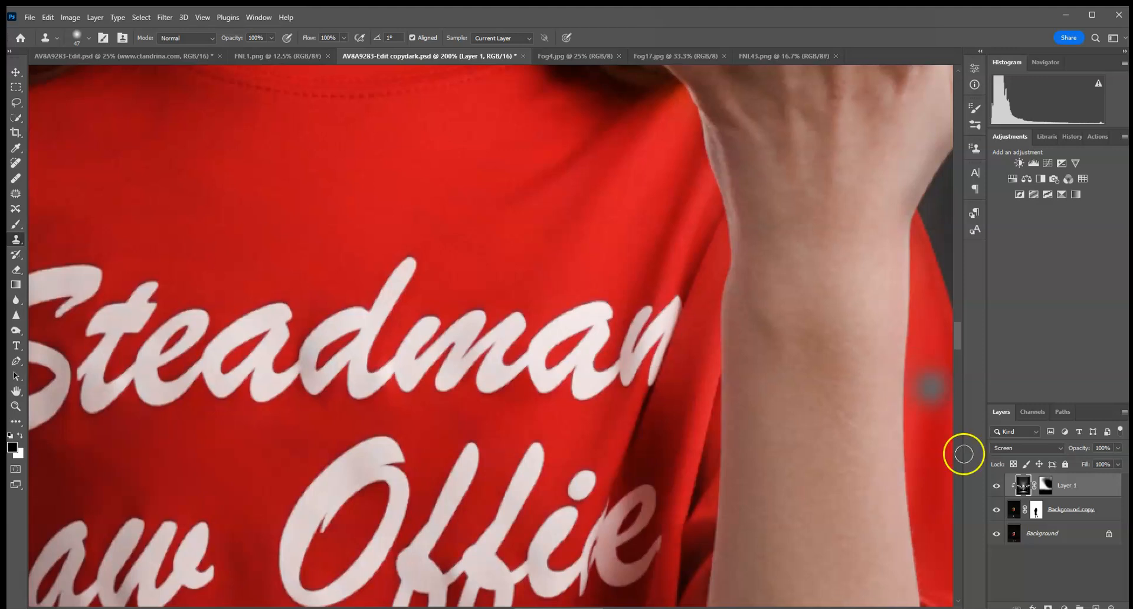
click(1034, 511)
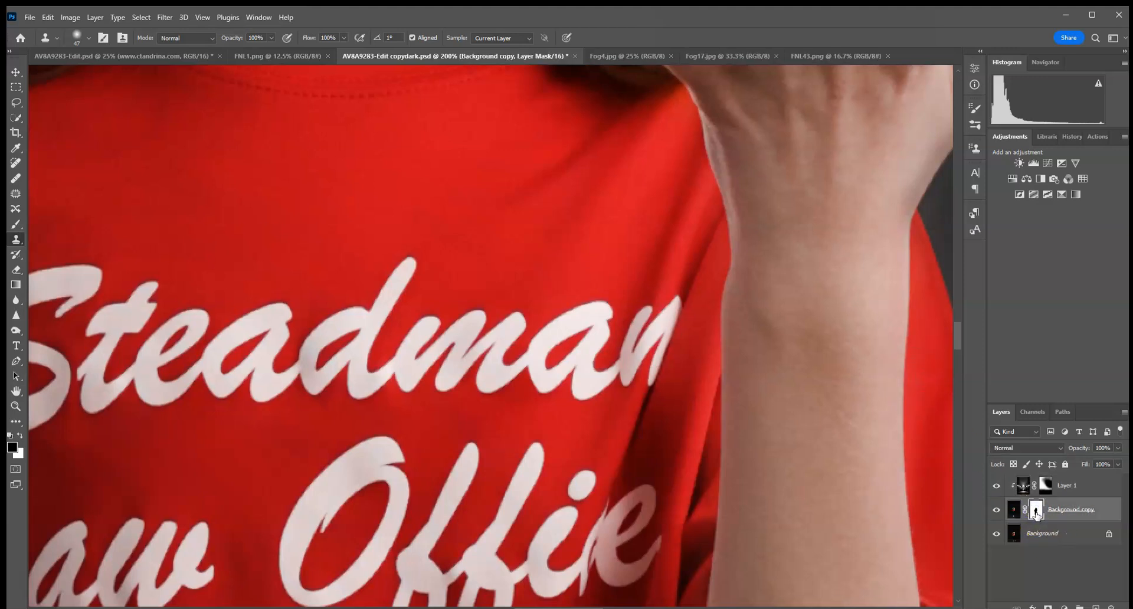
drag(574, 292, 583, 540)
drag(375, 98, 151, 362)
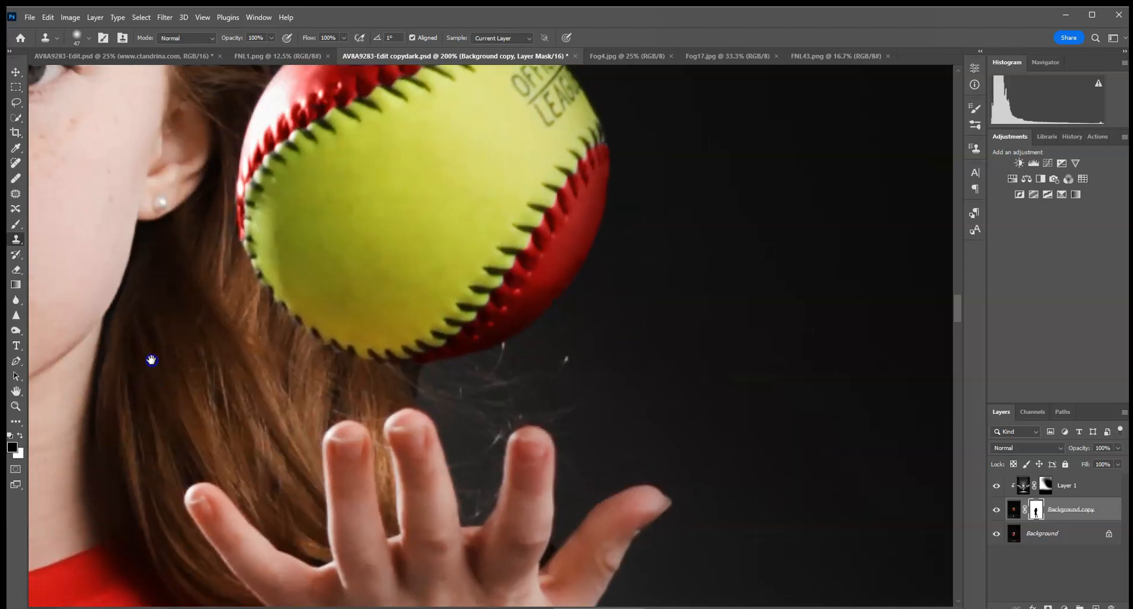
Set up a soft round 18 px Brush at 100% opacity with white as the painting colour
click(10, 223)
click(80, 39)
click(78, 76)
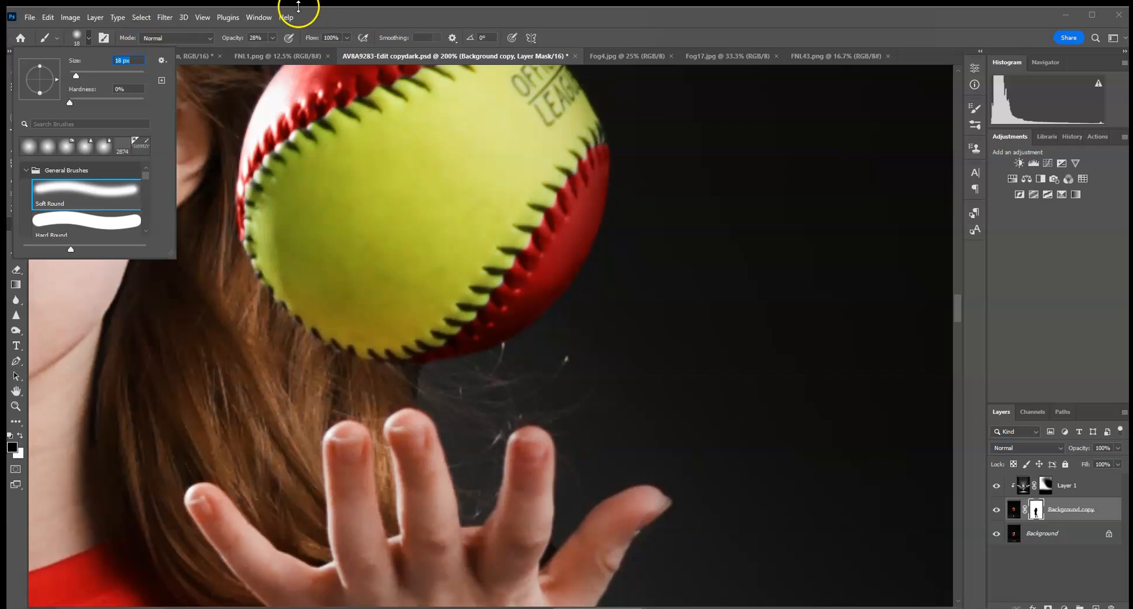
mouse_move(272, 37)
mouse_down()
mouse_move(274, 53)
mouse_move(360, 48)
mouse_up()
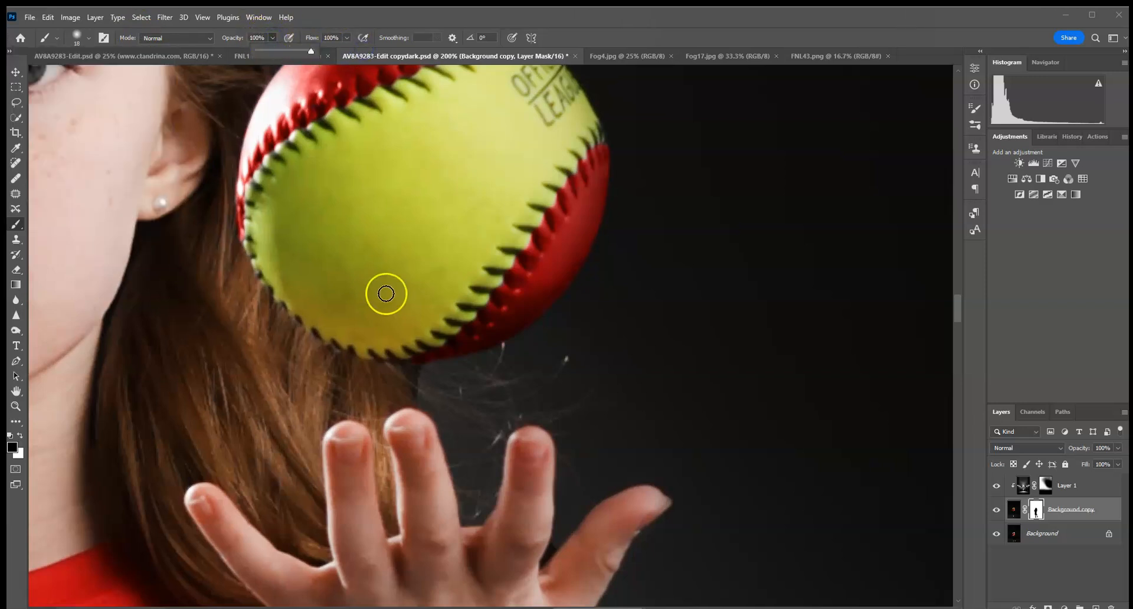
click(20, 437)
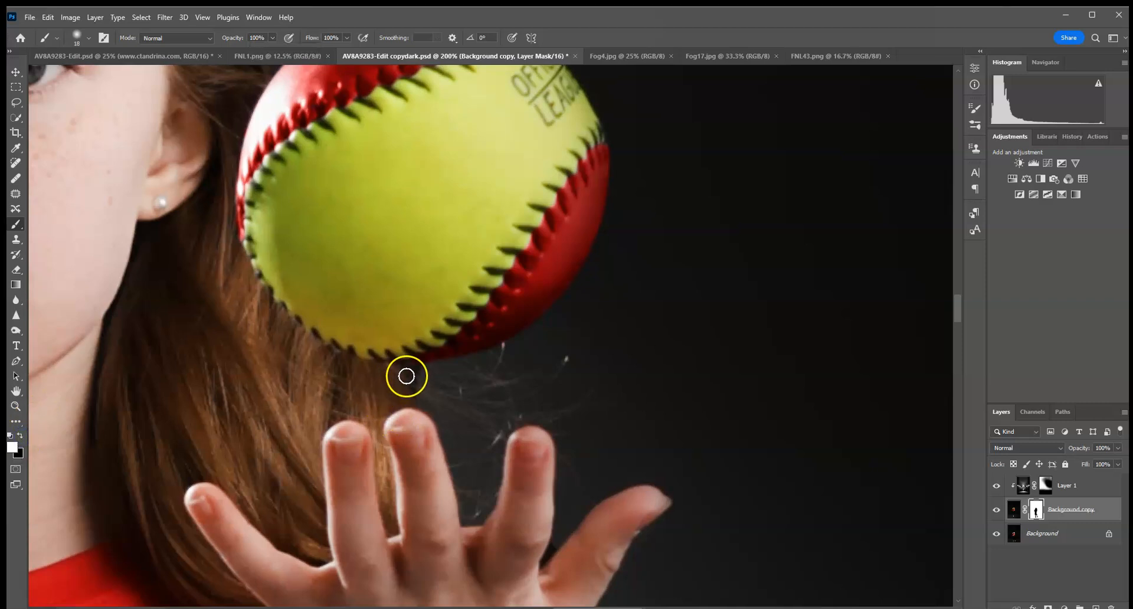
Paint white on the mask with a smaller brush in the gap between the raised hand's index finger and thumb
drag(553, 396, 515, 266)
click(89, 38)
drag(80, 74, 73, 75)
click(490, 338)
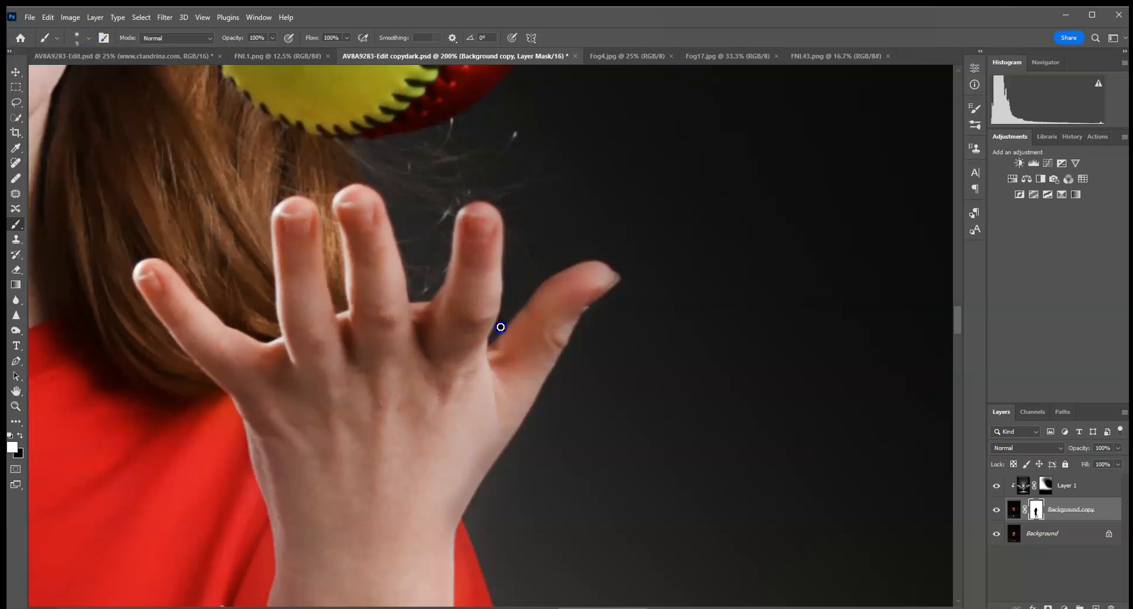
drag(507, 310, 490, 339)
Refine the mask along the raised arm's sleeve edge with white, and touch up beneath the elbow with black
drag(650, 470, 571, 246)
drag(614, 463, 534, 202)
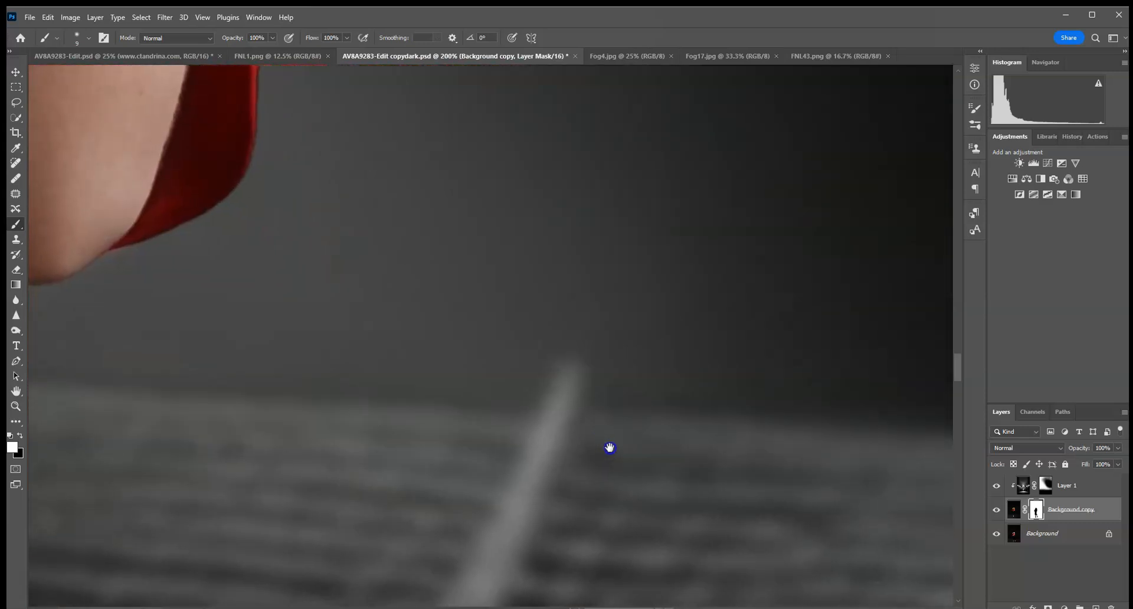
drag(609, 447, 784, 477)
drag(621, 223, 615, 471)
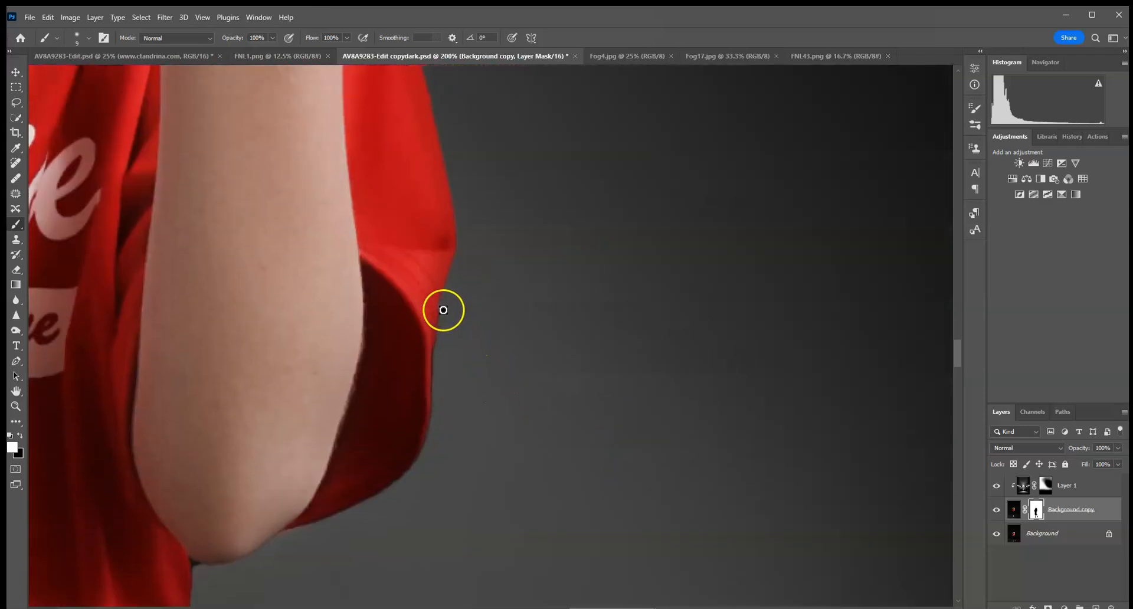
click(29, 17)
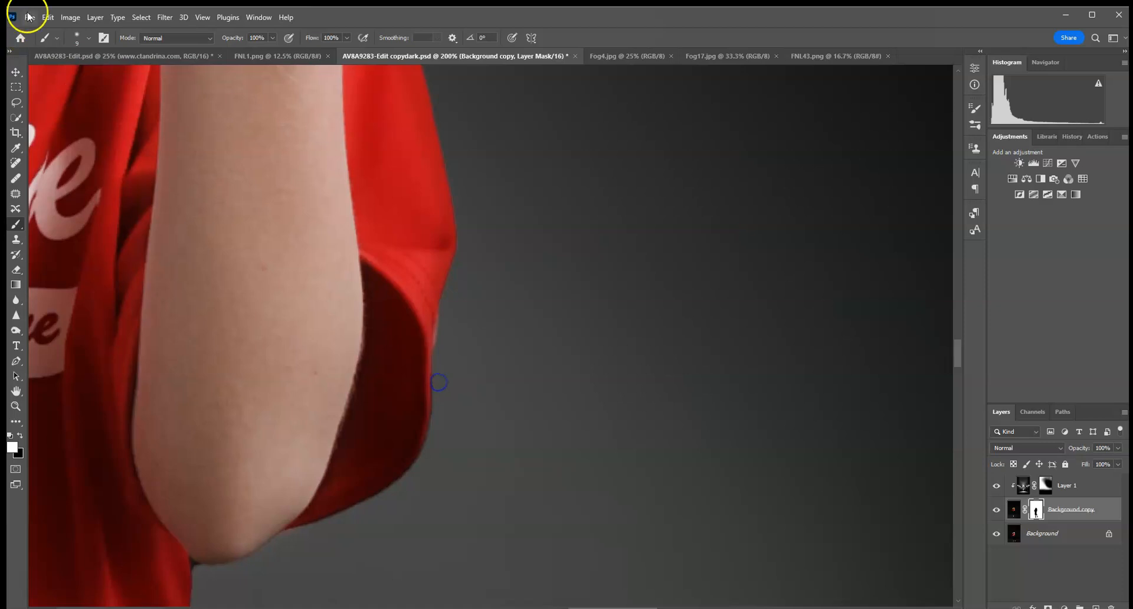
click(437, 347)
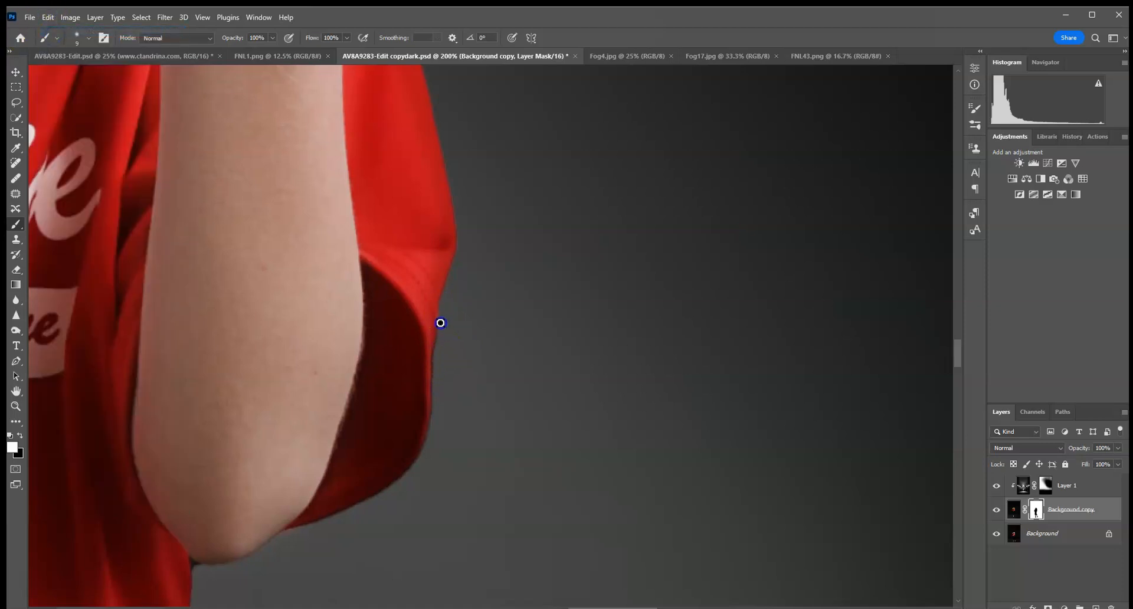
mouse_move(435, 358)
mouse_down()
mouse_move(443, 430)
mouse_move(245, 571)
mouse_move(197, 561)
mouse_move(200, 573)
mouse_up()
drag(176, 560, 188, 569)
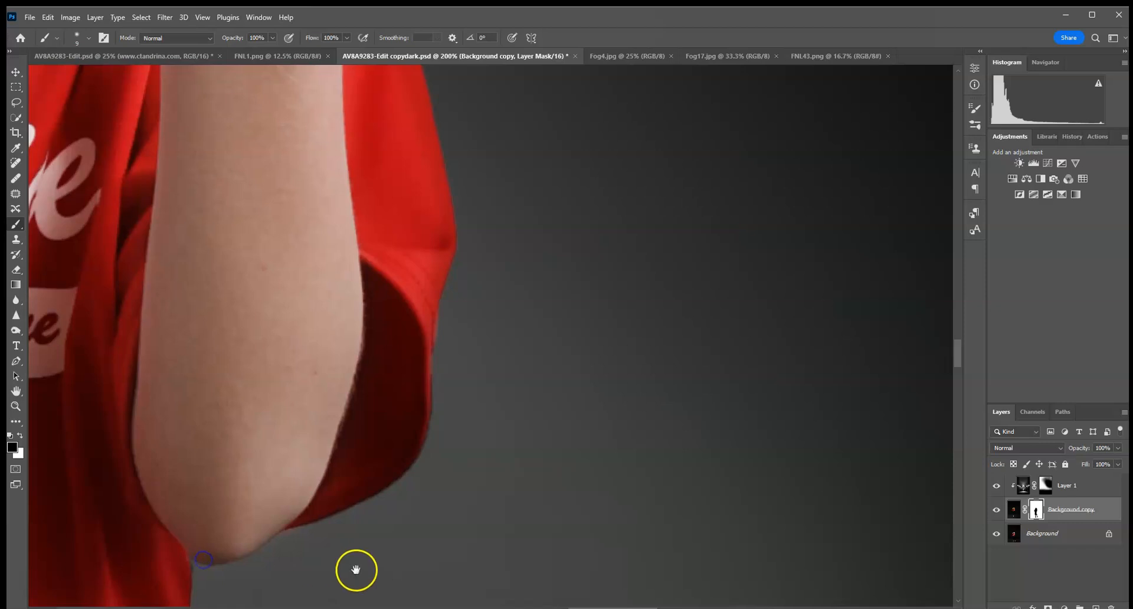
Paint black on the mask along the trouser edge at the hip just below the belt, on the adidas logo side
drag(360, 568, 473, 252)
drag(483, 380, 500, 323)
click(20, 435)
click(20, 436)
mouse_move(286, 240)
mouse_down()
mouse_move(306, 292)
mouse_move(288, 153)
mouse_move(295, 120)
mouse_move(282, 220)
mouse_move(300, 257)
mouse_up()
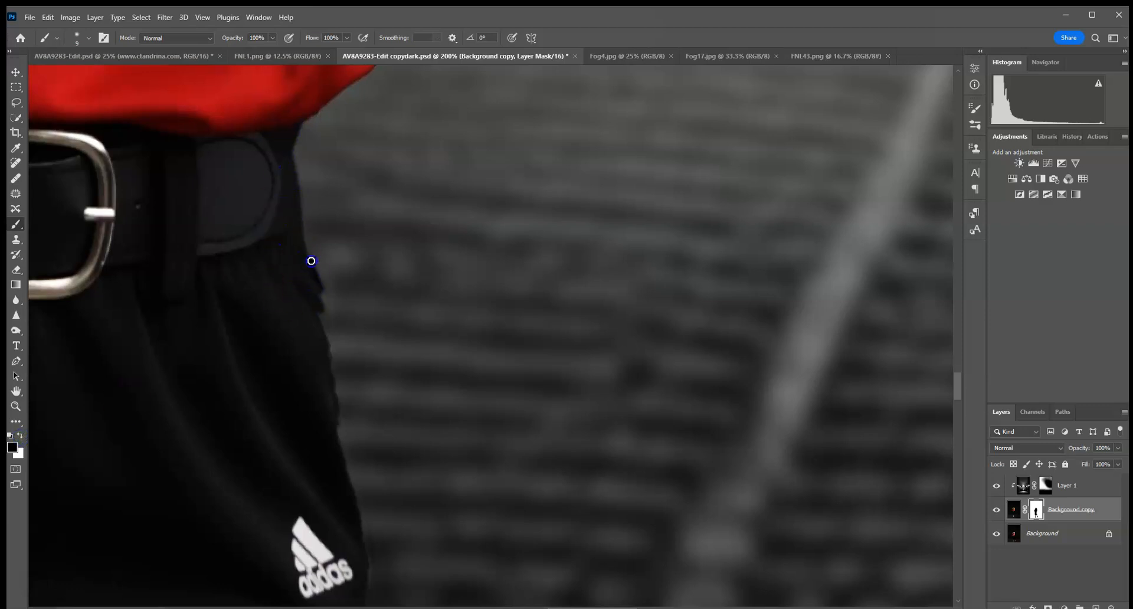
drag(320, 297, 314, 268)
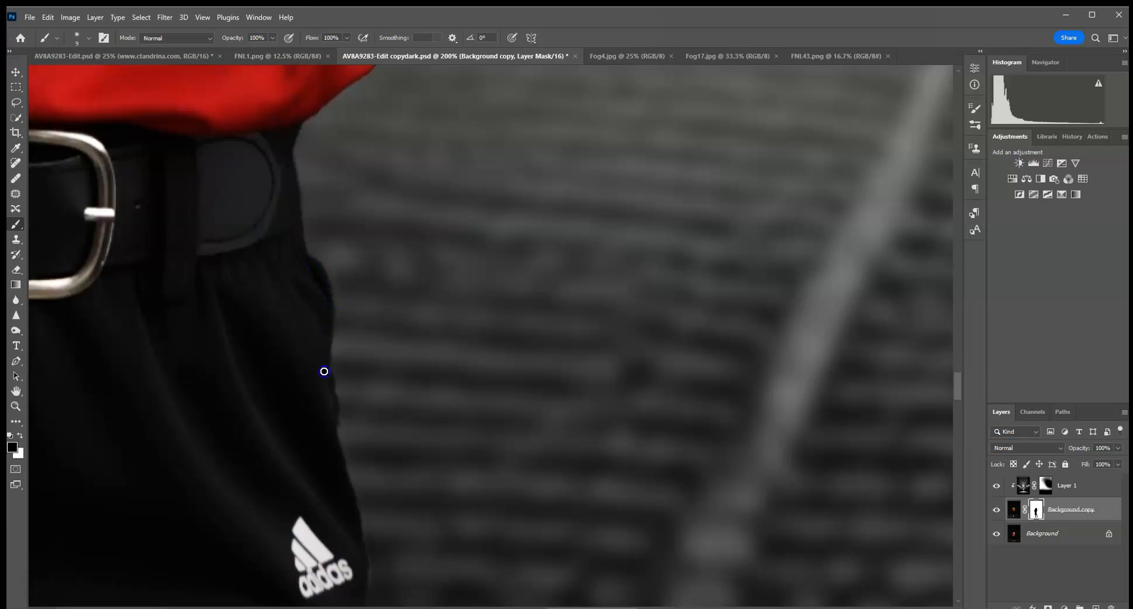
Continue painting black on the mask down the trouser edge beside and below the adidas logo
scroll(384, 365, down, 5)
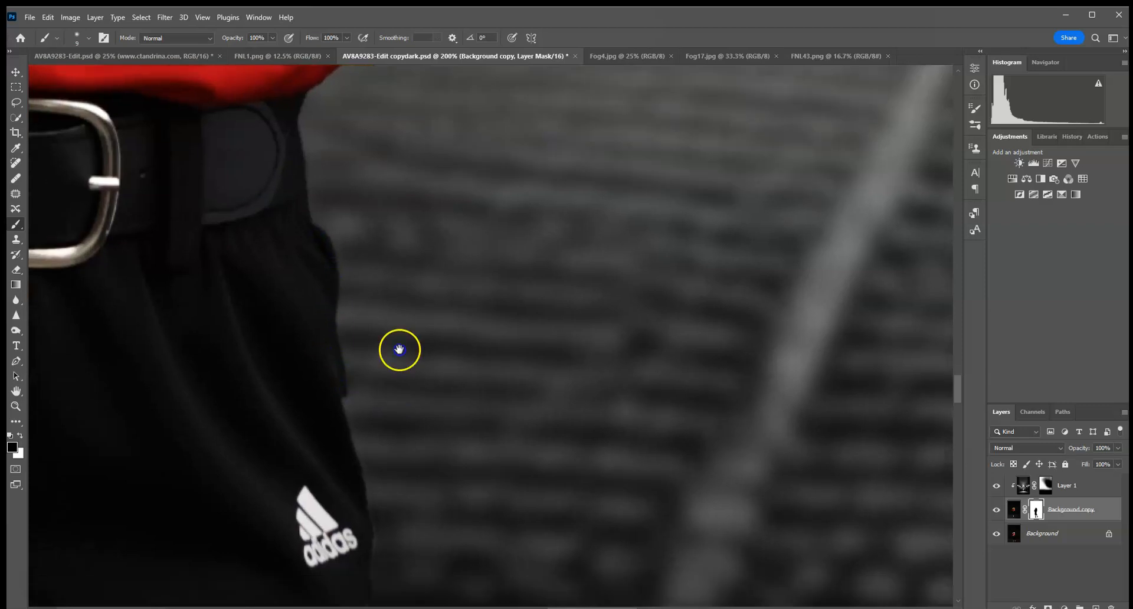
drag(326, 198, 342, 226)
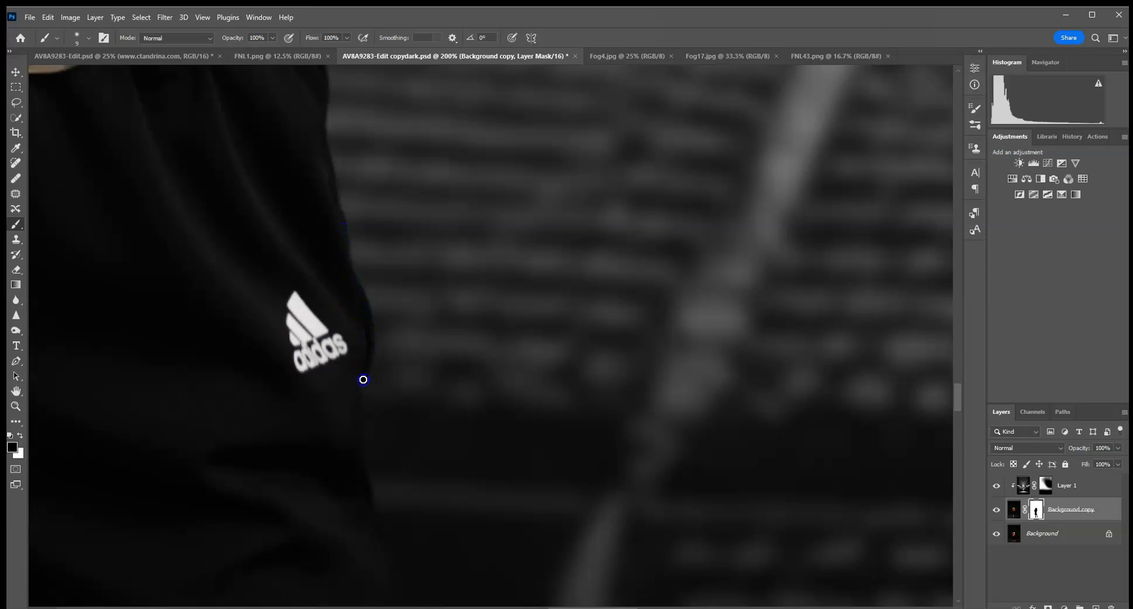
drag(437, 436, 393, 294)
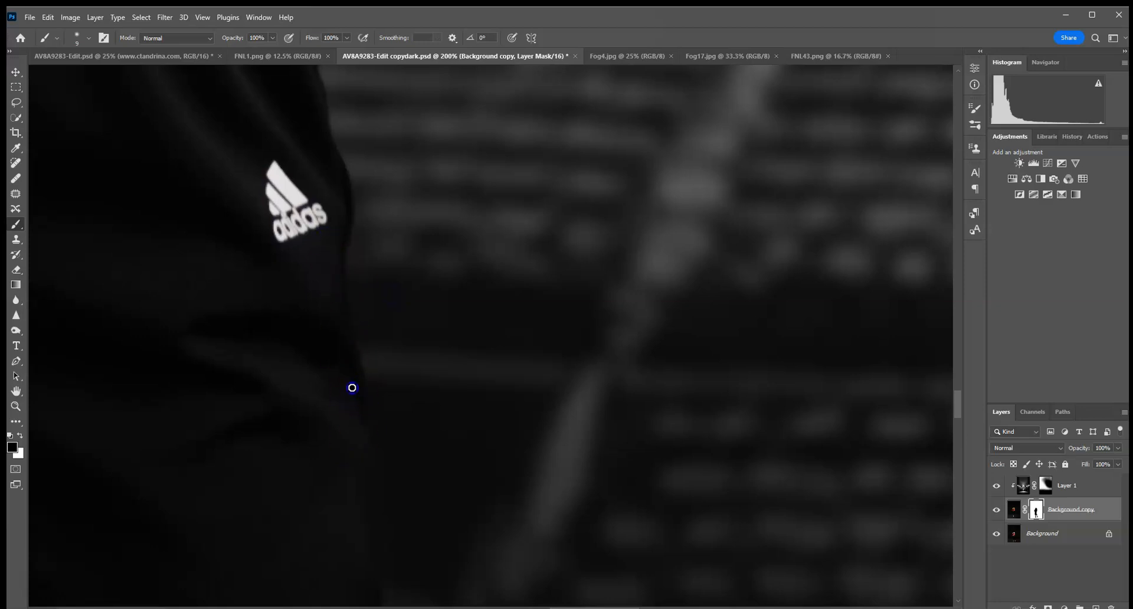
drag(363, 422, 386, 245)
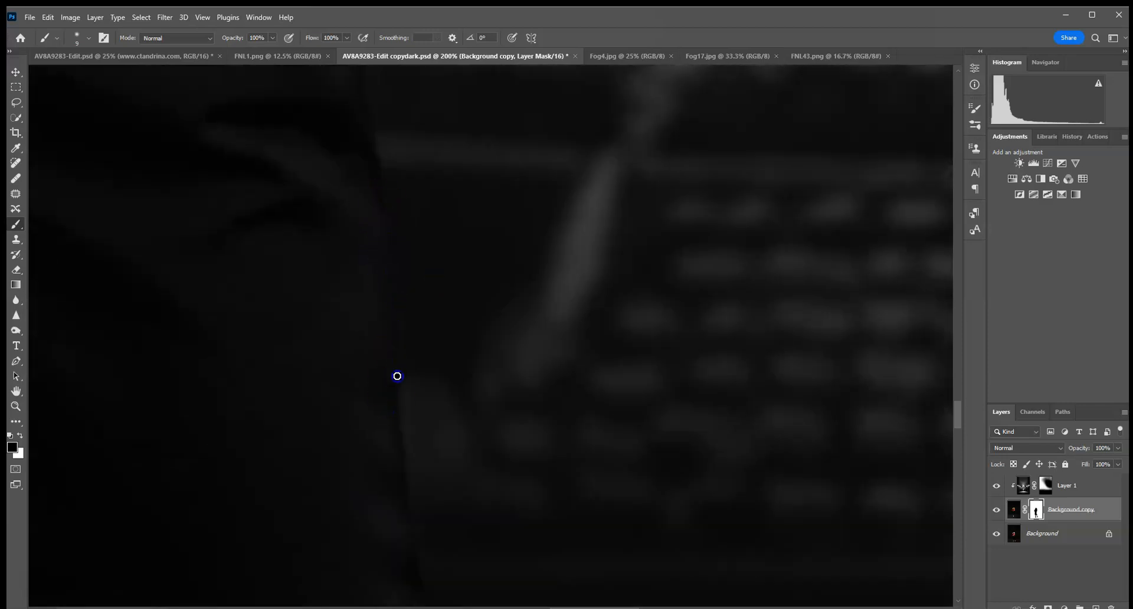
Examine the player's mask edges down the trouser leg and across to the red socks and shoes
drag(459, 413, 466, 118)
drag(470, 356, 471, 89)
drag(443, 295, 397, 98)
drag(420, 407, 369, 88)
drag(412, 348, 354, 112)
drag(421, 351, 404, 154)
drag(348, 329, 534, 508)
drag(391, 326, 840, 301)
drag(521, 371, 728, 392)
drag(407, 248, 463, 455)
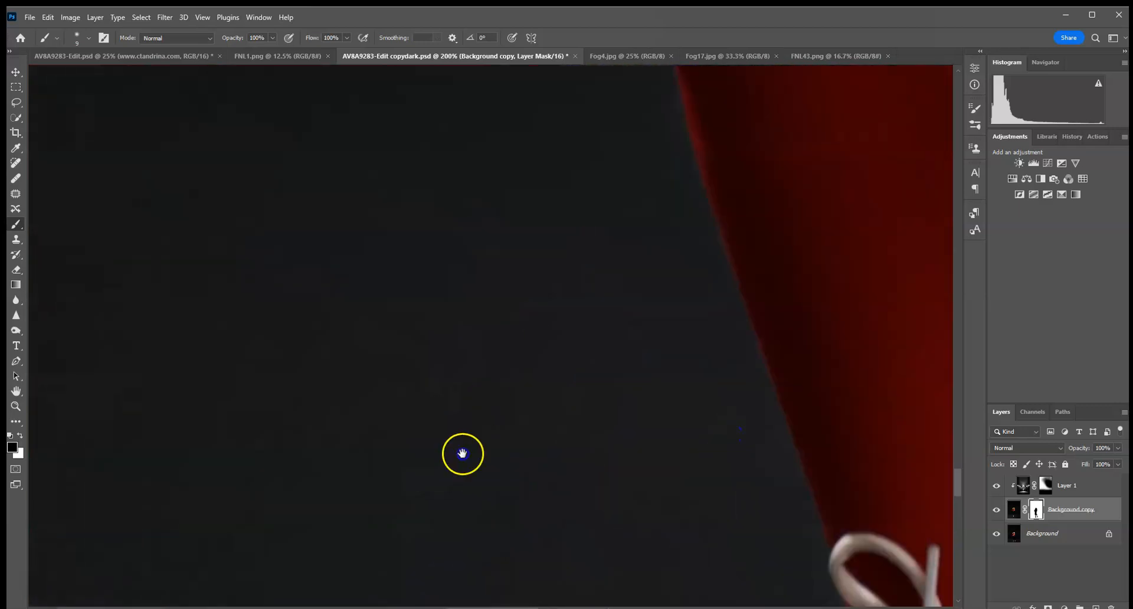
Paint black on the mask up the opposite trouser edge to the hip beneath the resting hand
drag(590, 201, 517, 429)
drag(477, 195, 488, 458)
drag(461, 177, 472, 313)
drag(466, 206, 493, 425)
drag(432, 212, 448, 406)
drag(427, 206, 455, 404)
drag(298, 306, 301, 316)
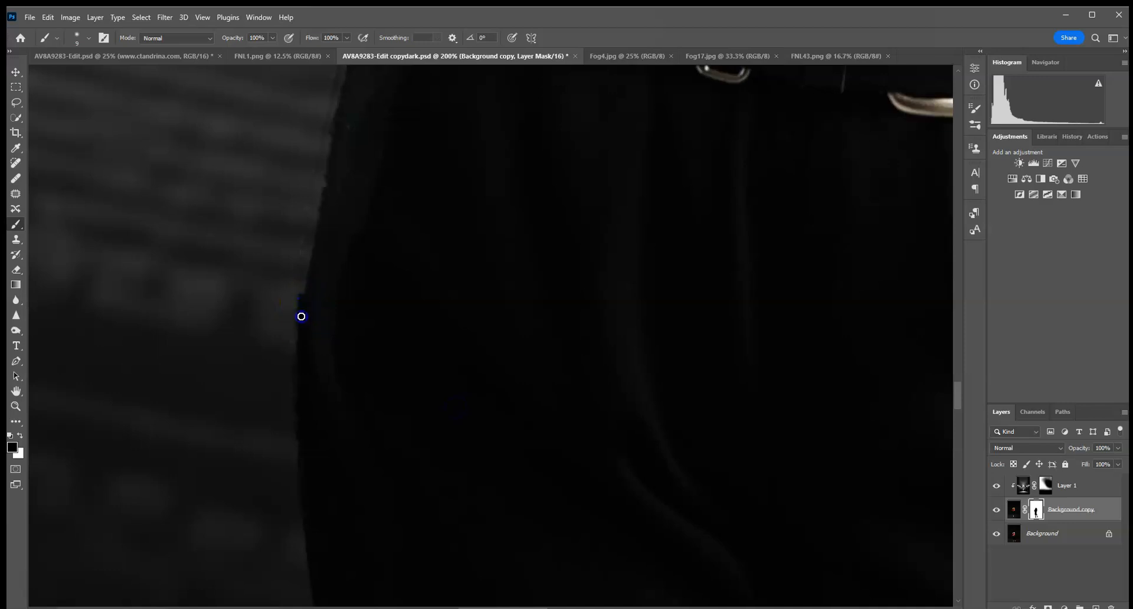
drag(304, 233, 290, 336)
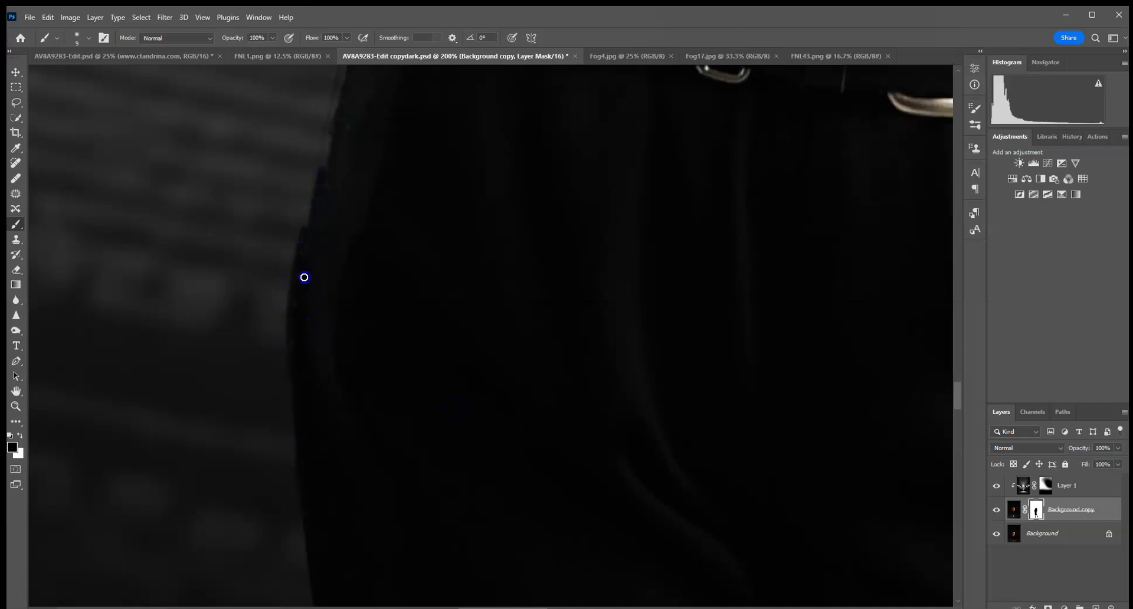
drag(339, 116, 346, 336)
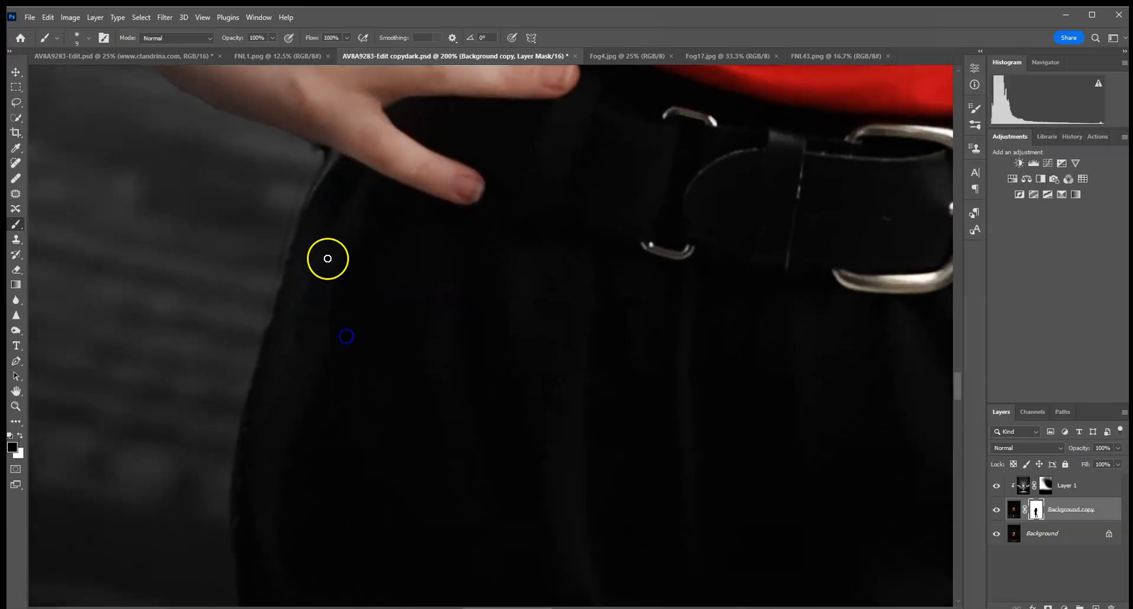
drag(322, 143, 264, 350)
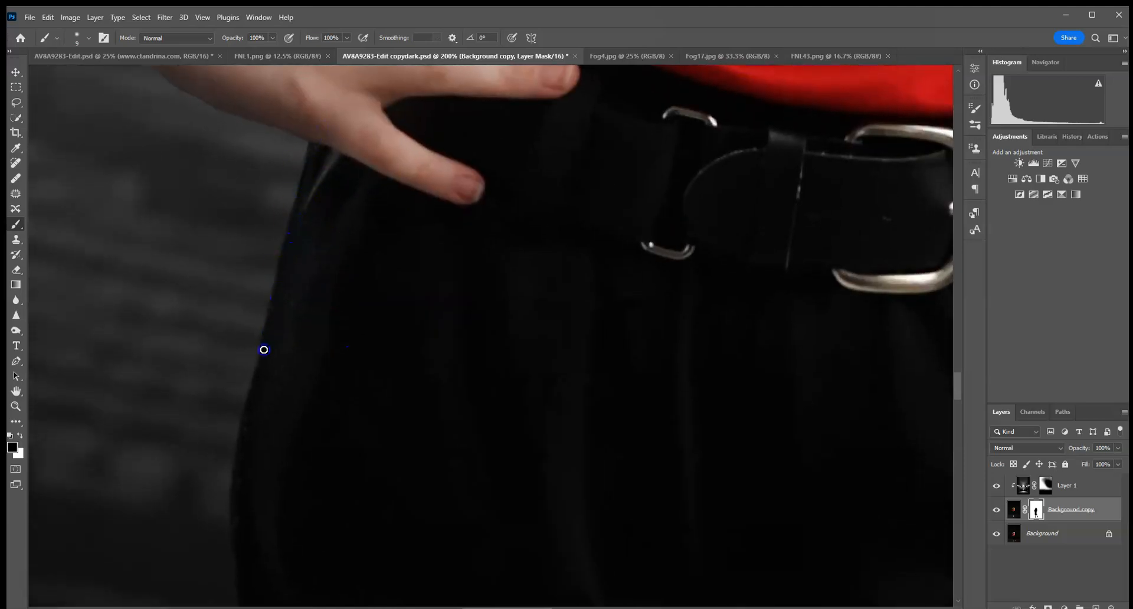
Touch up the mask with black along the hip, the underside of the resting hand and the outer forearm edge
drag(327, 152, 354, 329)
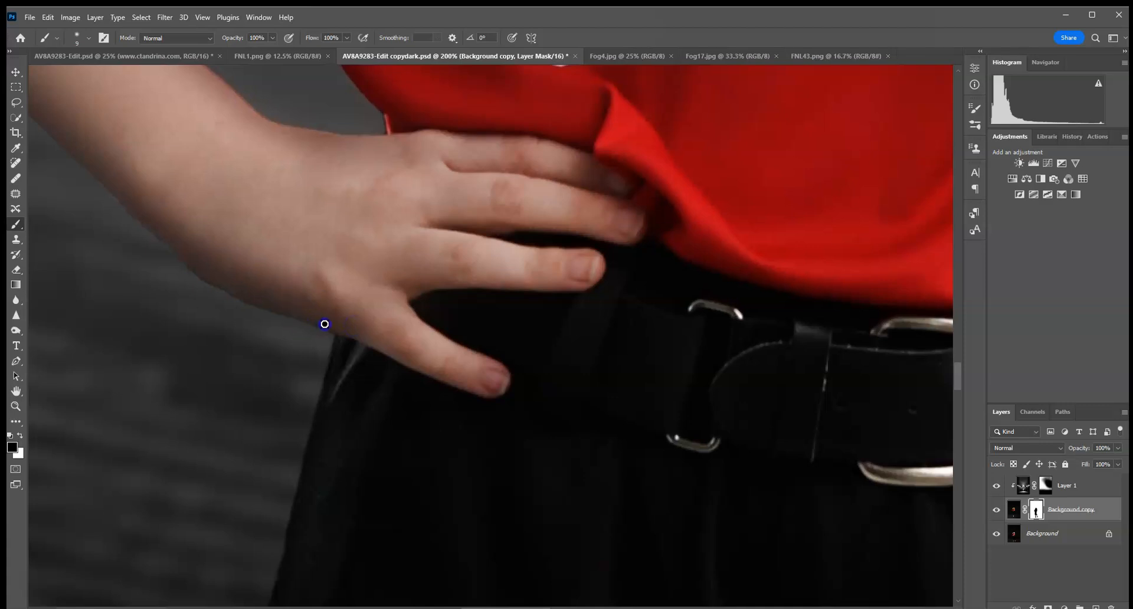
click(21, 435)
click(21, 435)
drag(126, 329, 288, 409)
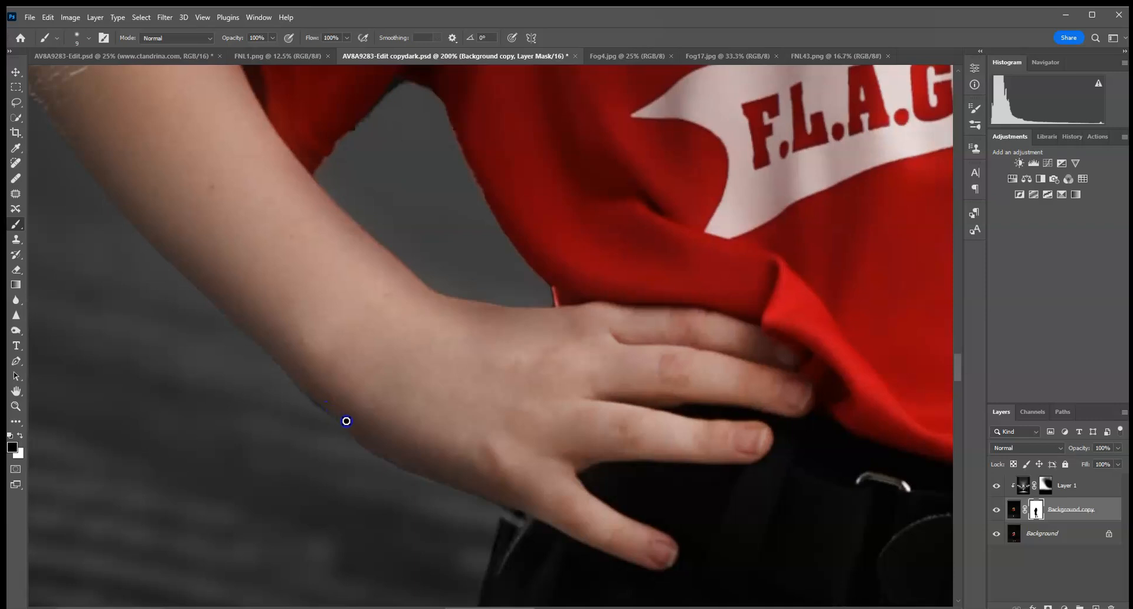
click(20, 435)
click(20, 435)
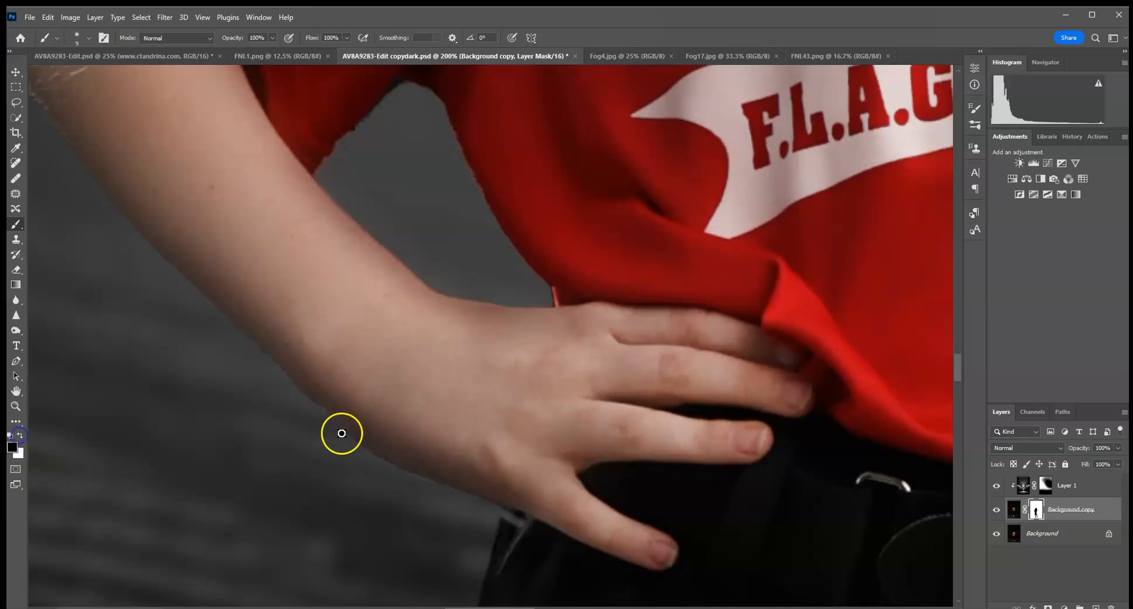
Refine the mask in the gap between arm and shirt, painting black and then white along the sleeve's underside
drag(316, 195, 473, 363)
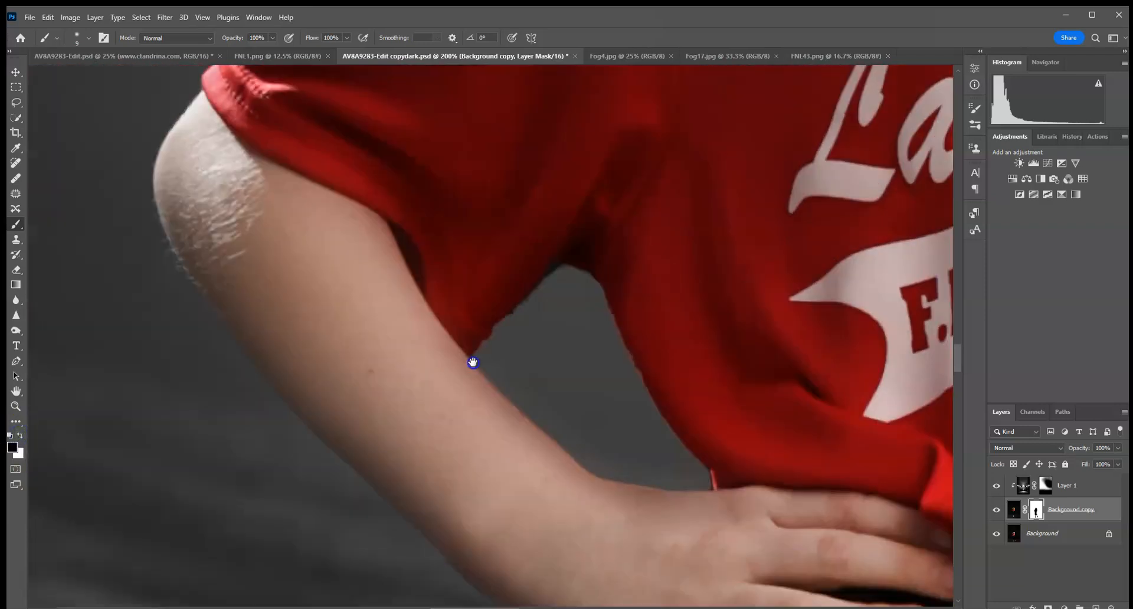
drag(535, 316, 285, 325)
click(304, 281)
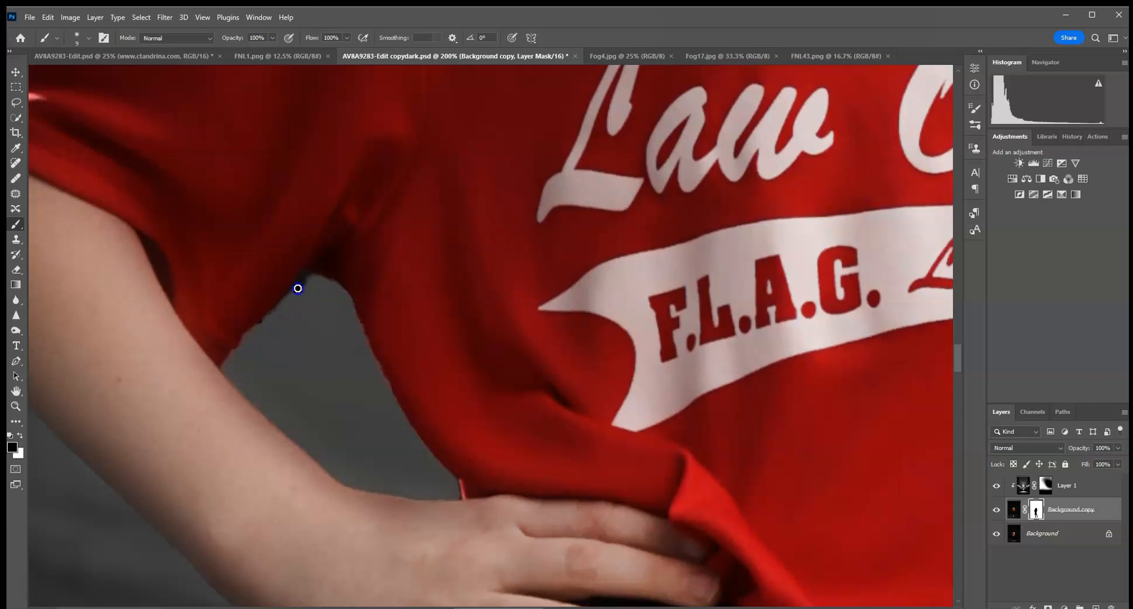
click(20, 435)
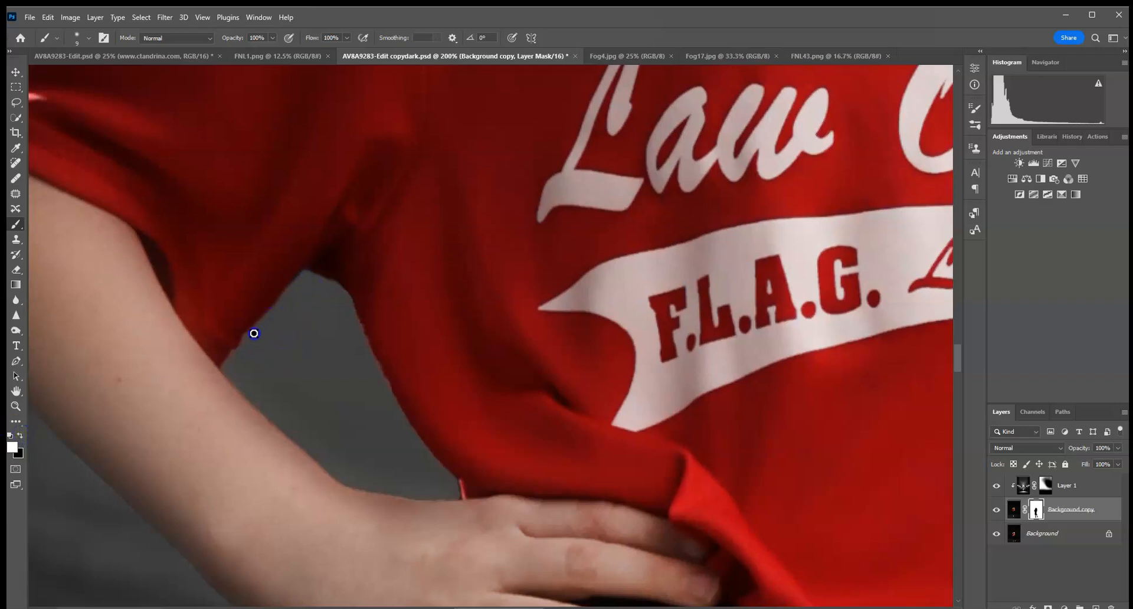
mouse_move(314, 249)
mouse_down()
mouse_move(392, 377)
mouse_move(358, 181)
mouse_up()
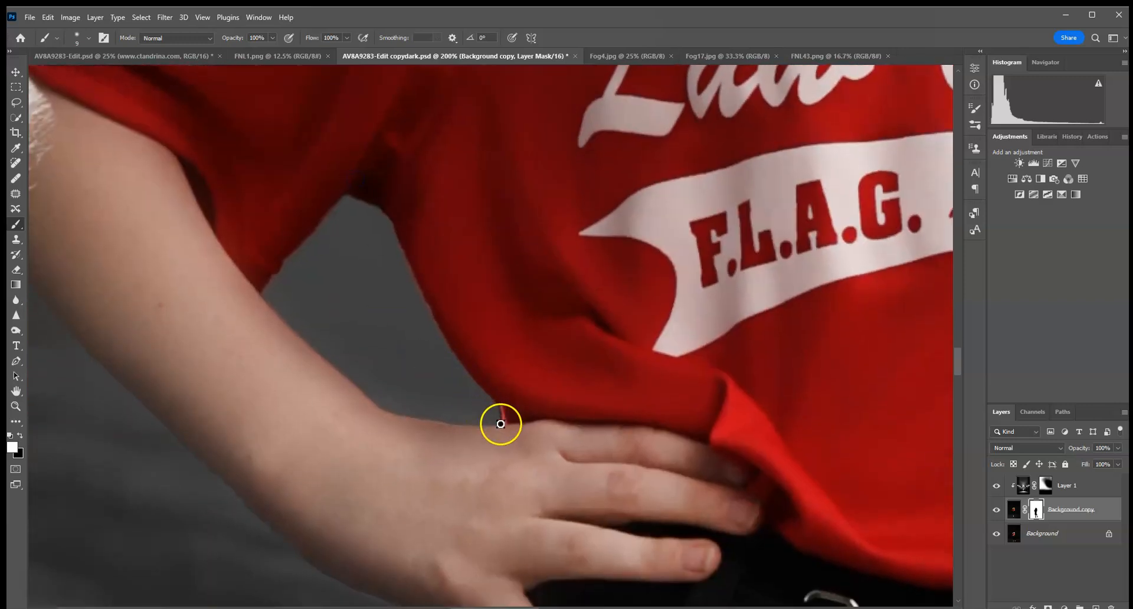
Examine the remaining mask edges around the player, then check the composite as a whole
drag(393, 291, 540, 579)
drag(504, 209, 349, 578)
drag(452, 355, 291, 475)
drag(390, 264, 319, 472)
drag(465, 263, 218, 490)
drag(198, 413, 197, 83)
drag(295, 573, 294, 365)
key(ctrl+0)
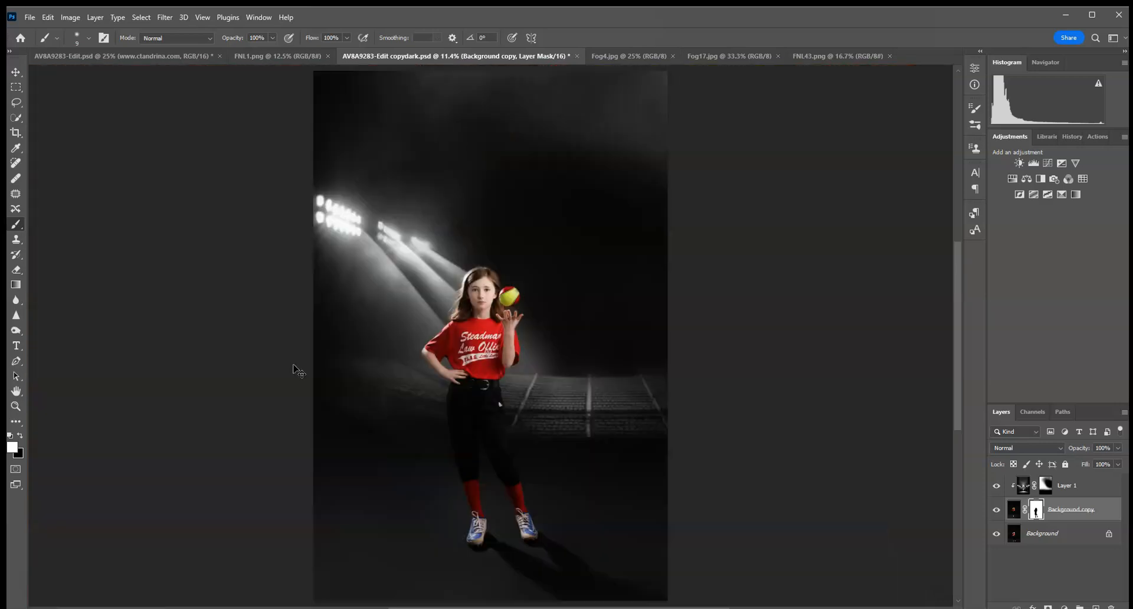
key(ctrl+minus)
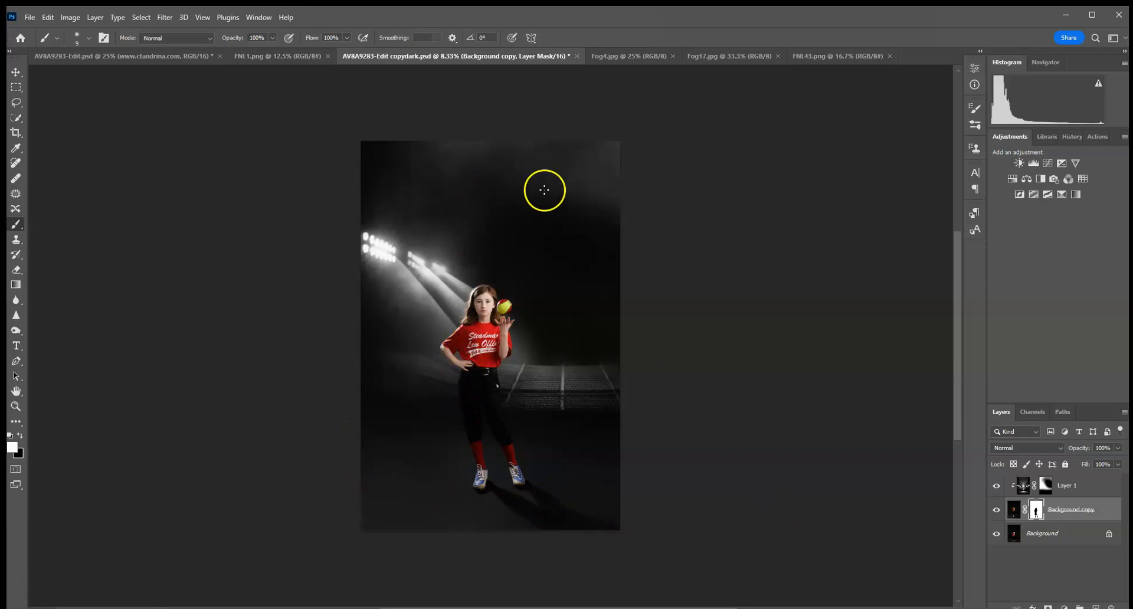
Flatten the image, duplicate the Background layer and darken the floor around the player with the Burn tool on the Shadows range
right_click(1017, 534)
click(1059, 507)
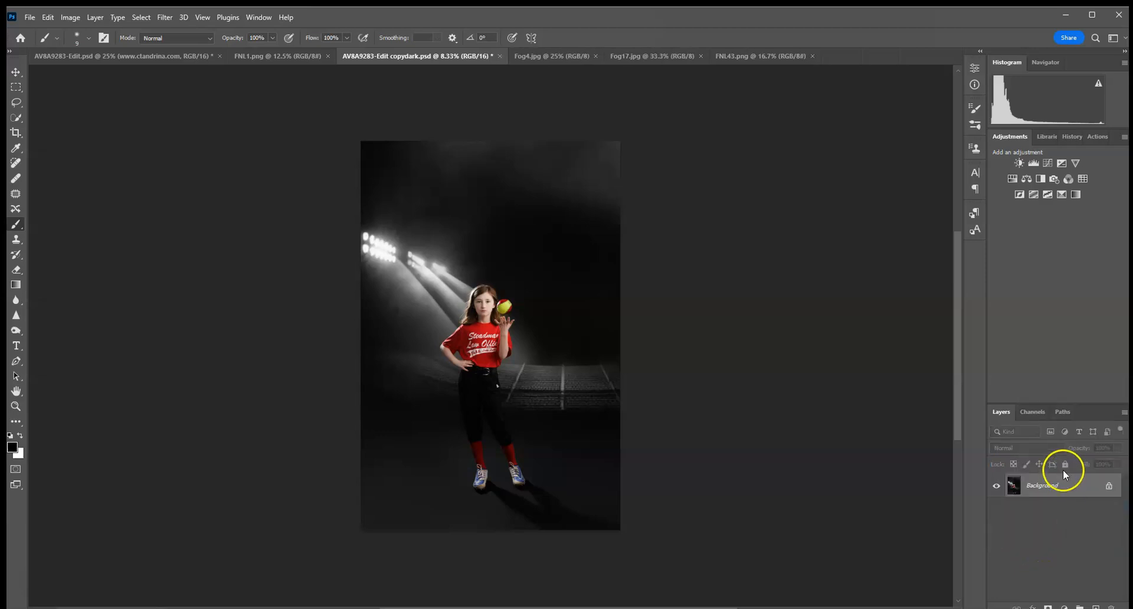
drag(1092, 501, 1096, 606)
click(16, 331)
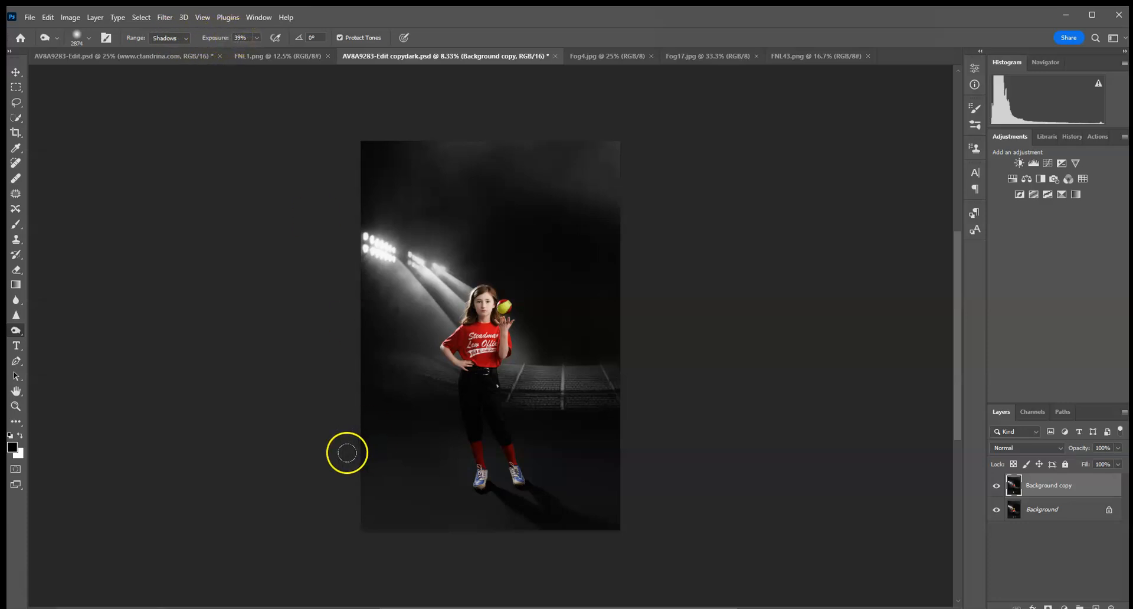
mouse_move(336, 480)
mouse_down()
mouse_move(711, 521)
mouse_move(238, 541)
mouse_up()
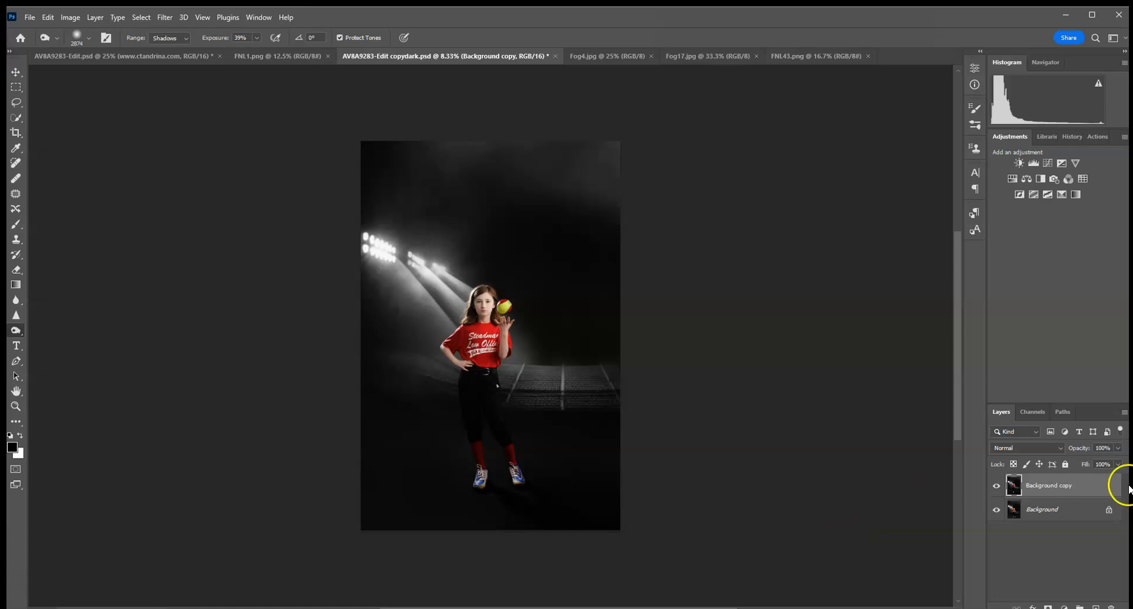
Reduce the burned Background copy's opacity to 77% and flatten the image
click(1118, 448)
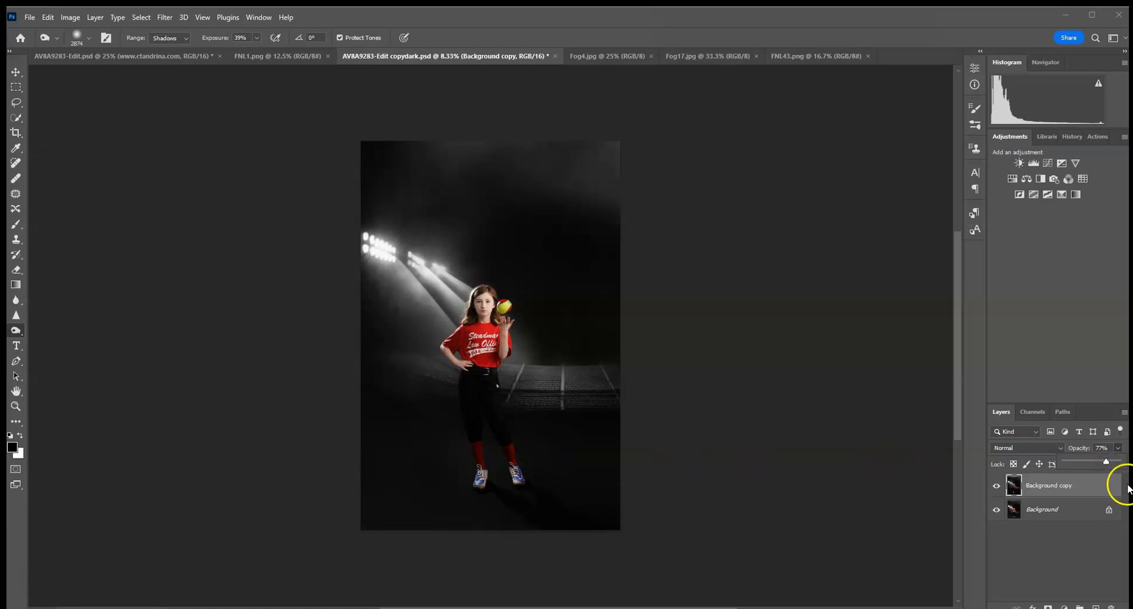
right_click(1064, 512)
click(1042, 475)
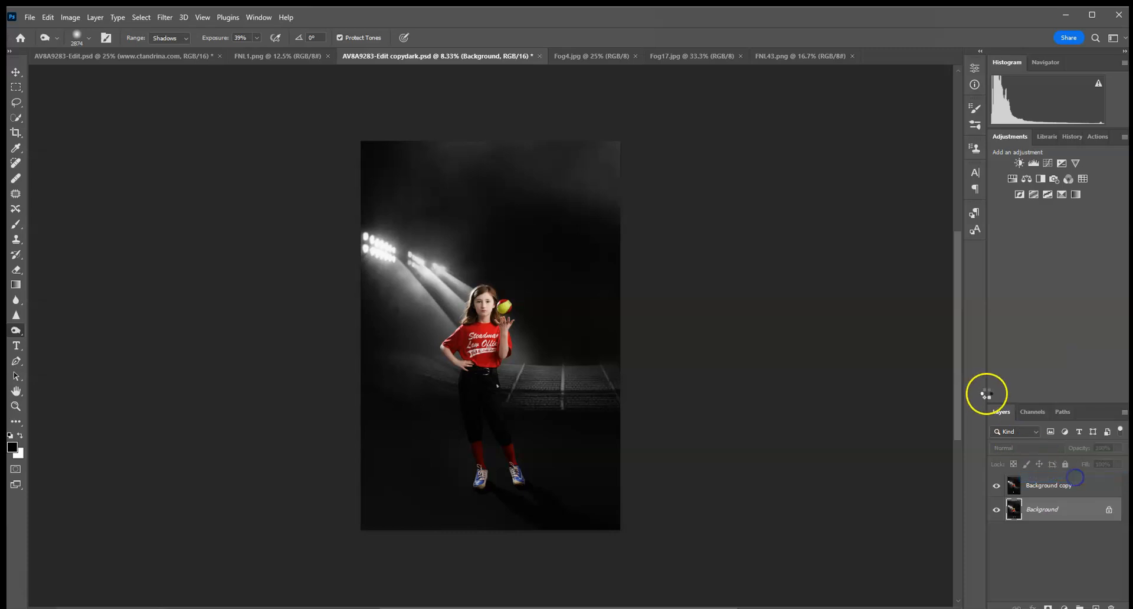
Copy the entire Fog4.jpg image and paste it as a new layer into AV8A9283-Edit copydark.psd
click(530, 56)
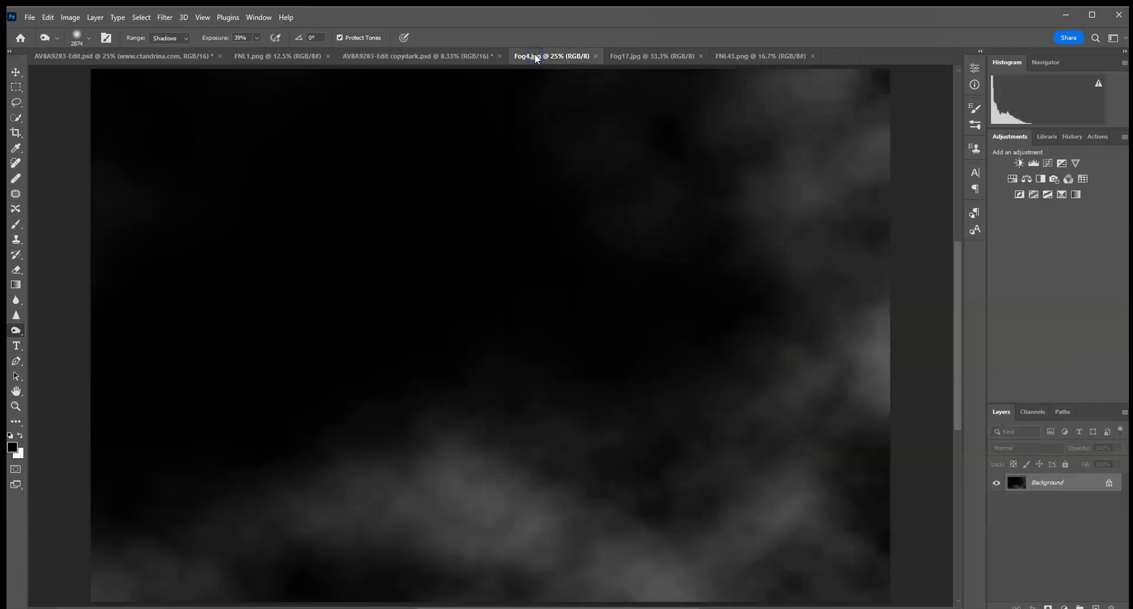
click(141, 17)
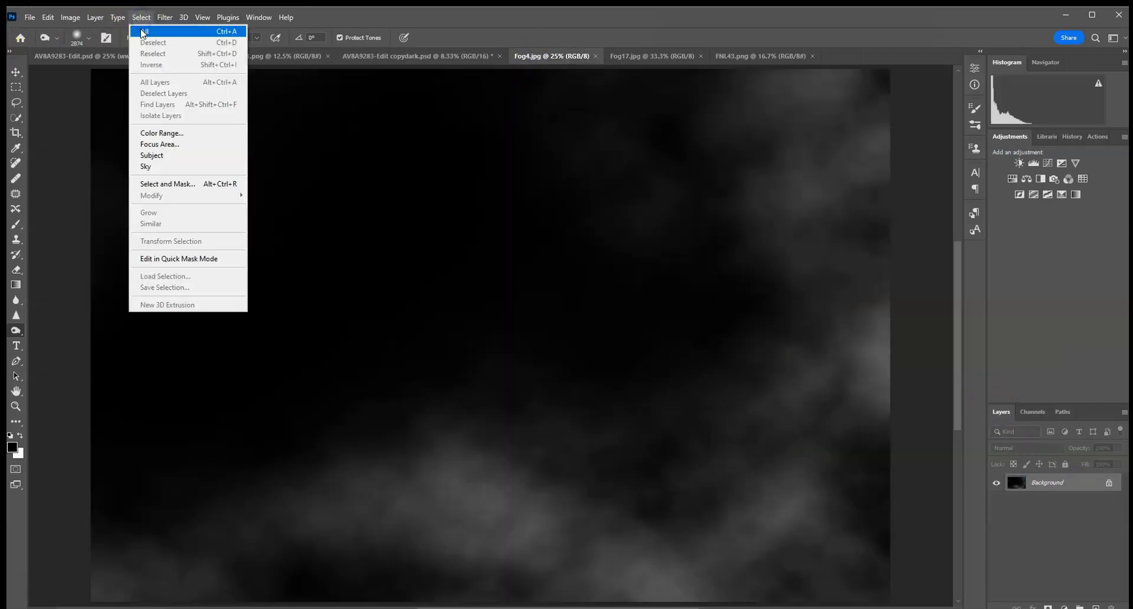
click(143, 31)
click(48, 17)
click(63, 99)
click(273, 56)
click(378, 55)
click(47, 17)
click(59, 121)
Enlarge the fog layer, flip it vertically and rotate it about 89° so it covers the whole portrait canvas
click(16, 71)
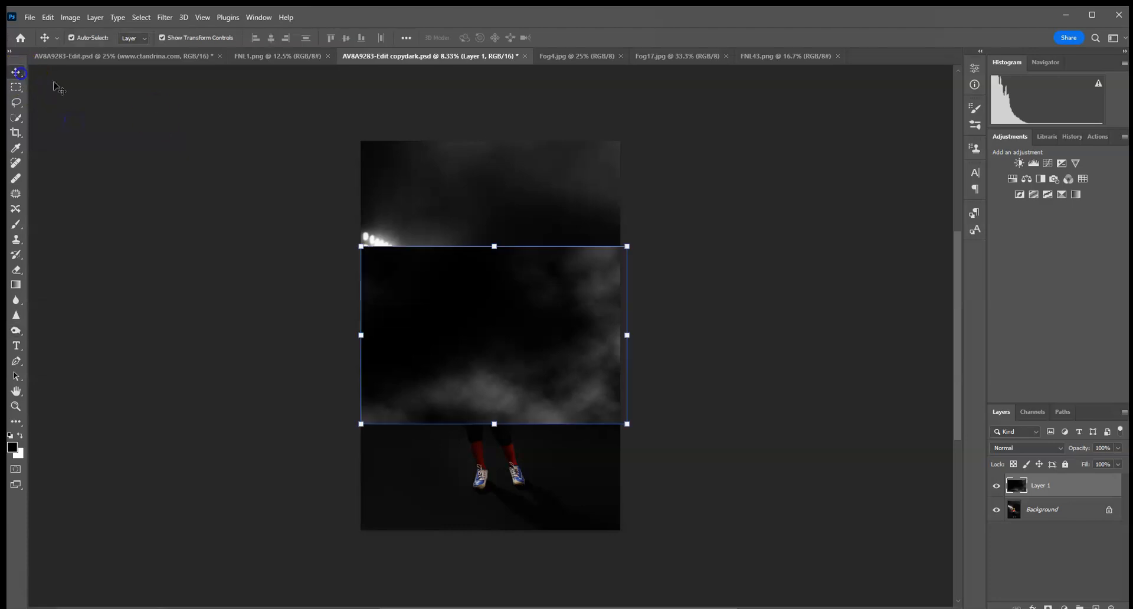
drag(629, 246, 652, 214)
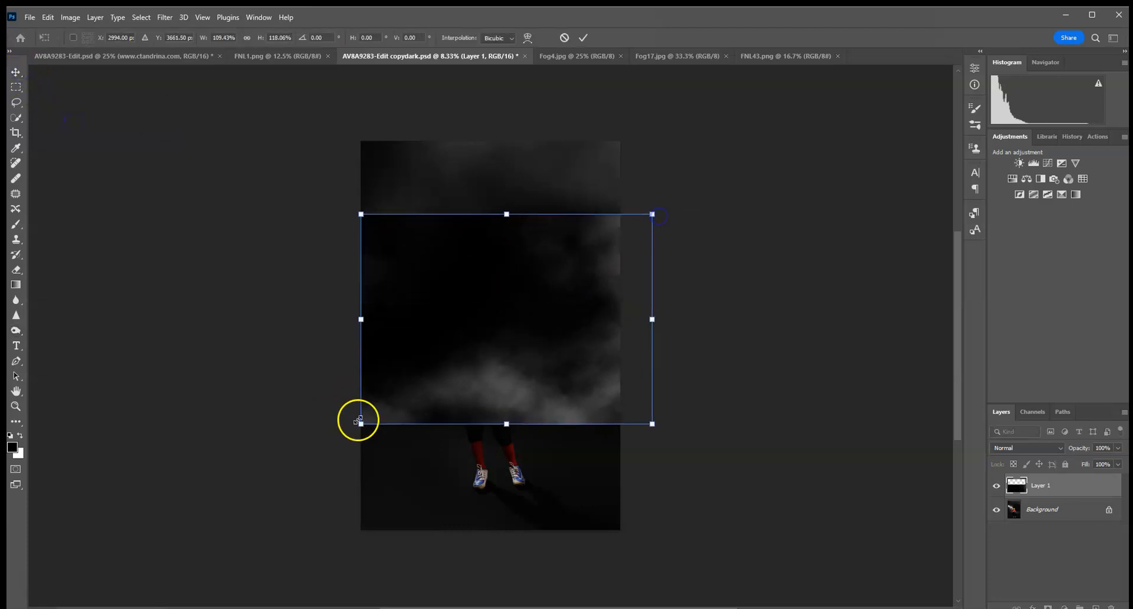
drag(359, 419, 352, 397)
drag(503, 397, 506, 127)
drag(652, 213, 527, 560)
drag(569, 239, 494, 306)
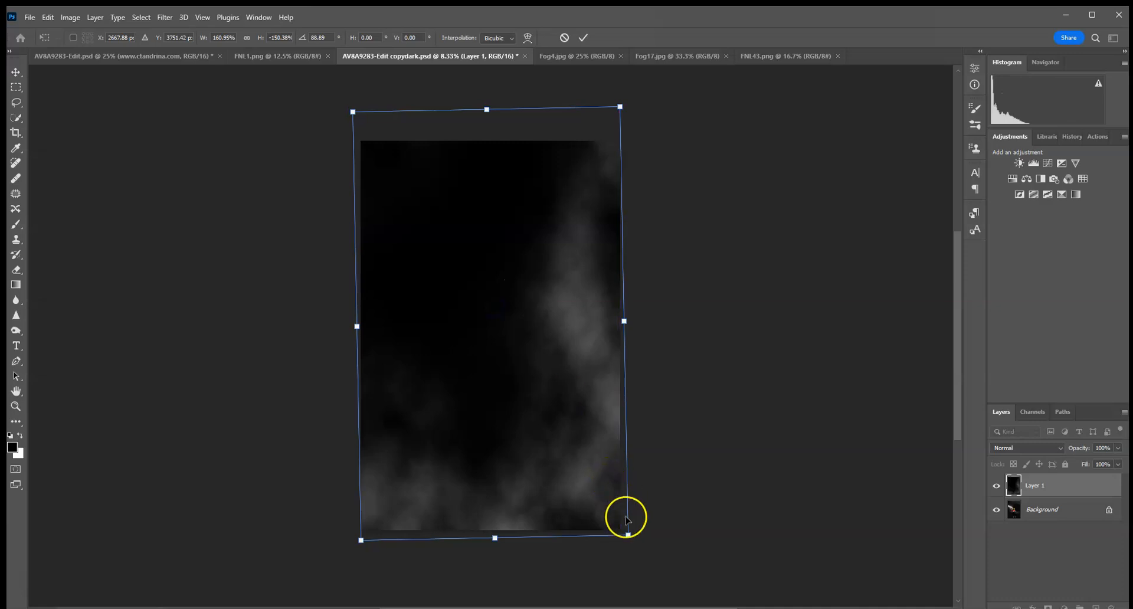
drag(360, 542, 331, 546)
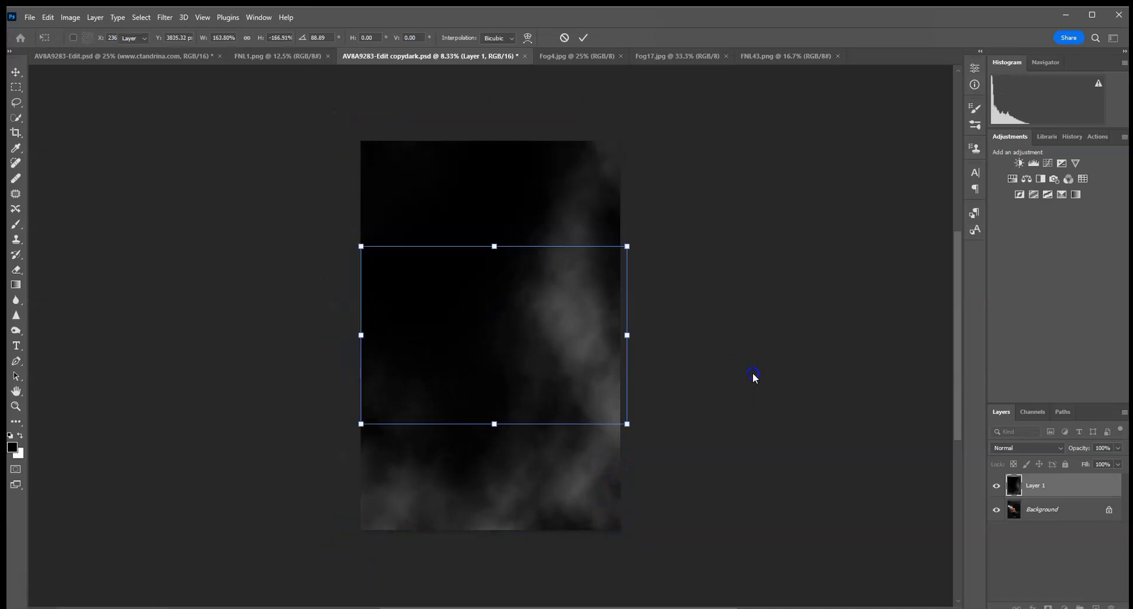
Rotate the fog layer about another 1.7°, shift it slightly sideways and apply the transform
click(627, 328)
drag(675, 288, 677, 291)
drag(530, 326, 543, 329)
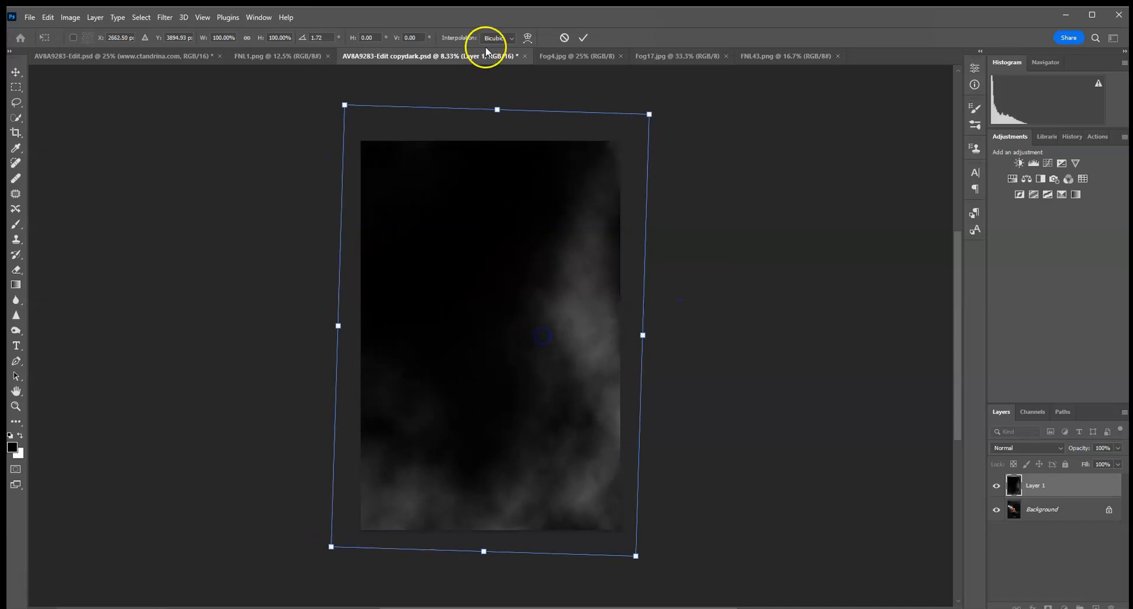
click(583, 37)
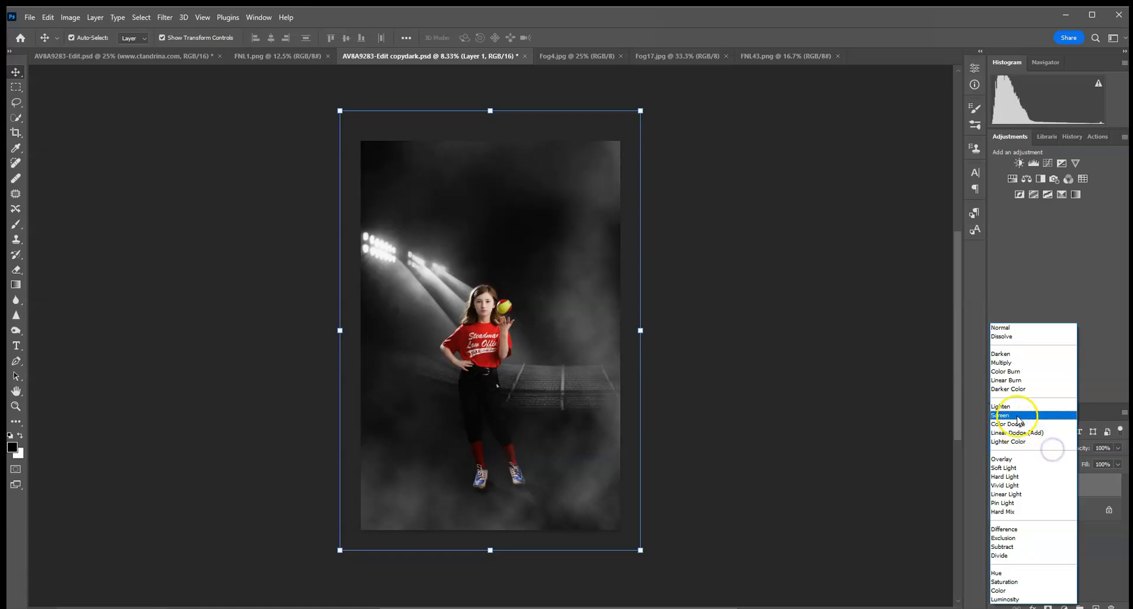
Set the fog layer's blend mode to Screen and add a layer mask to it
click(1016, 415)
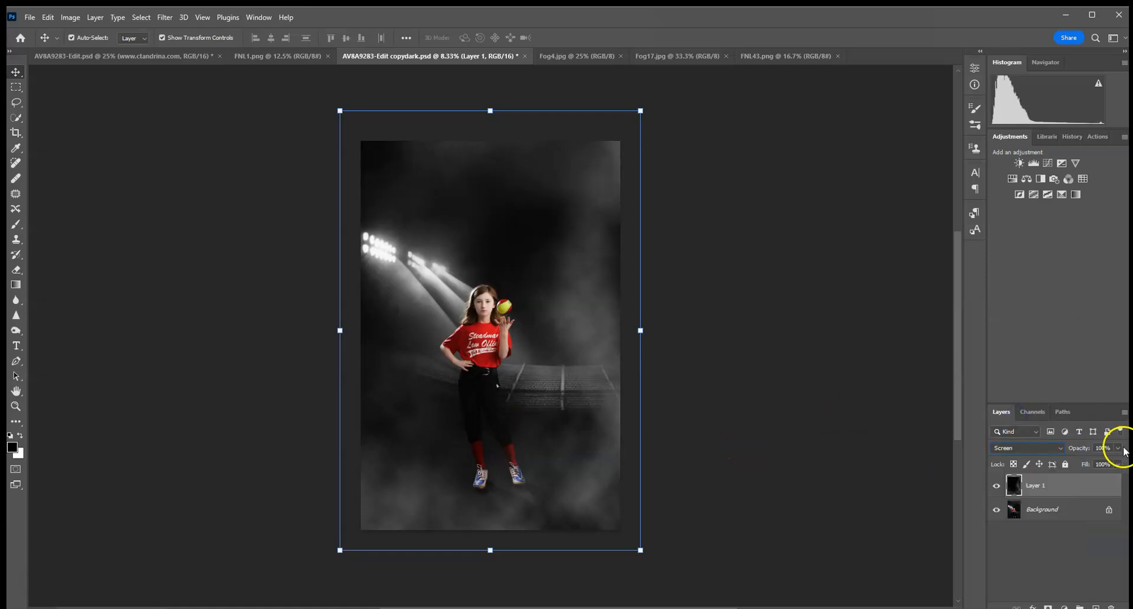
click(1048, 606)
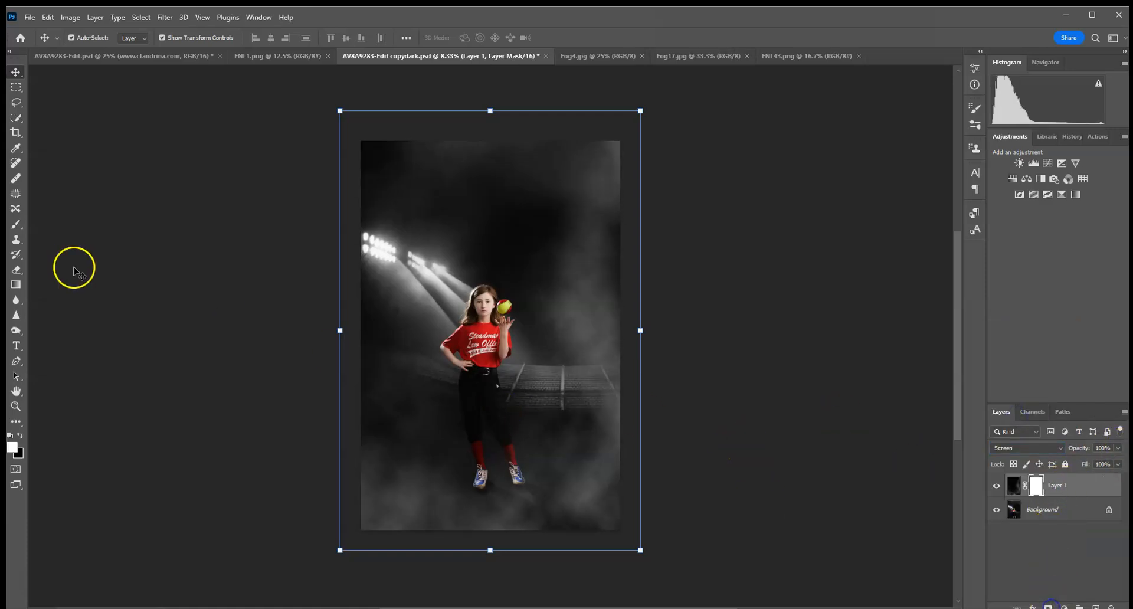
Paint black on the fog mask with a soft round 2165 px brush at 25% opacity, thinning the fog beside and below the player
click(15, 227)
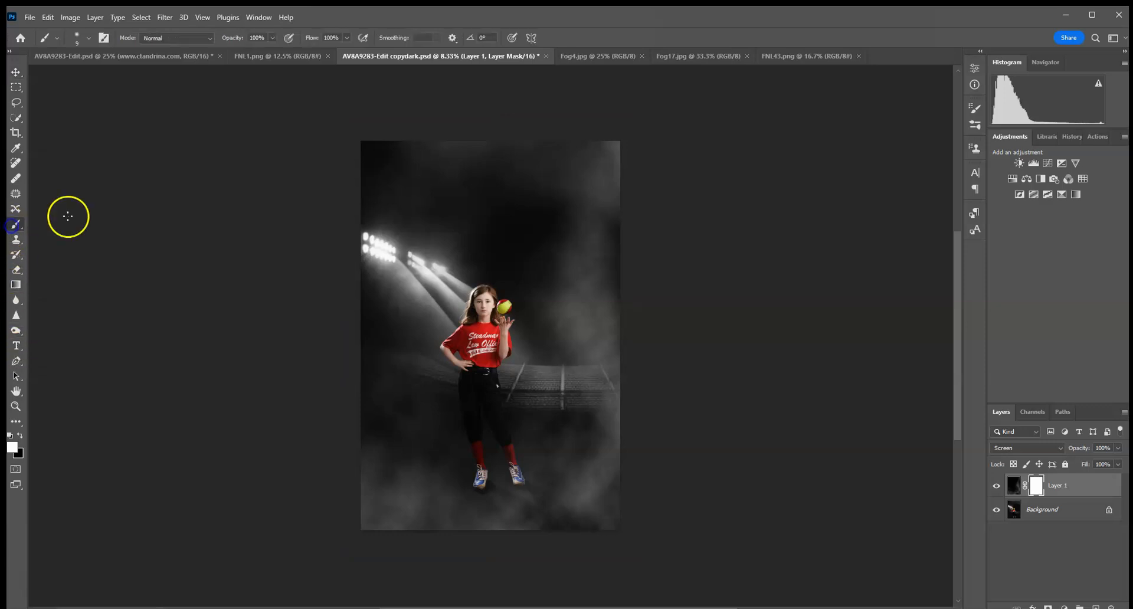
click(20, 436)
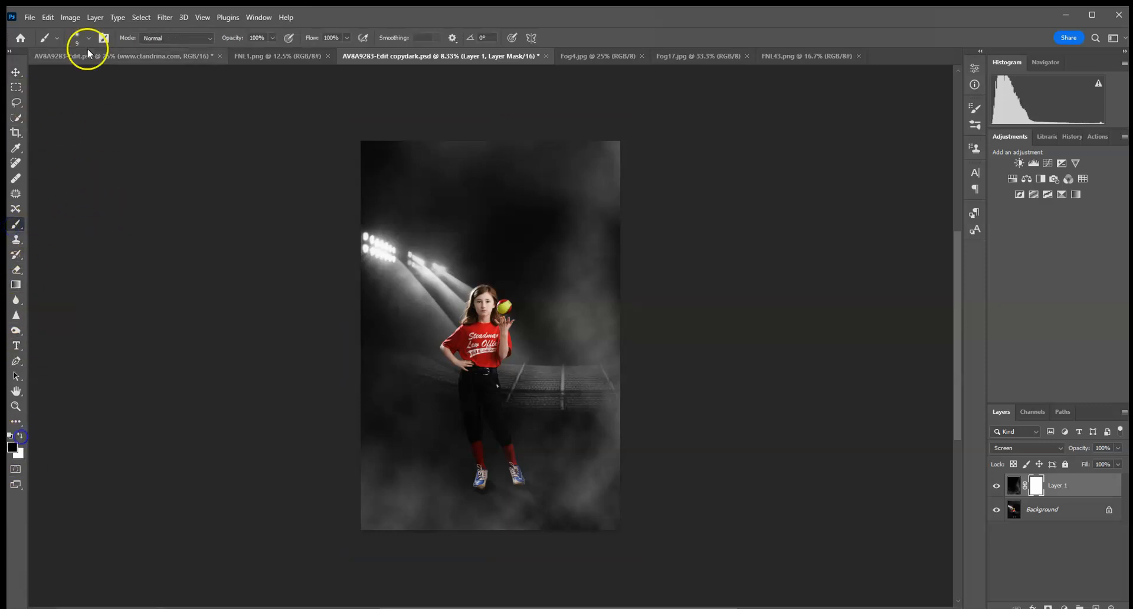
click(89, 38)
click(137, 74)
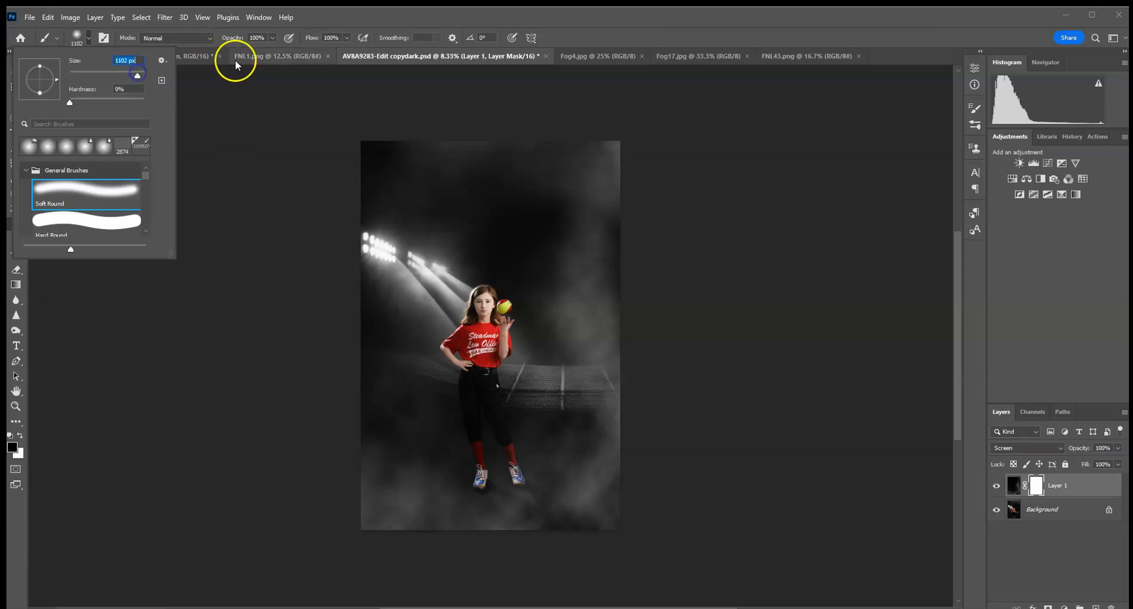
drag(265, 37, 200, 39)
text(25)
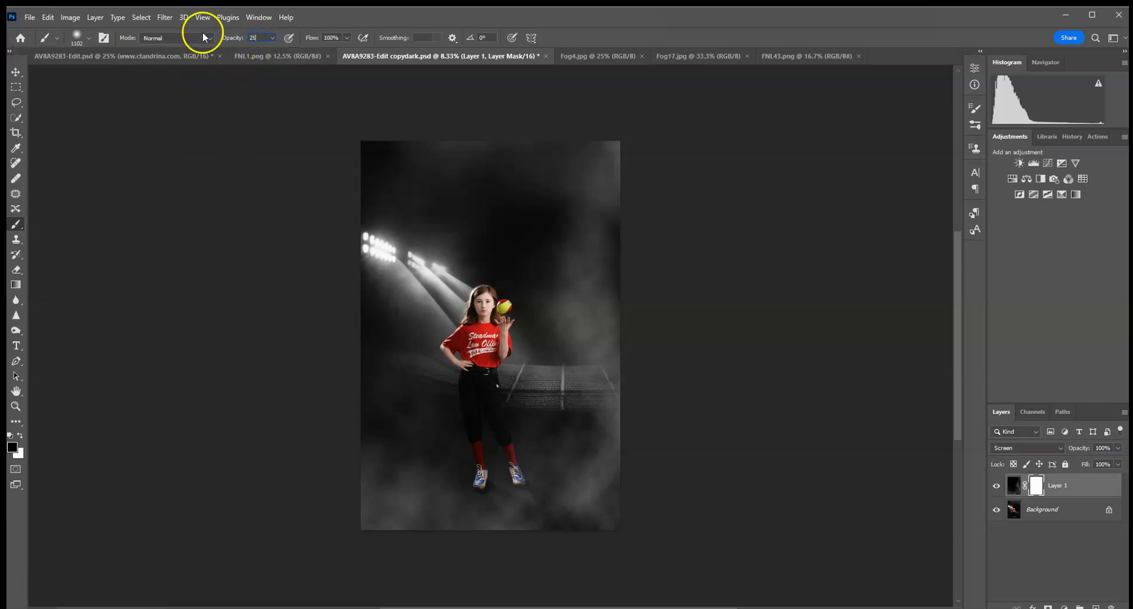
click(90, 38)
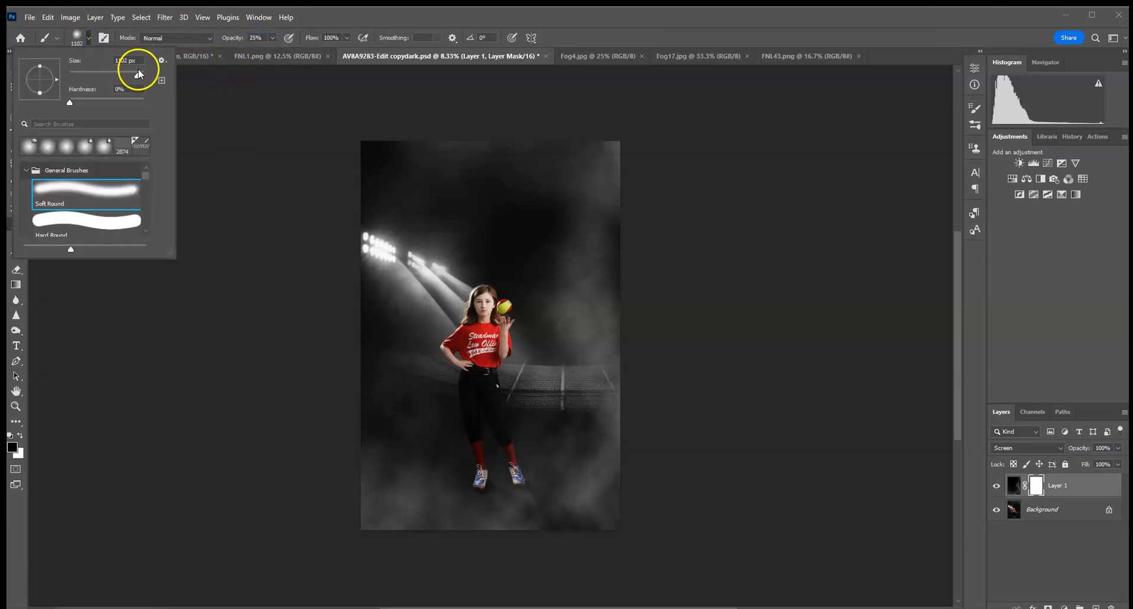
mouse_move(581, 263)
mouse_down()
mouse_move(557, 345)
mouse_move(582, 308)
mouse_up()
click(640, 148)
mouse_move(625, 402)
mouse_down()
mouse_move(562, 462)
mouse_move(528, 539)
mouse_move(562, 562)
mouse_up()
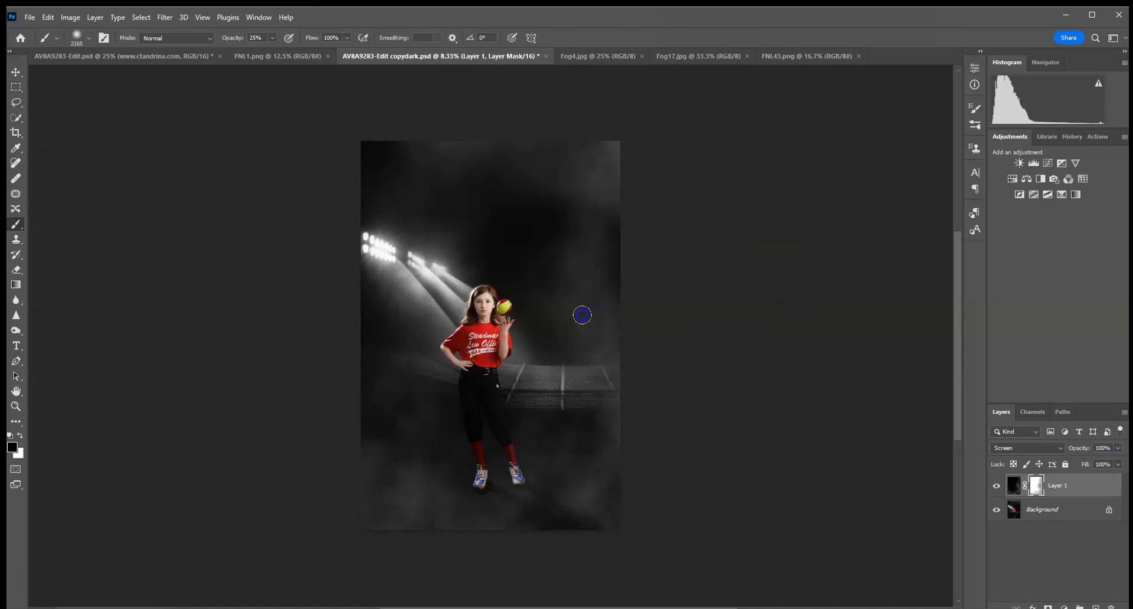
Flatten the fog layer into the image and compare the result with the finished version in AV8A9283-Edit.psd
right_click(1049, 515)
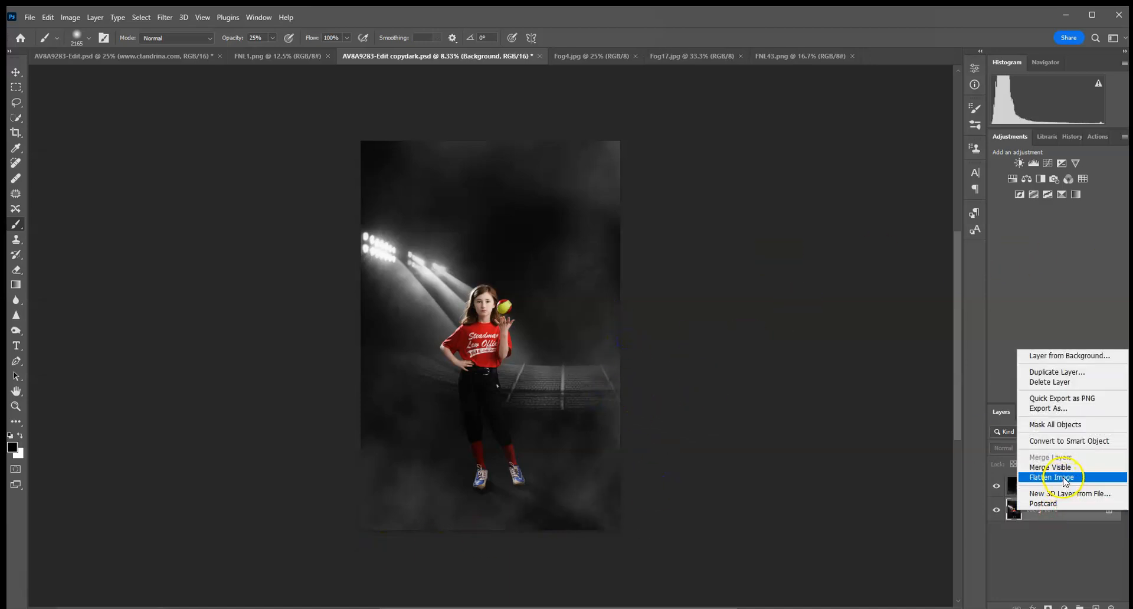
click(1054, 542)
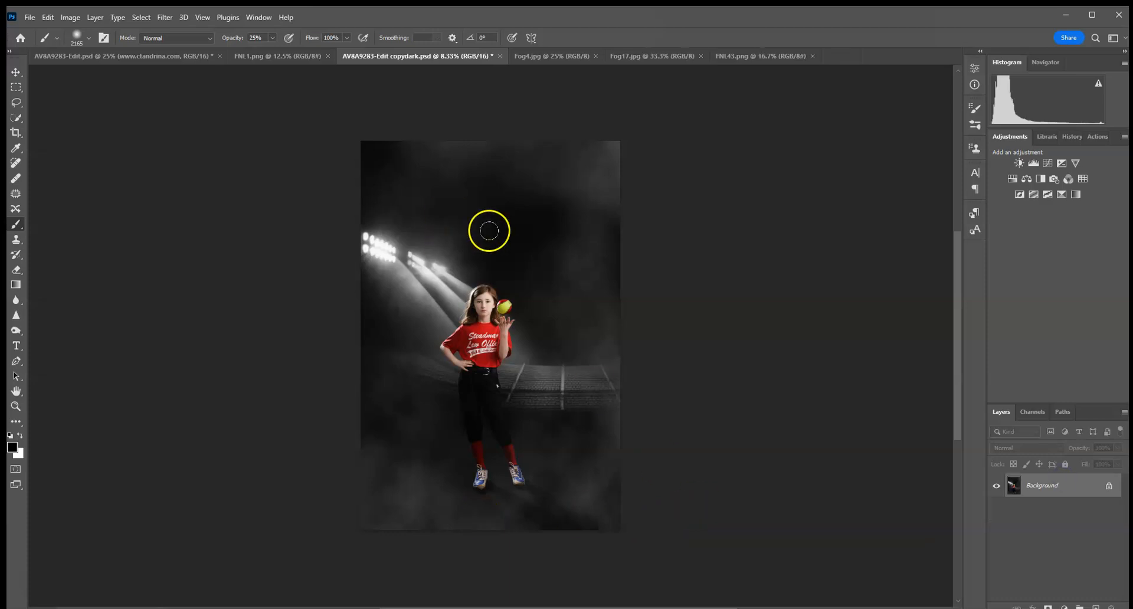
click(81, 54)
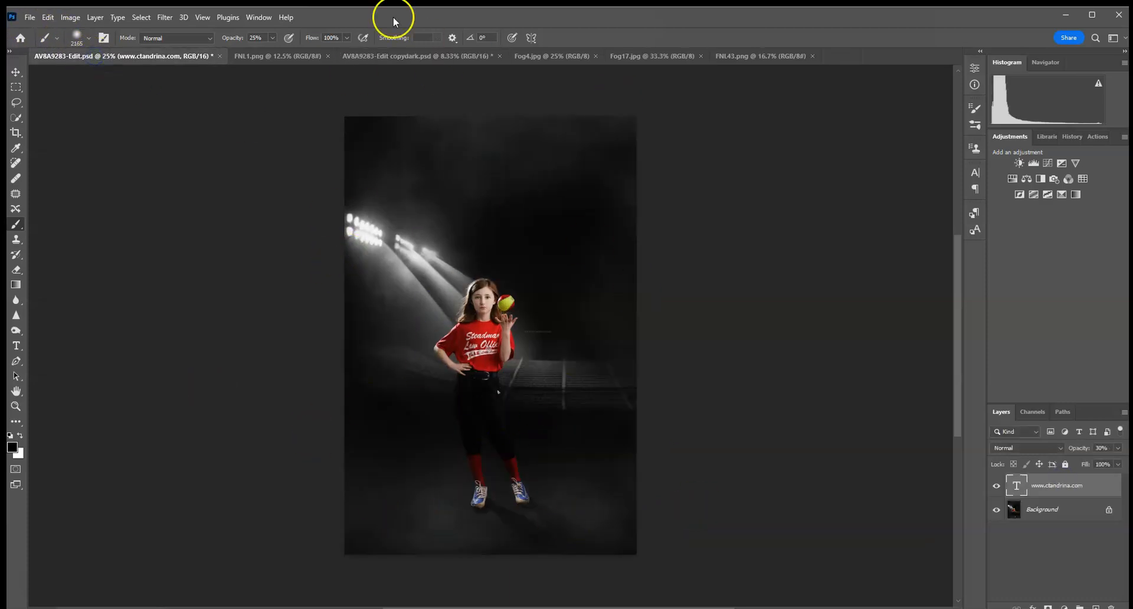
click(386, 56)
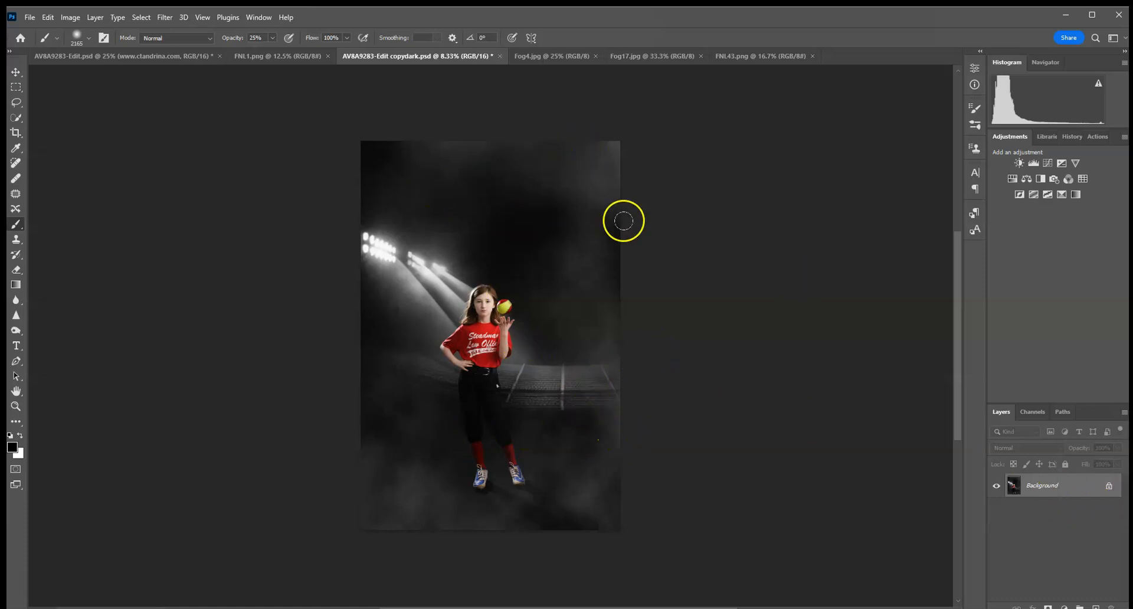
Apply the Camera Raw Filter to the flattened image with contrast +4, clarity +12 and slightly lowered highlights
click(169, 18)
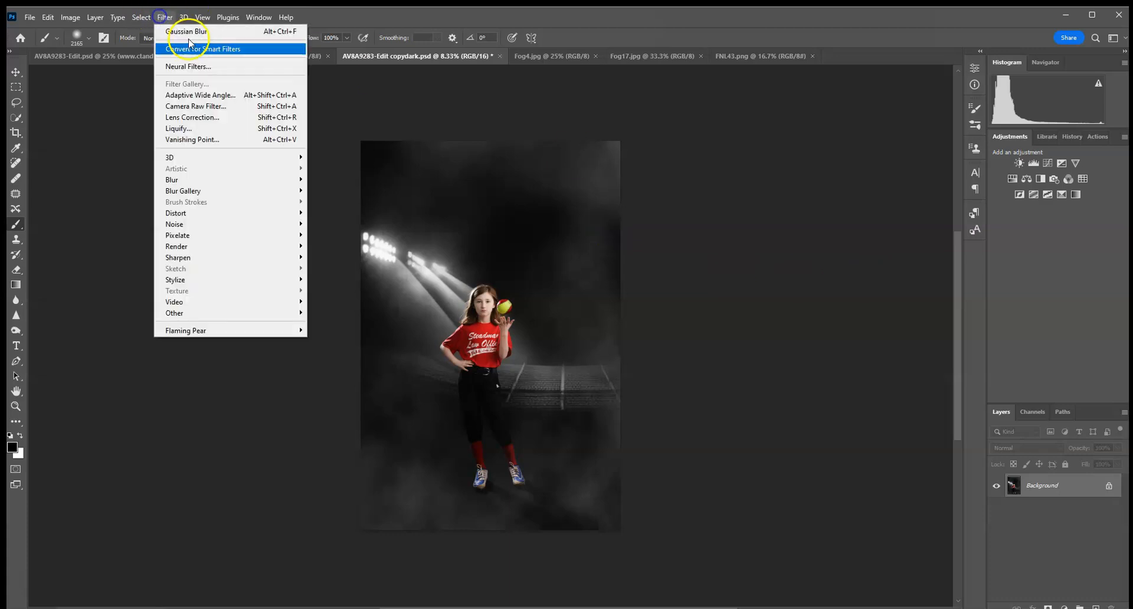
click(204, 107)
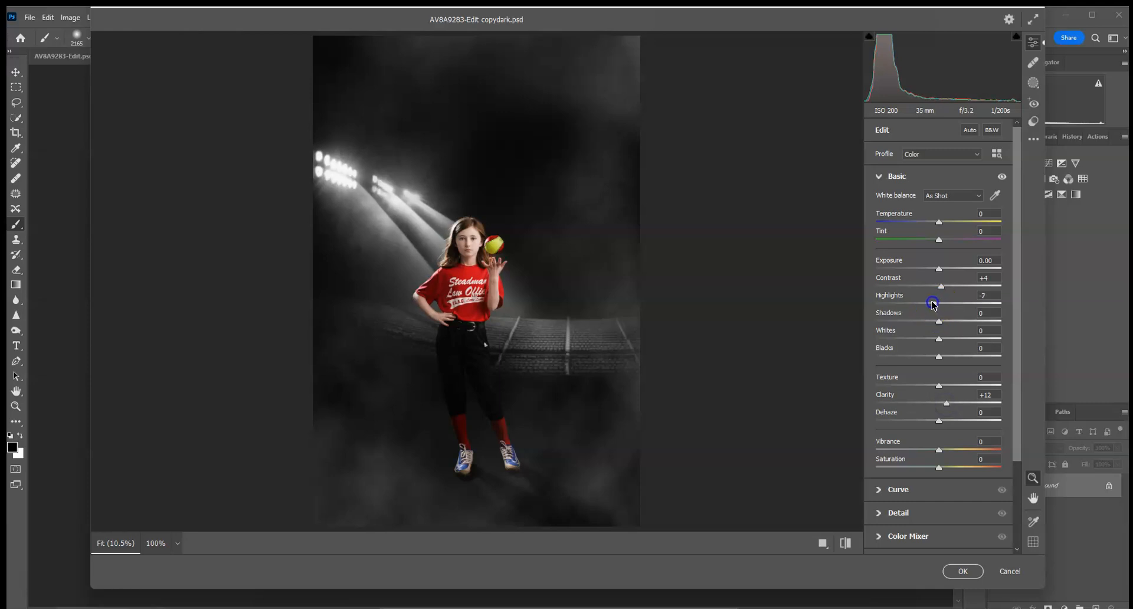
click(952, 574)
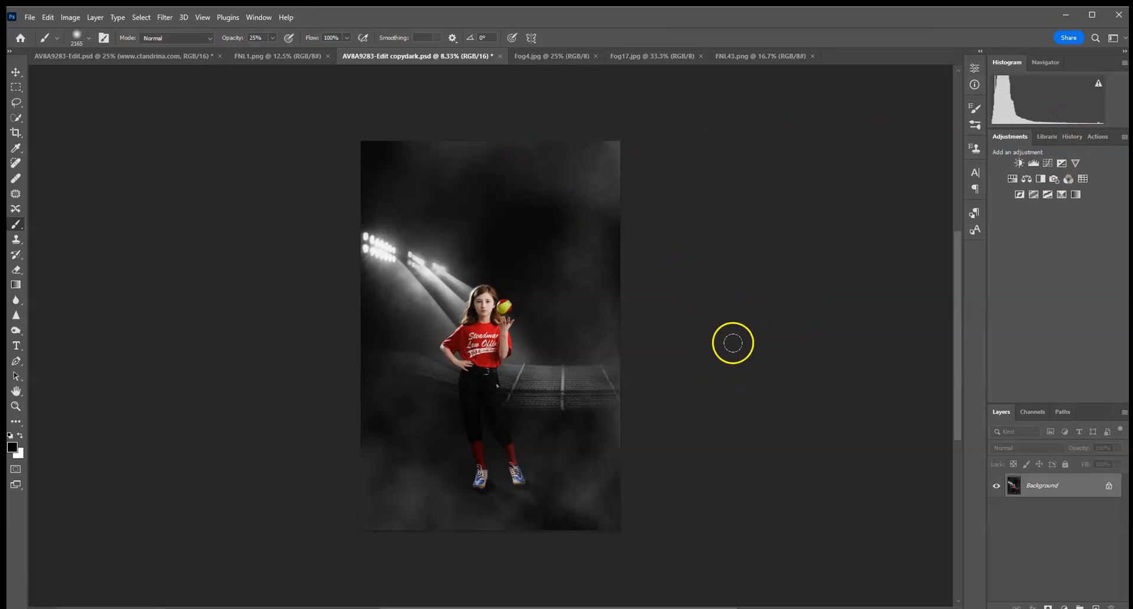
Sharpen both of the player's eyes with the Sharpen tool at 100% strength and a 199 px brush
key(ctrl+plus)
key(ctrl+plus)
key(ctrl+plus)
key(ctrl+plus)
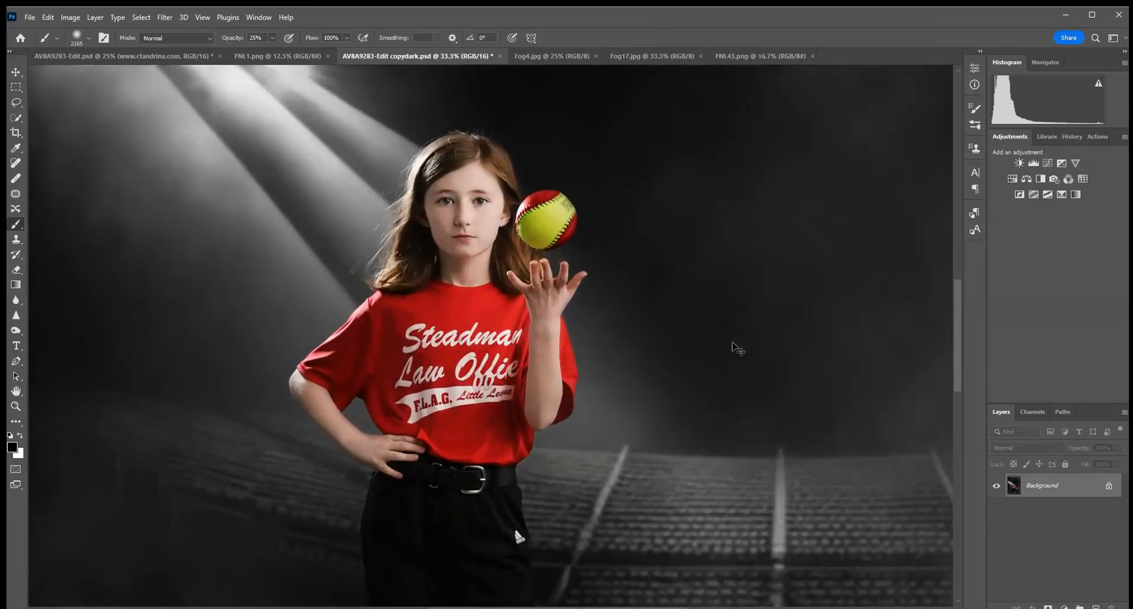
drag(359, 405, 477, 562)
drag(349, 354, 553, 444)
drag(521, 304, 599, 429)
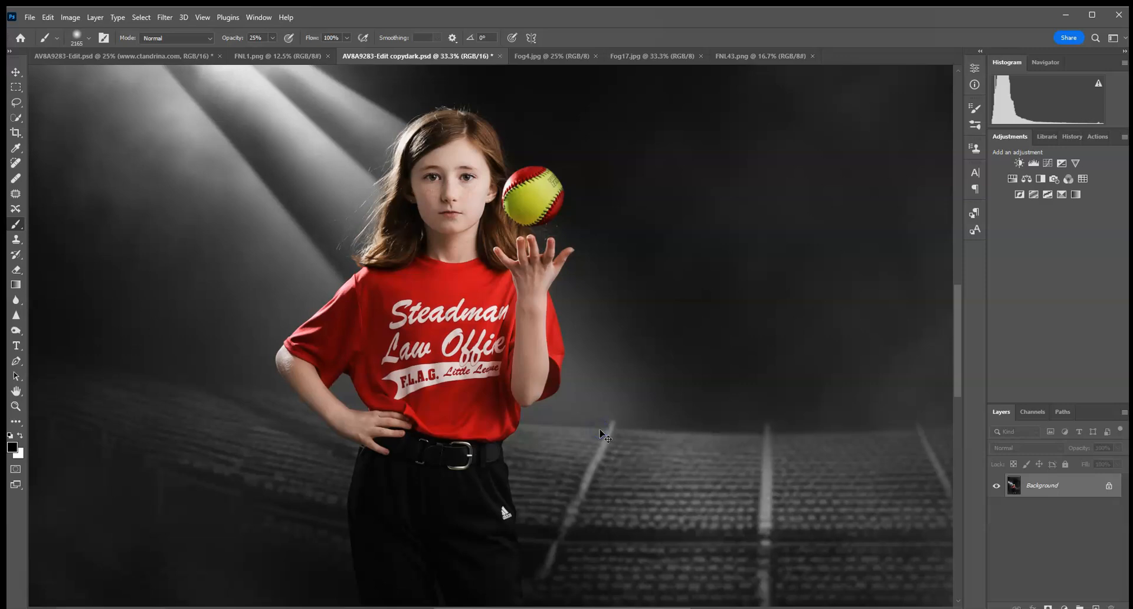
key(ctrl+plus)
drag(288, 232, 337, 373)
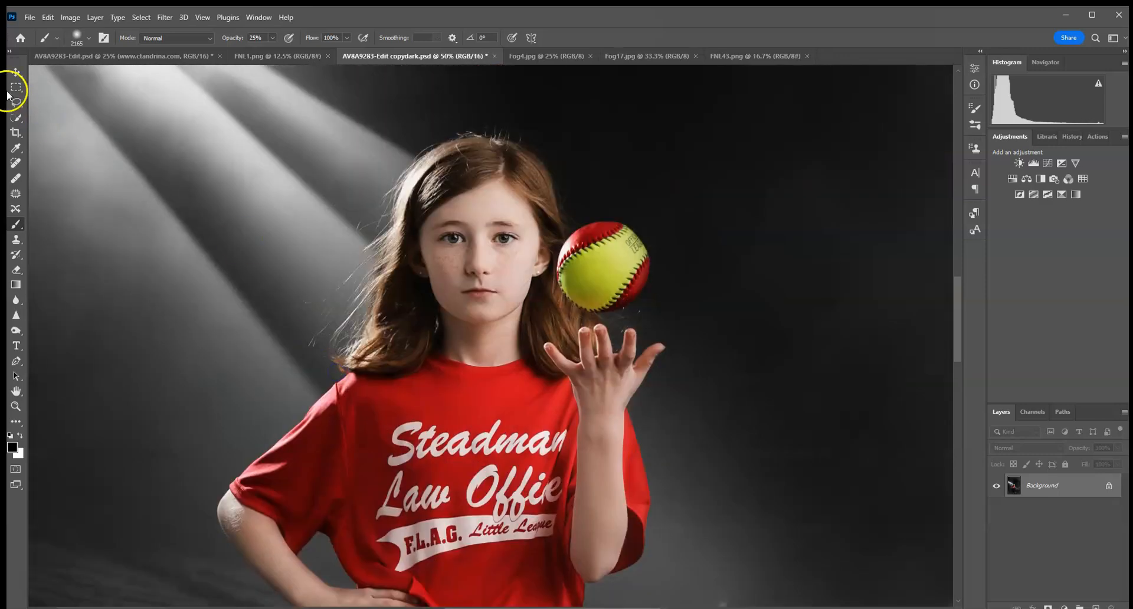
click(16, 317)
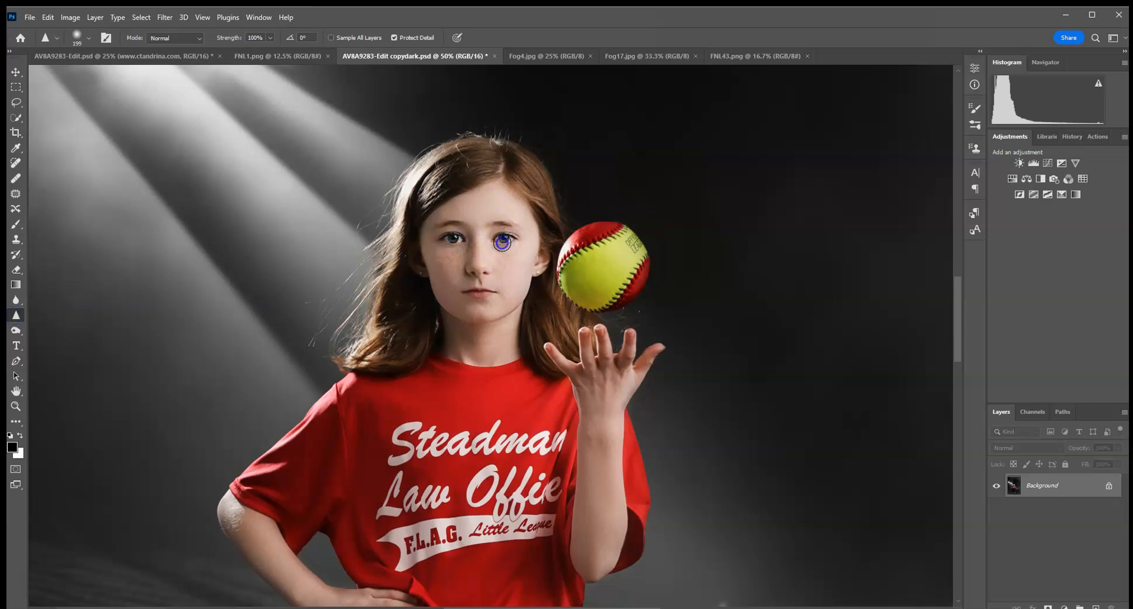
click(454, 242)
click(501, 242)
key(ctrl+0)
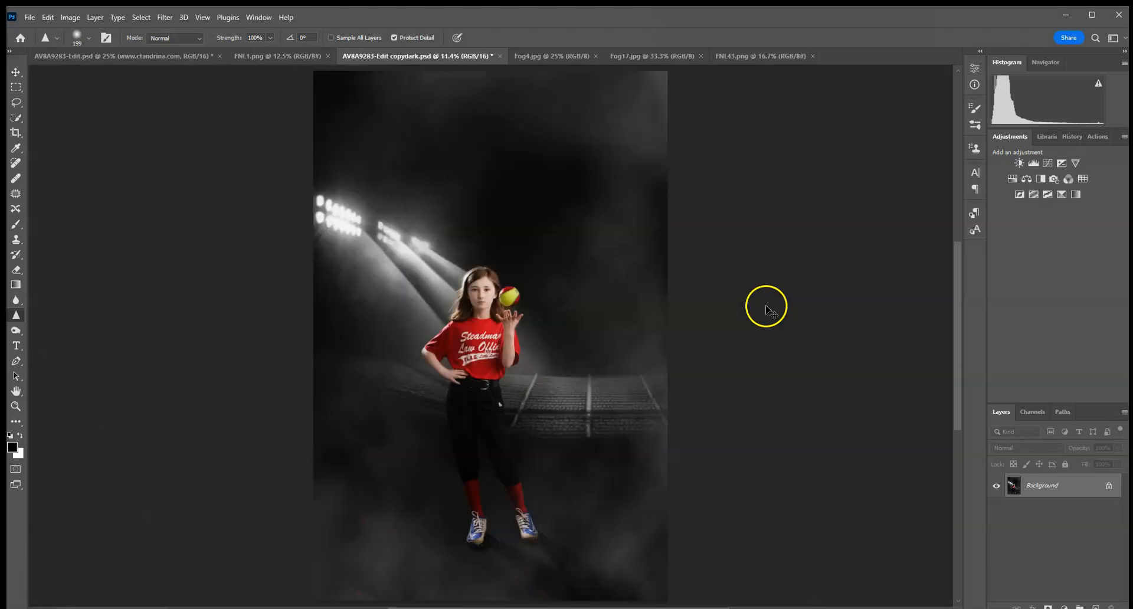
Compare the whole image with the finished version in AV8A9283-Edit.psd
key(ctrl+minus)
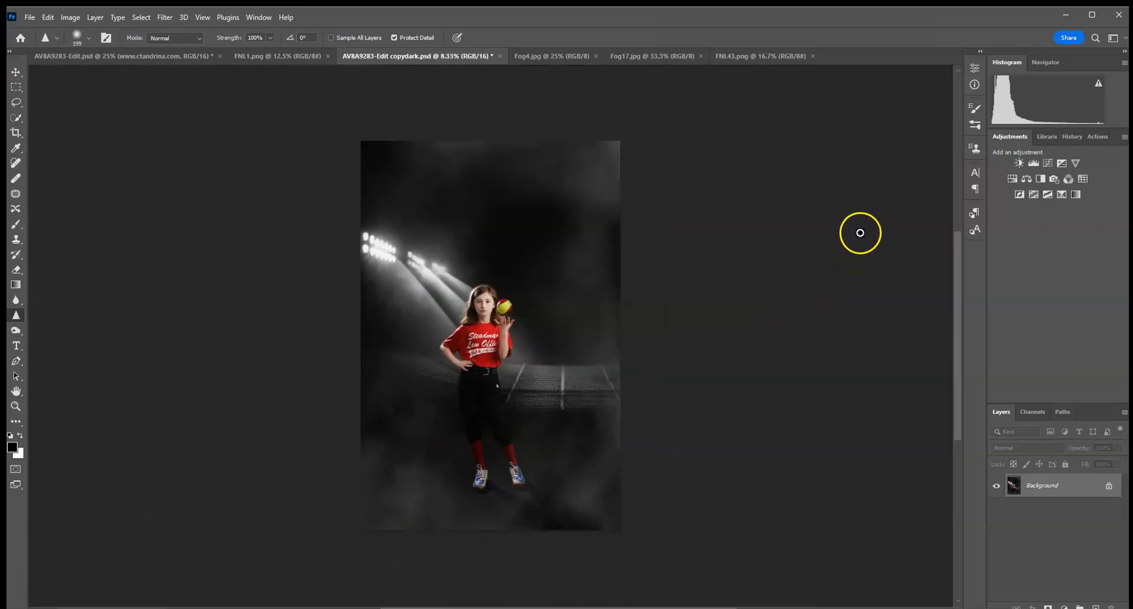
click(182, 54)
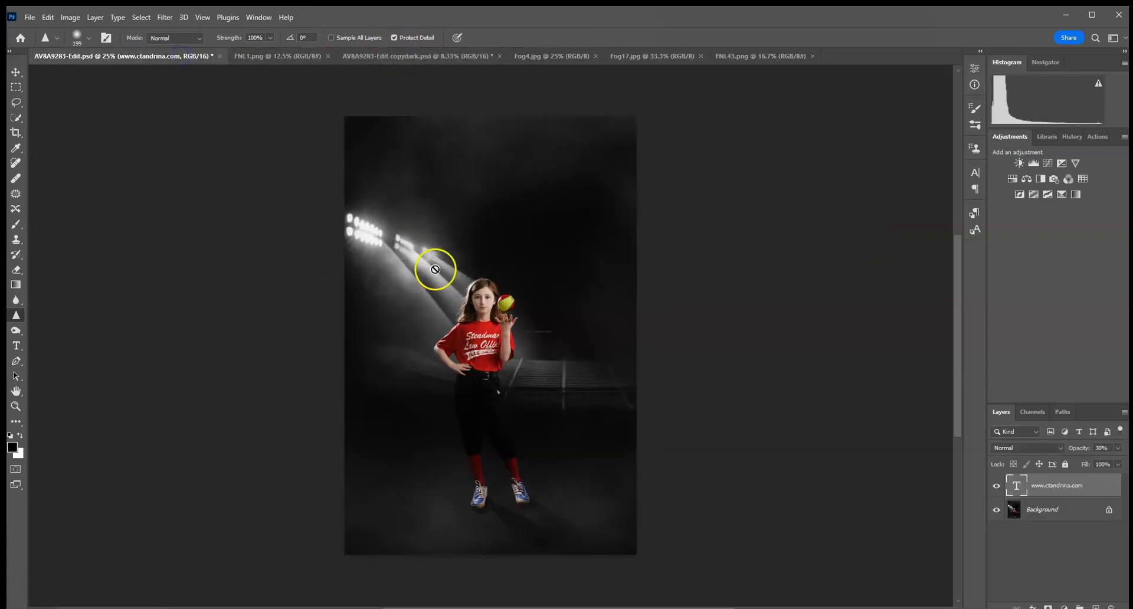
click(423, 59)
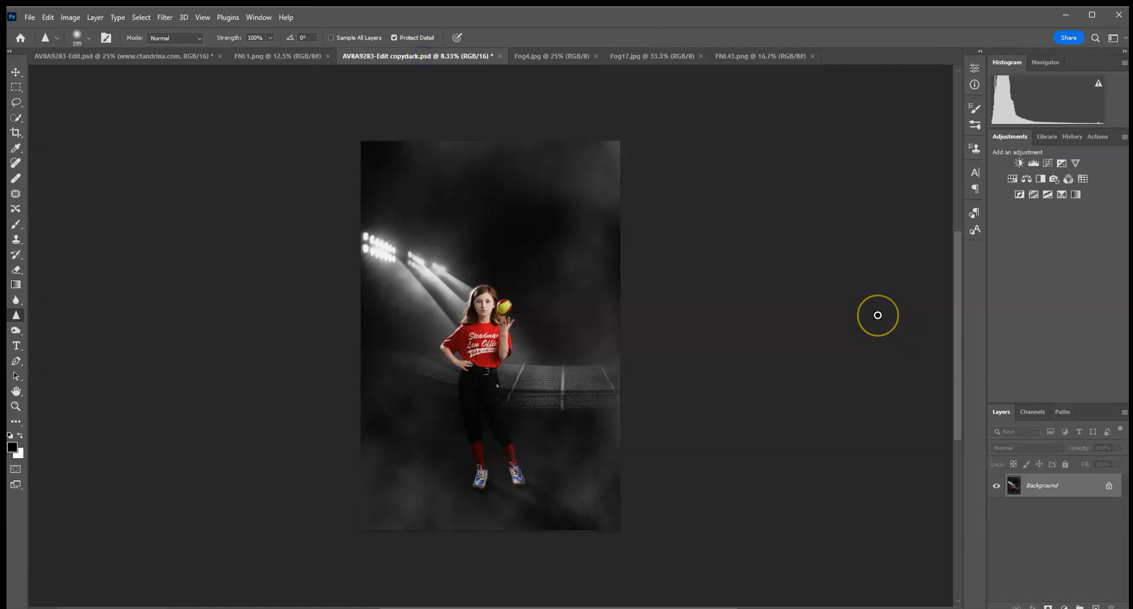
Compare the composite with its original state in the history and revert AV8A9283-Edit copydark.psd to its opening snapshot
click(1071, 137)
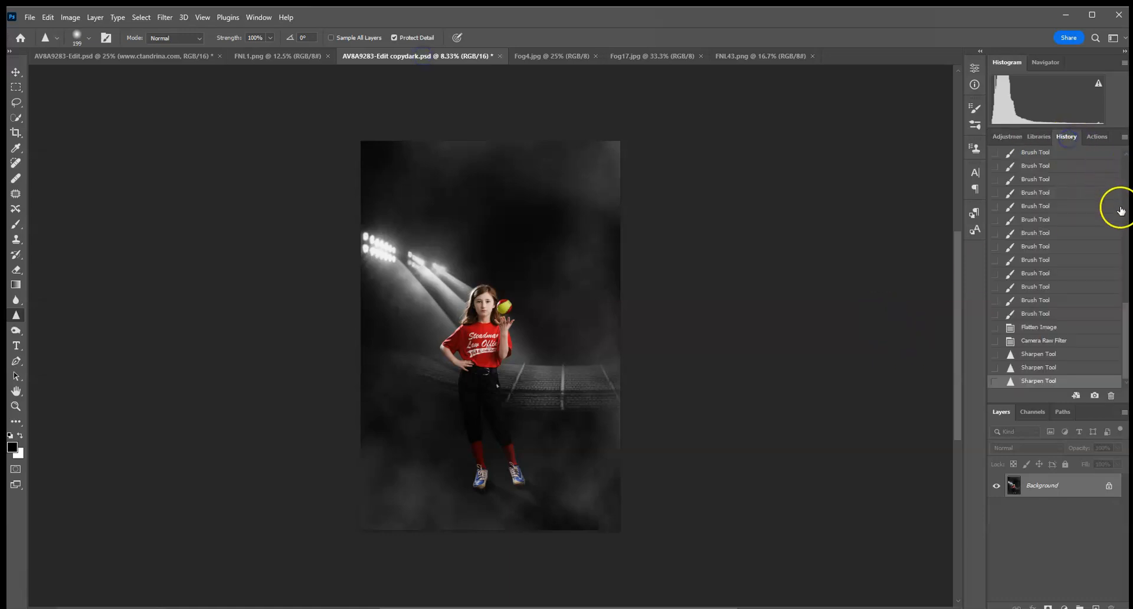
mouse_move(1127, 316)
mouse_down()
mouse_move(1125, 172)
mouse_move(1128, 321)
mouse_up()
click(1105, 166)
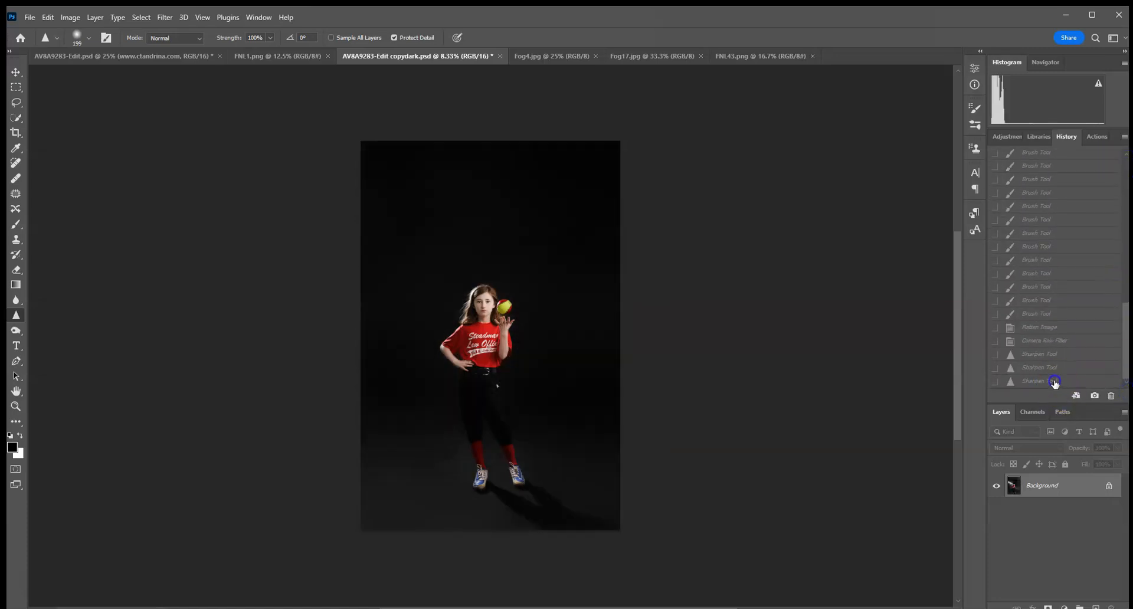
click(1054, 380)
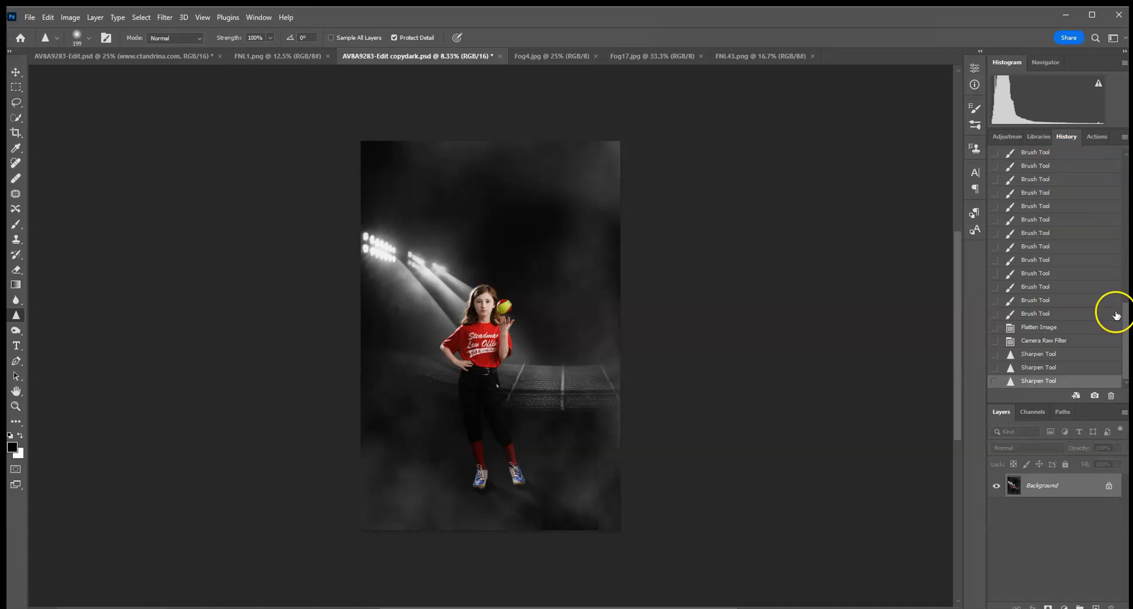
drag(1126, 308, 1127, 158)
click(1088, 169)
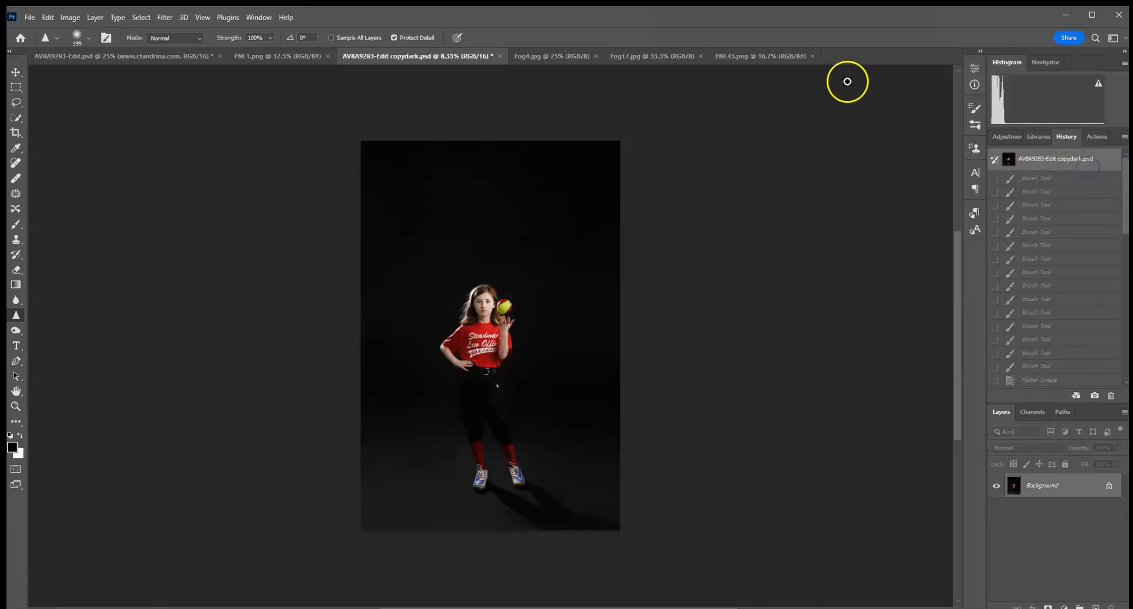
click(749, 57)
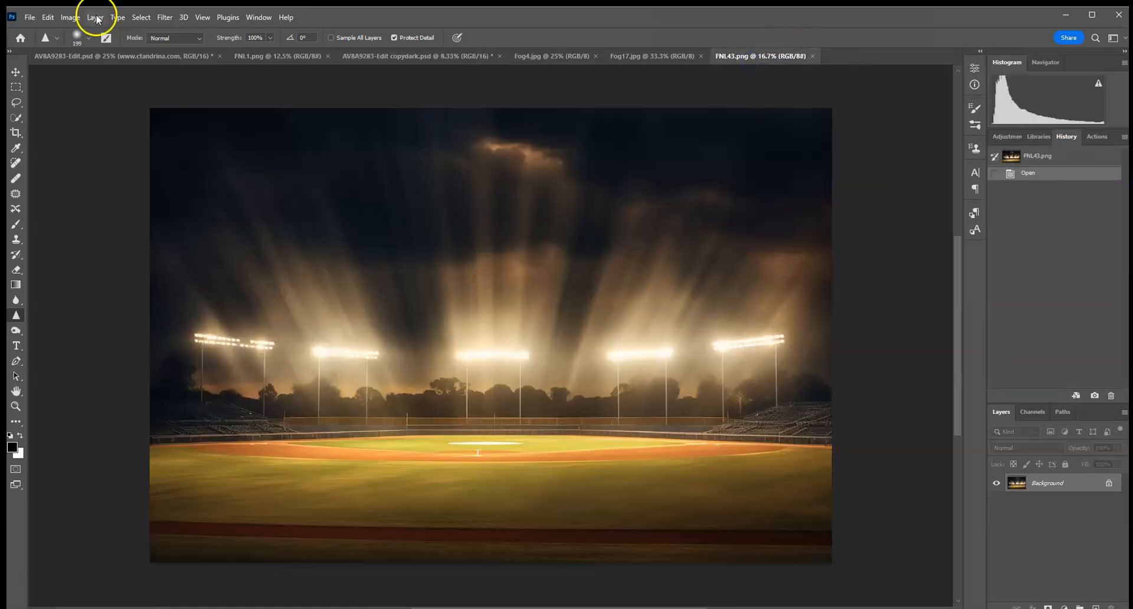
click(141, 17)
click(147, 23)
click(48, 17)
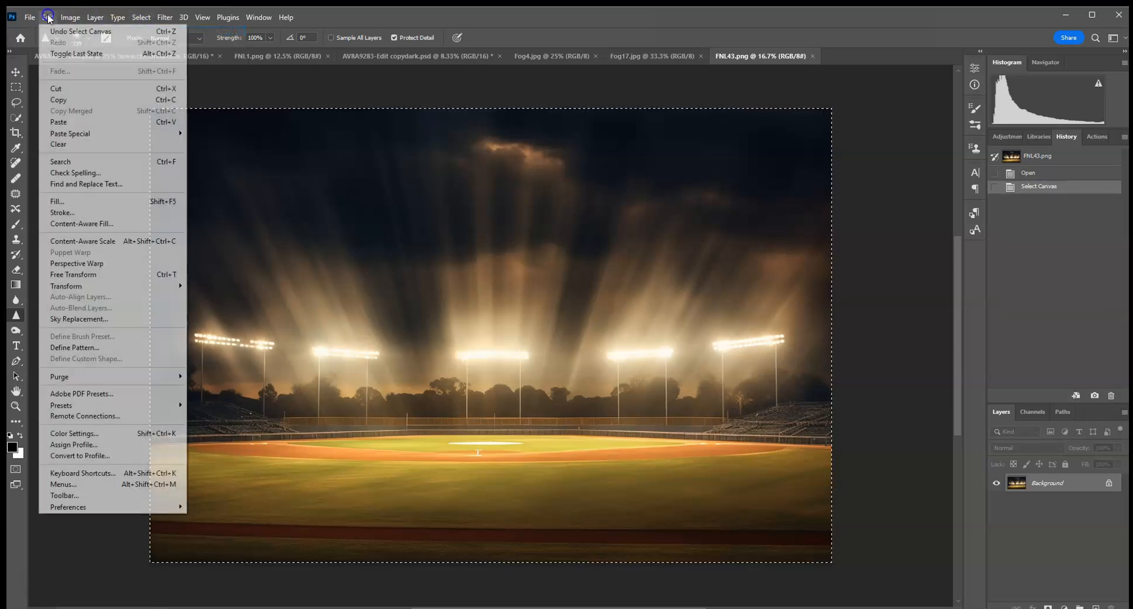
click(71, 99)
click(260, 58)
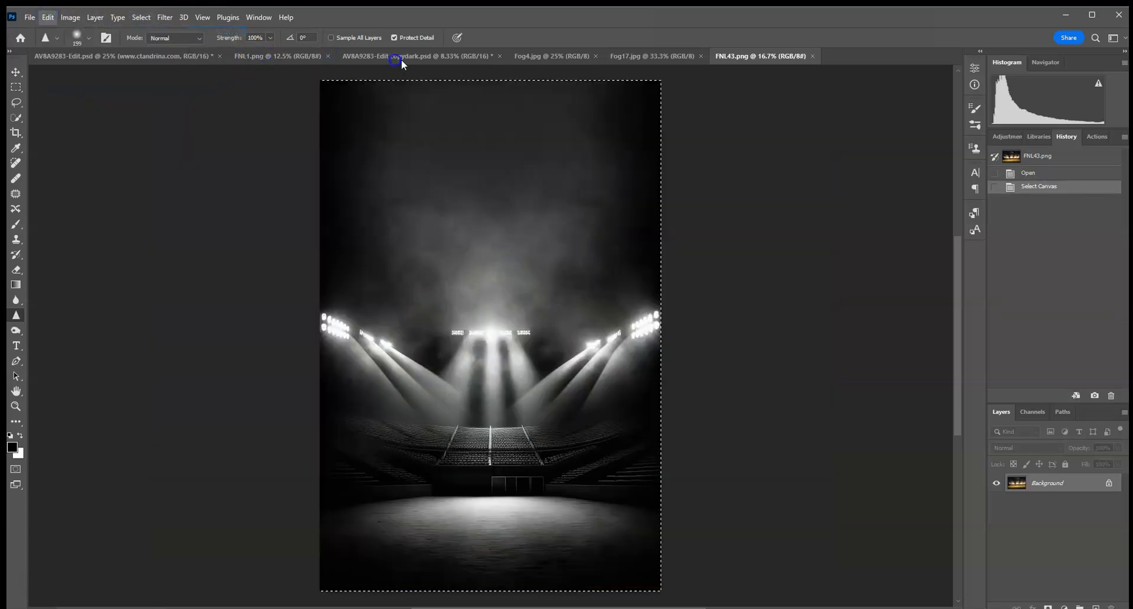
click(407, 56)
click(49, 18)
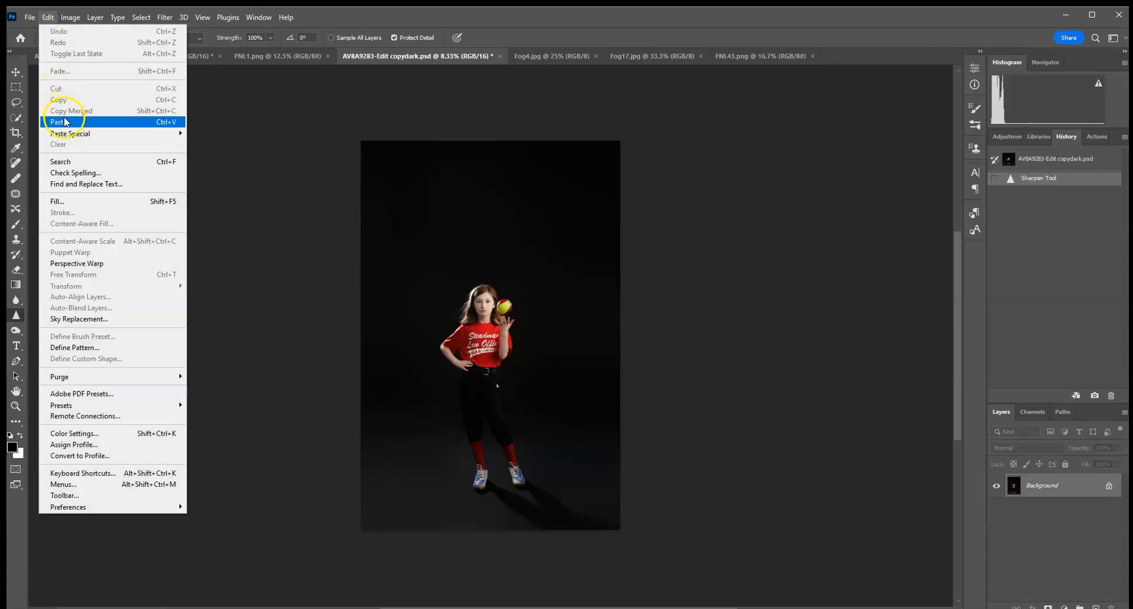
click(231, 104)
Duplicate the Background layer in AV8A9283-Edit copydark.psd and mask the copy to a Select Subject selection of the player plus the softball
click(14, 119)
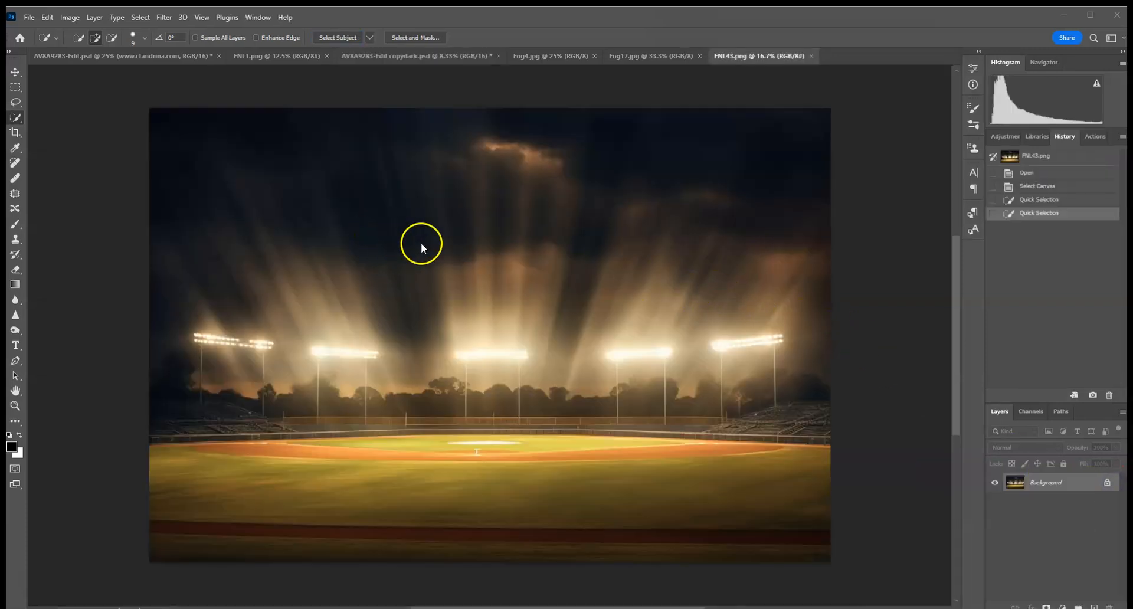
click(657, 55)
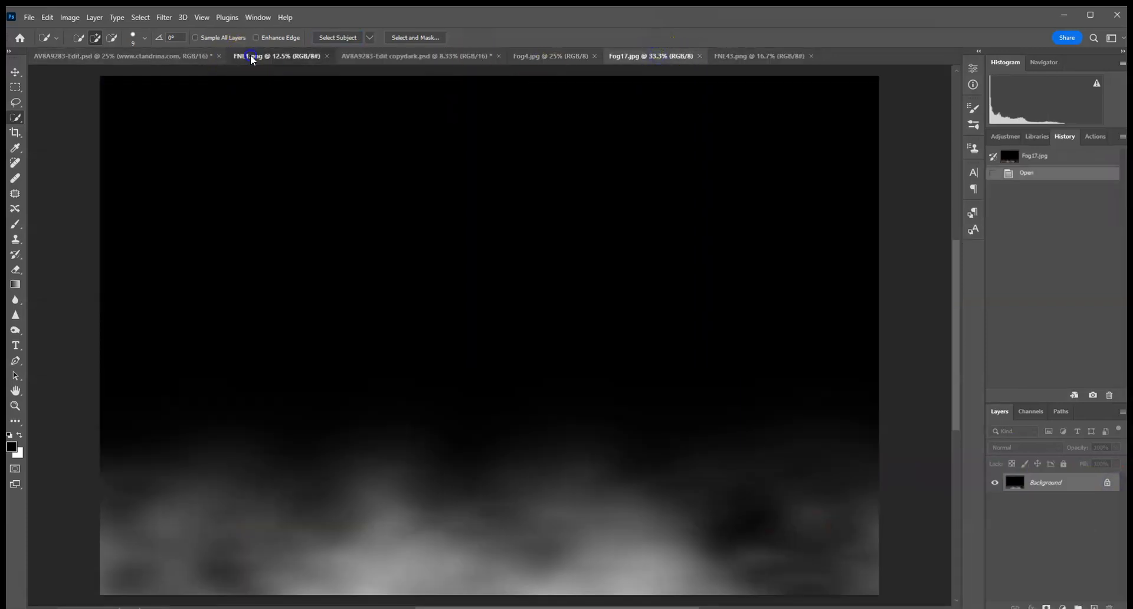
click(253, 56)
click(385, 56)
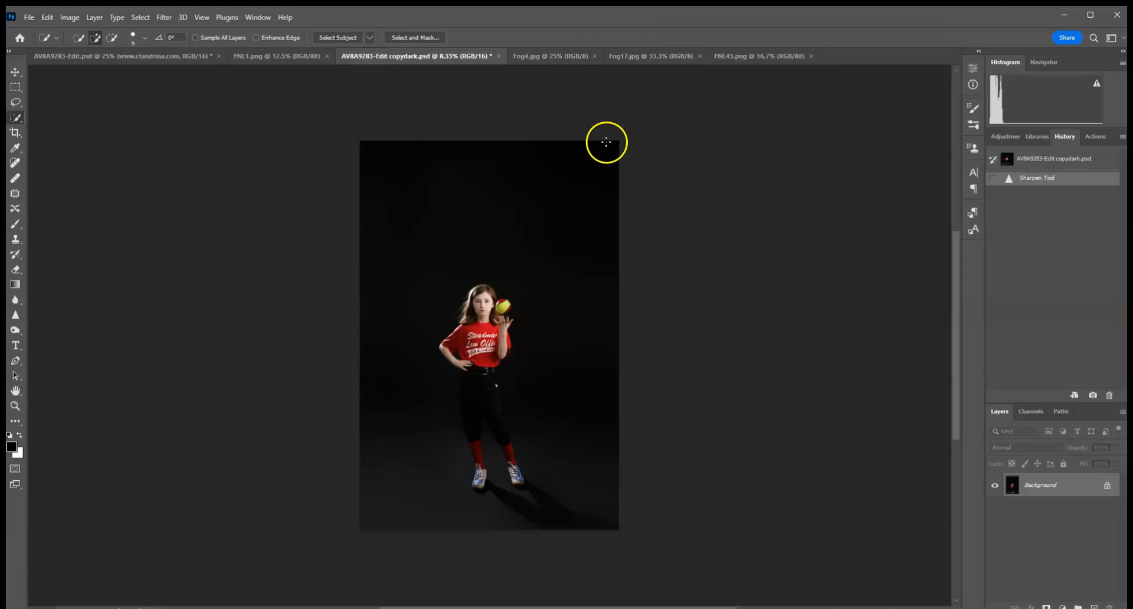
click(277, 134)
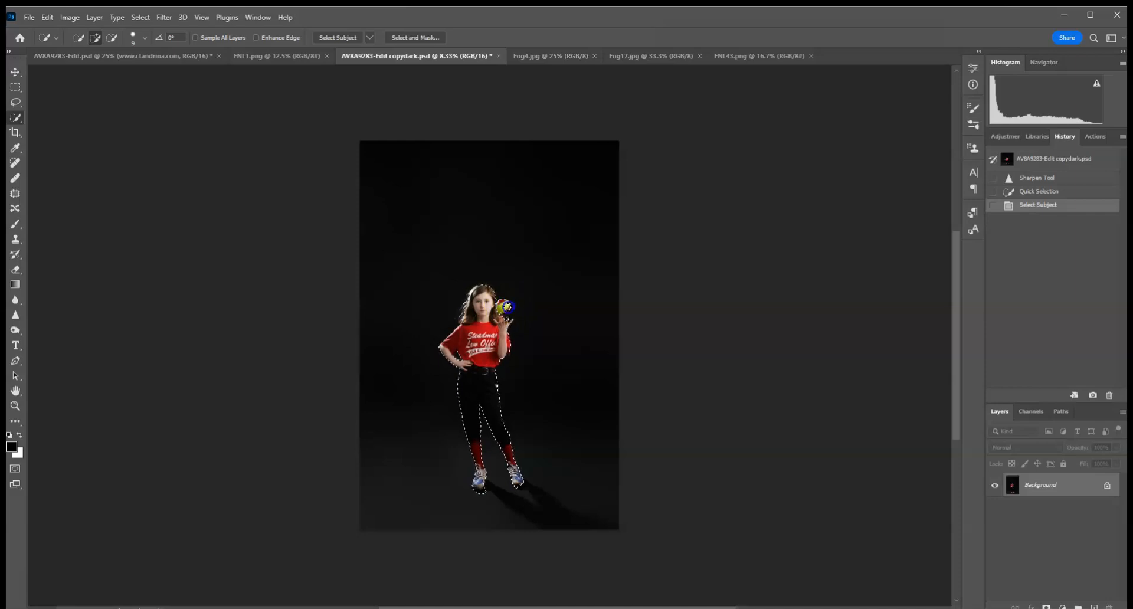
mouse_move(1012, 483)
mouse_down()
mouse_move(1082, 551)
mouse_move(1094, 606)
mouse_up()
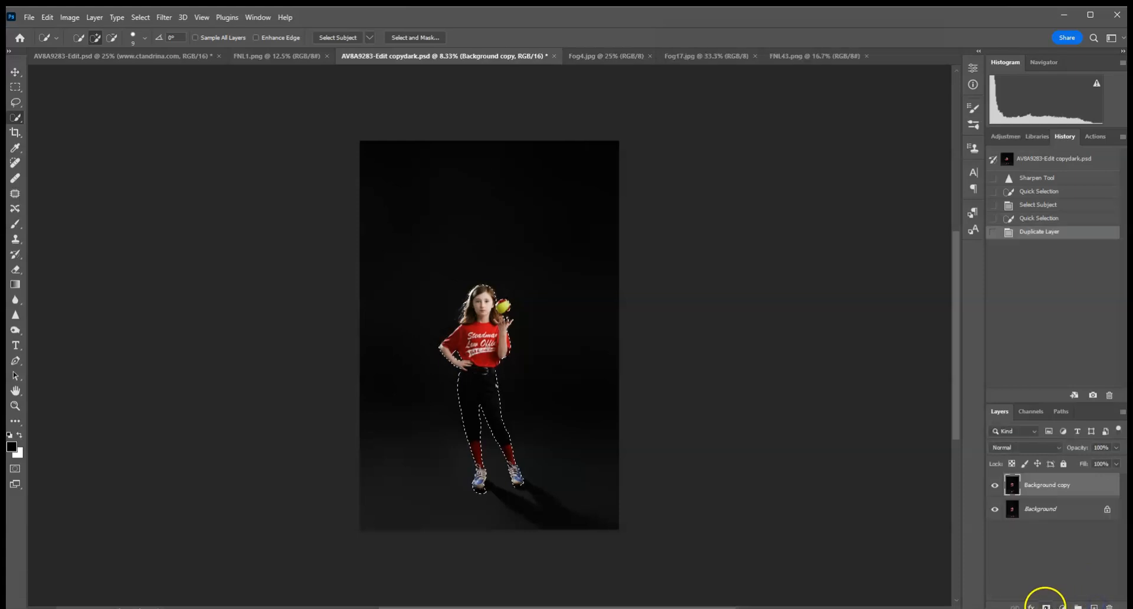
click(1046, 606)
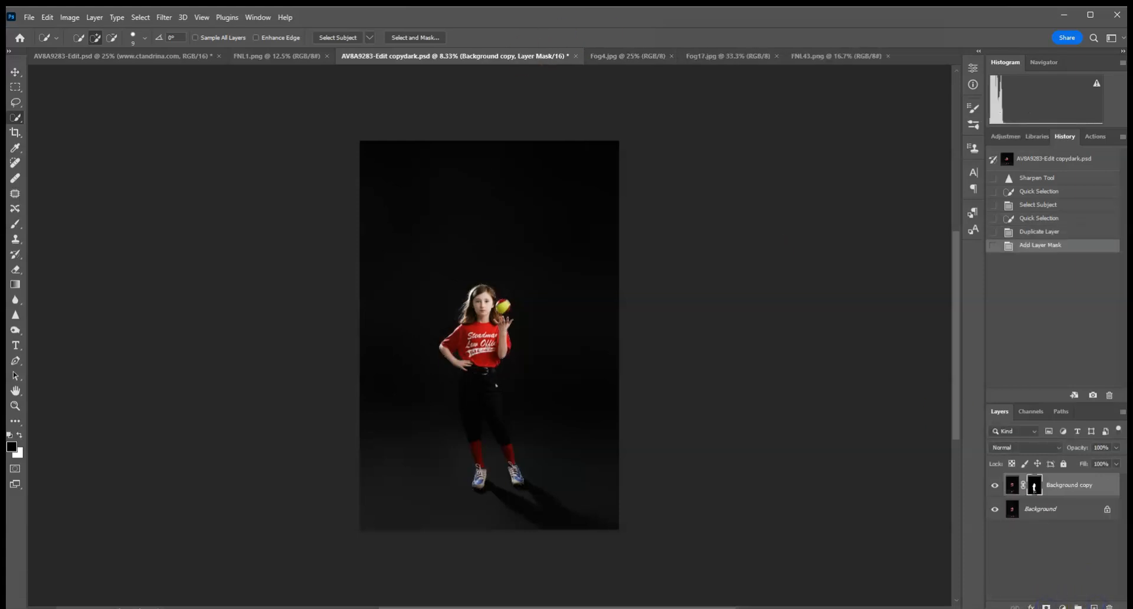
Copy the entire FNL43.png ballpark image and paste it above the masked layer in AV8A9283-Edit copydark.psd
click(799, 56)
click(141, 18)
click(147, 41)
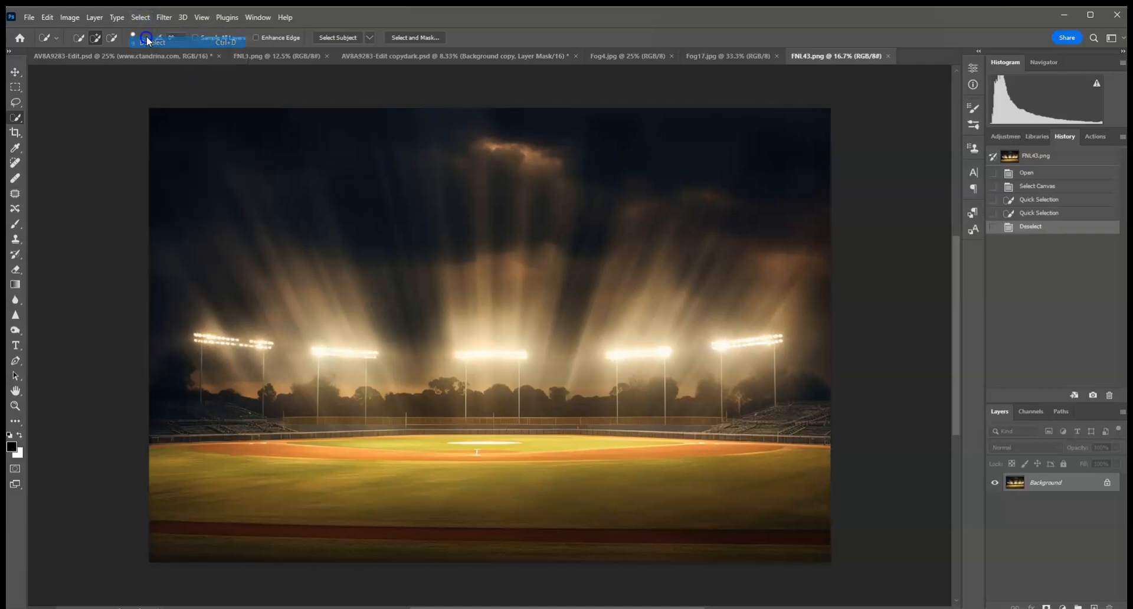
click(143, 18)
click(147, 31)
click(52, 17)
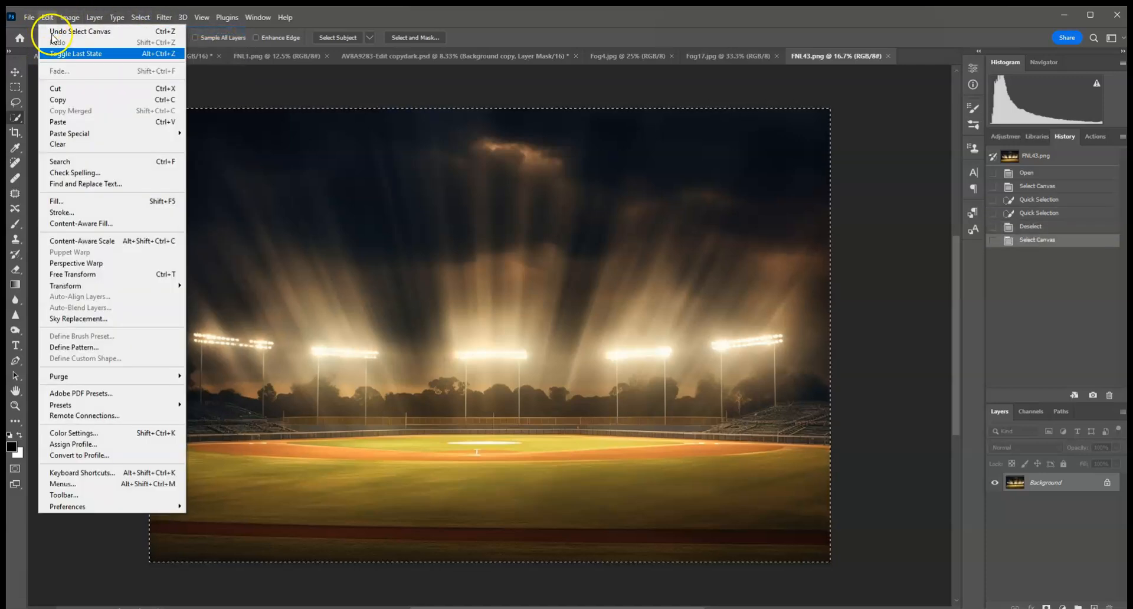
click(55, 99)
click(397, 55)
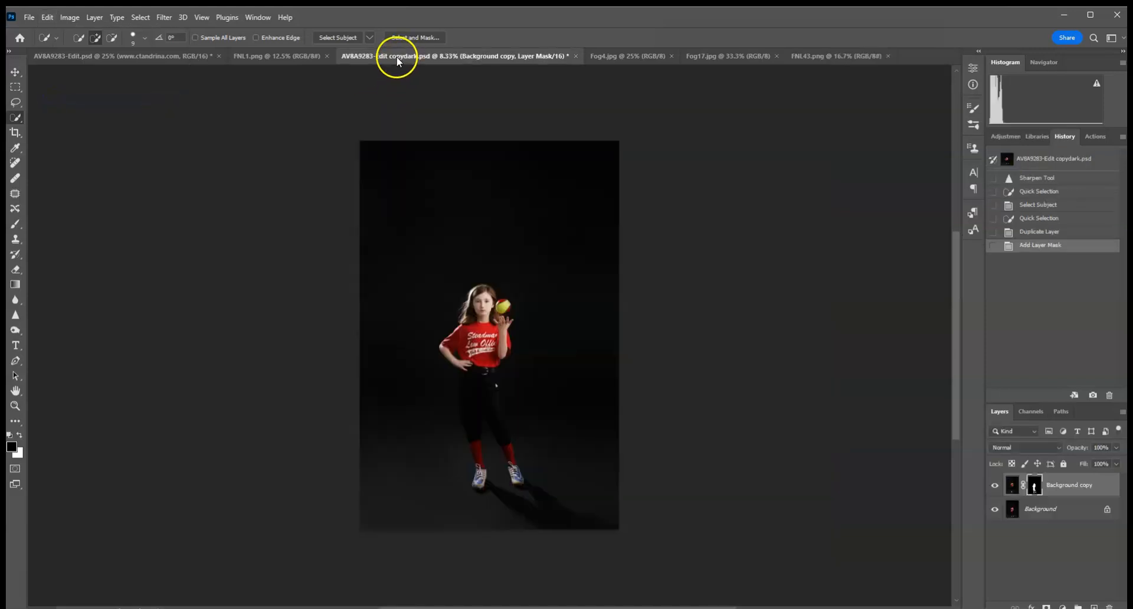
click(46, 17)
click(59, 122)
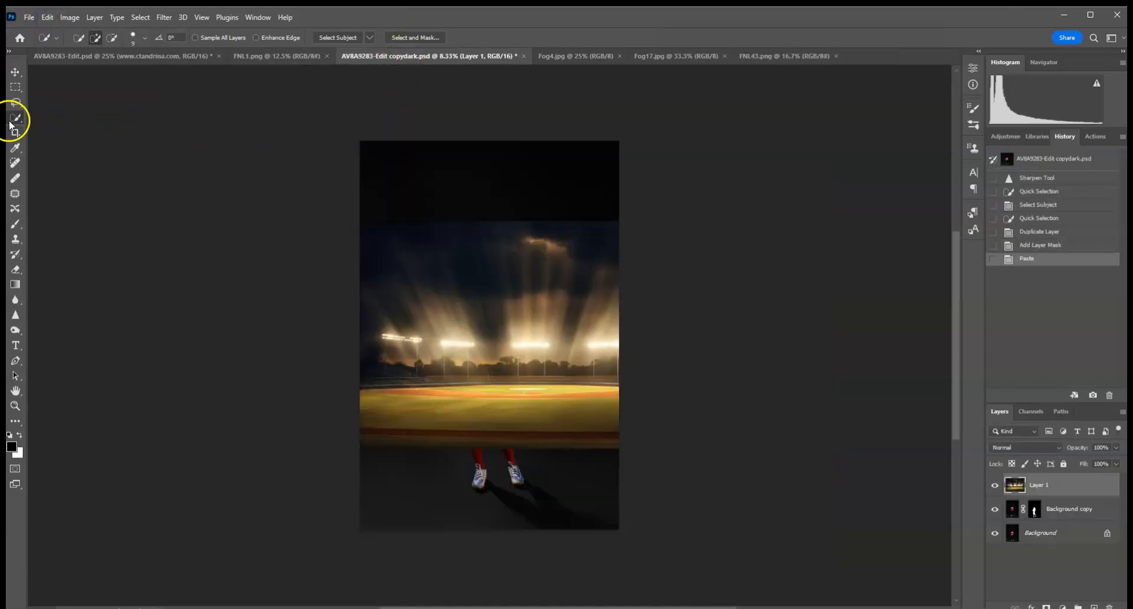
Clip the ballpark layer to the Background copy layer and invert that layer's mask so the backdrop sits behind the player
alt+click(1054, 497)
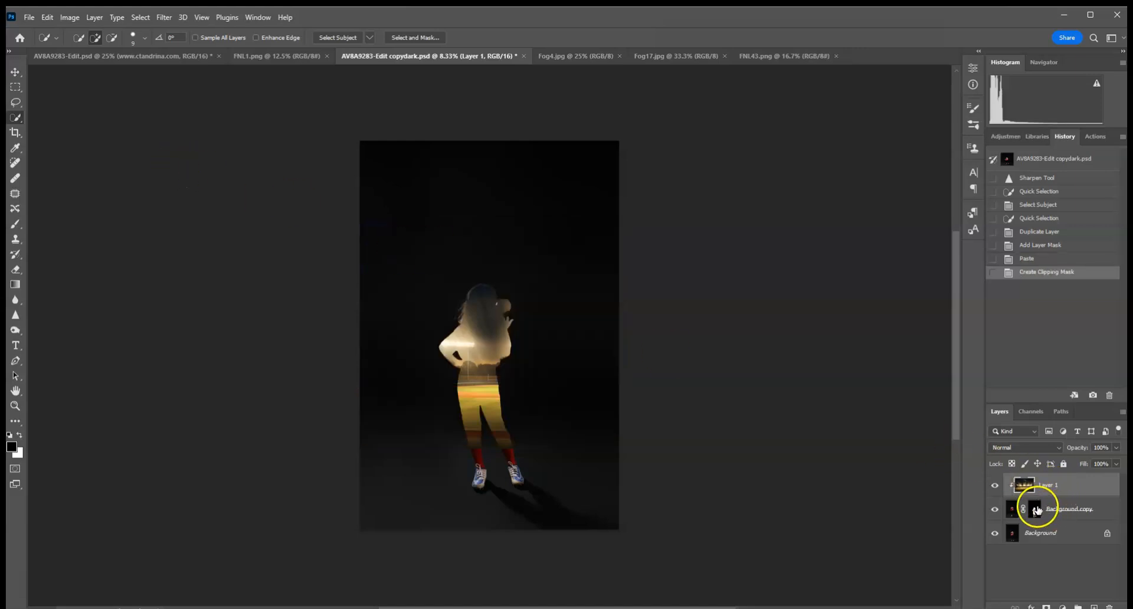
click(1035, 509)
key(ctrl+i)
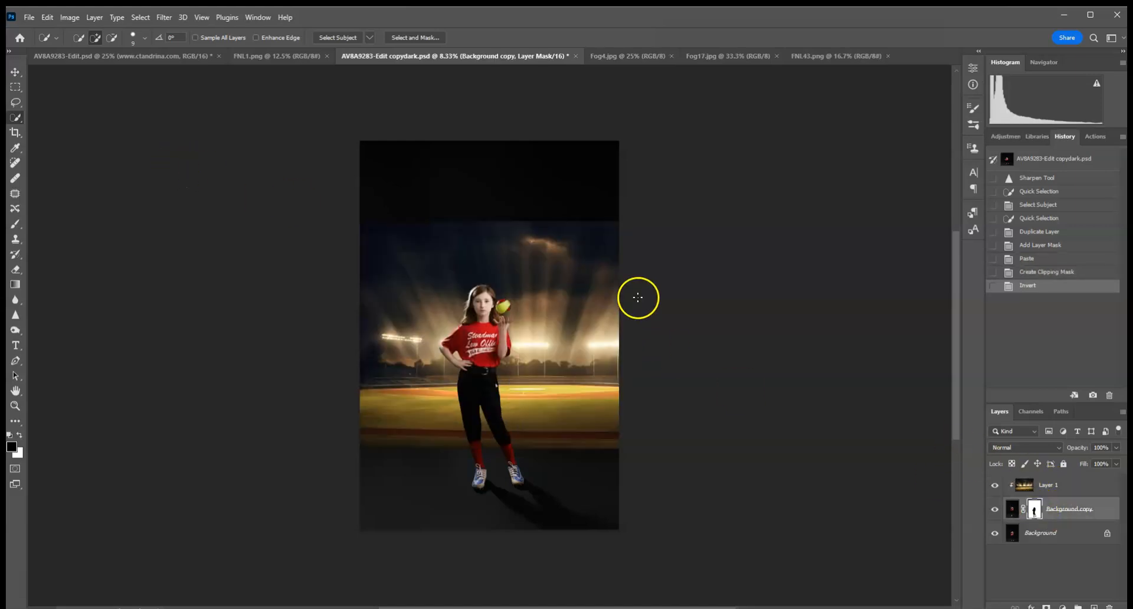
Scale the ballpark layer to about 148% width and 136% height, center it over the canvas's upper part and apply the transform
click(15, 72)
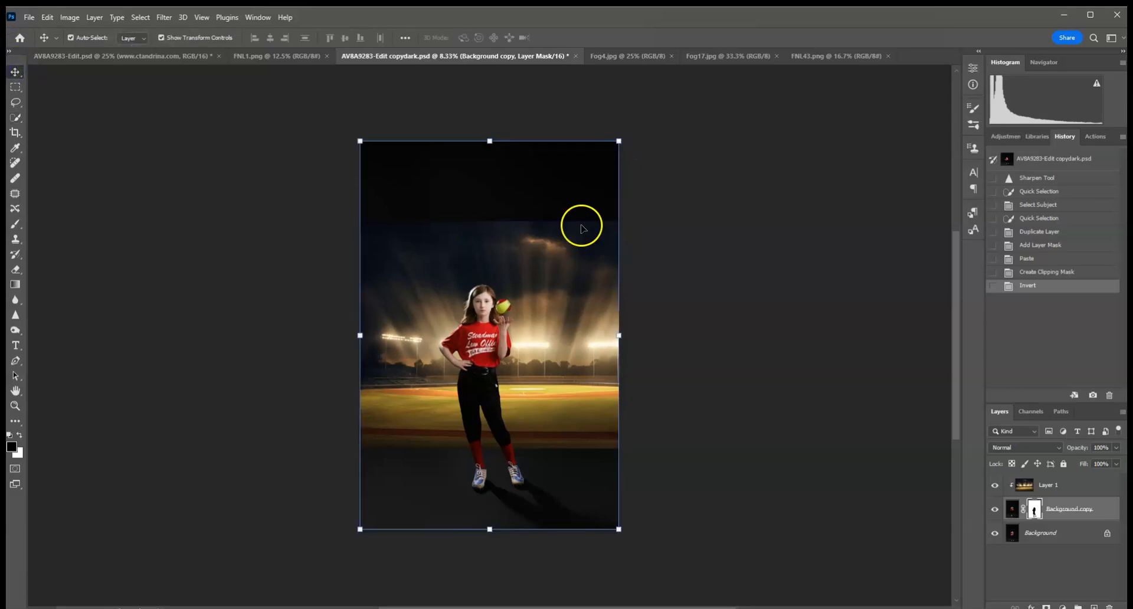
click(1070, 489)
drag(700, 221, 863, 141)
drag(787, 295, 662, 255)
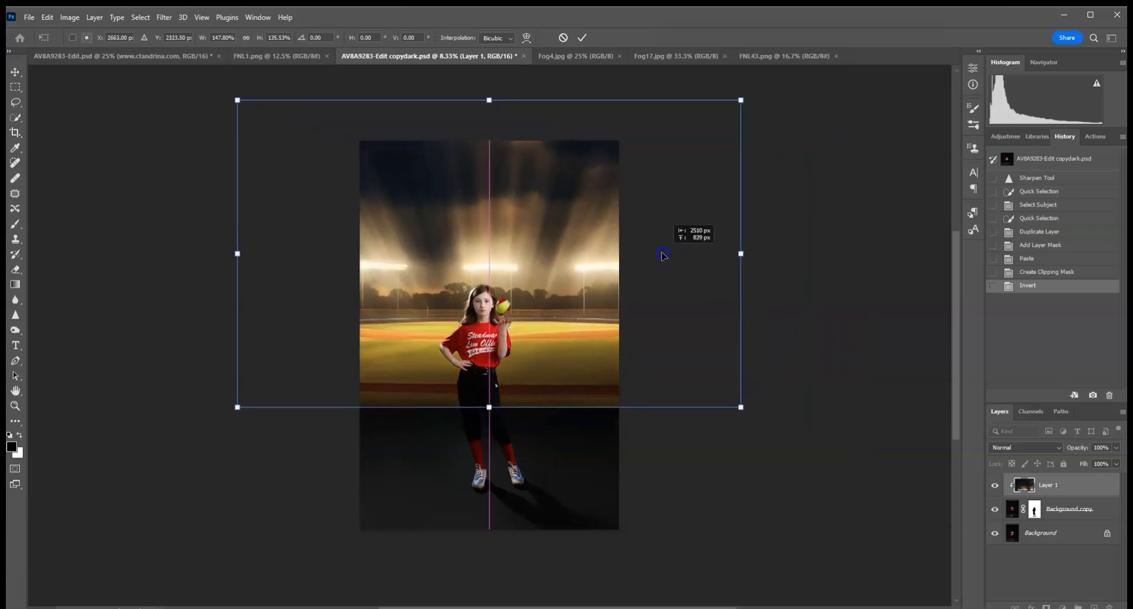
mouse_move(622, 298)
mouse_down()
mouse_move(623, 281)
mouse_move(623, 305)
mouse_up()
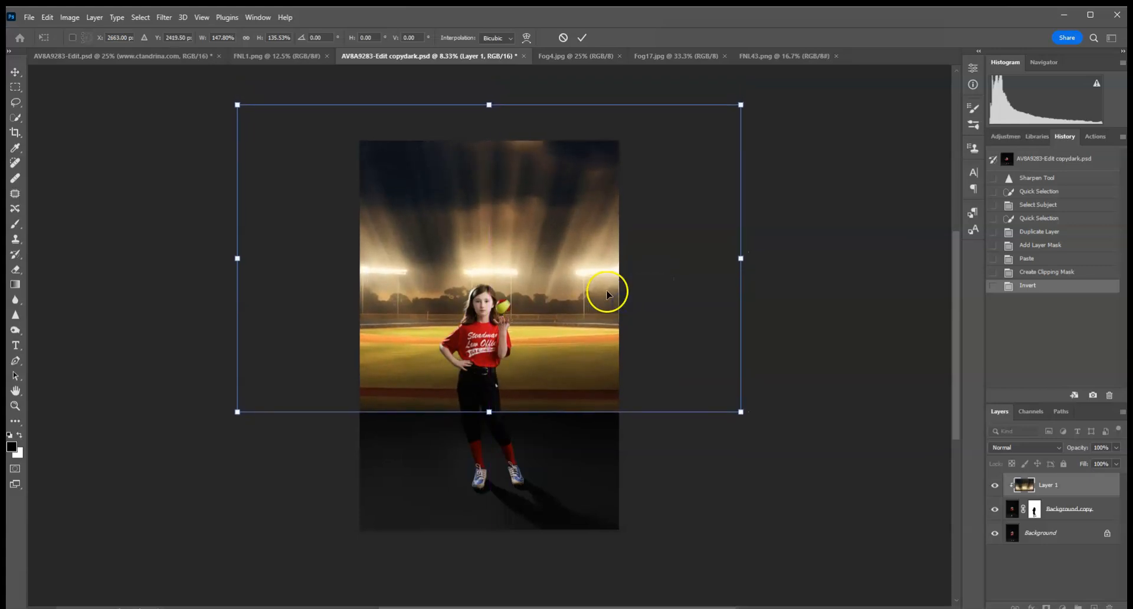
click(582, 37)
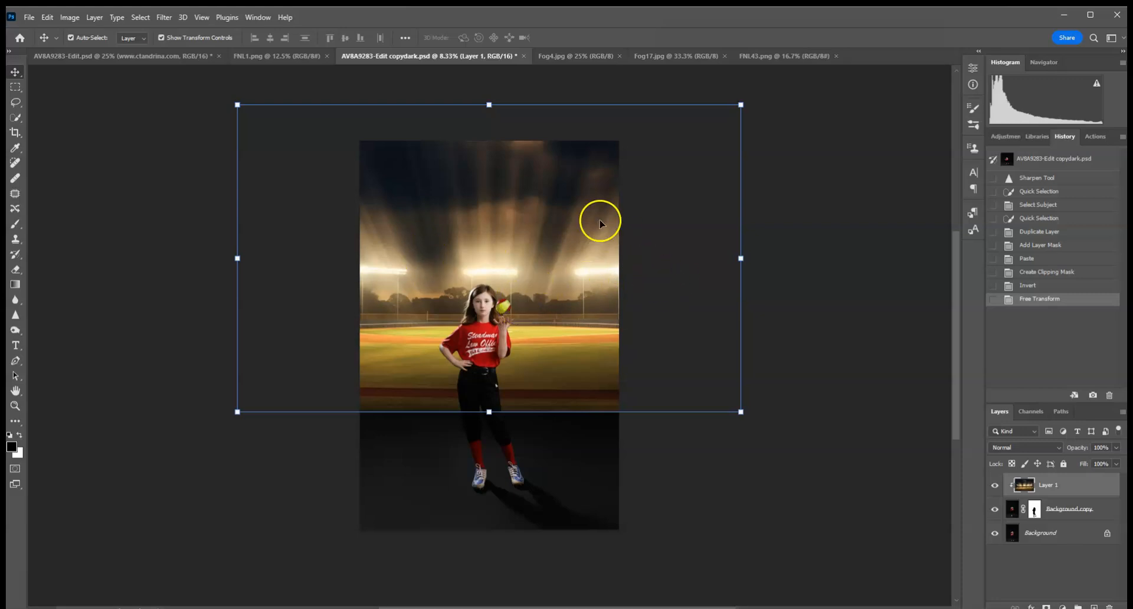
Apply a Gaussian Blur with a radius of about 27 pixels to the ballpark layer
click(797, 253)
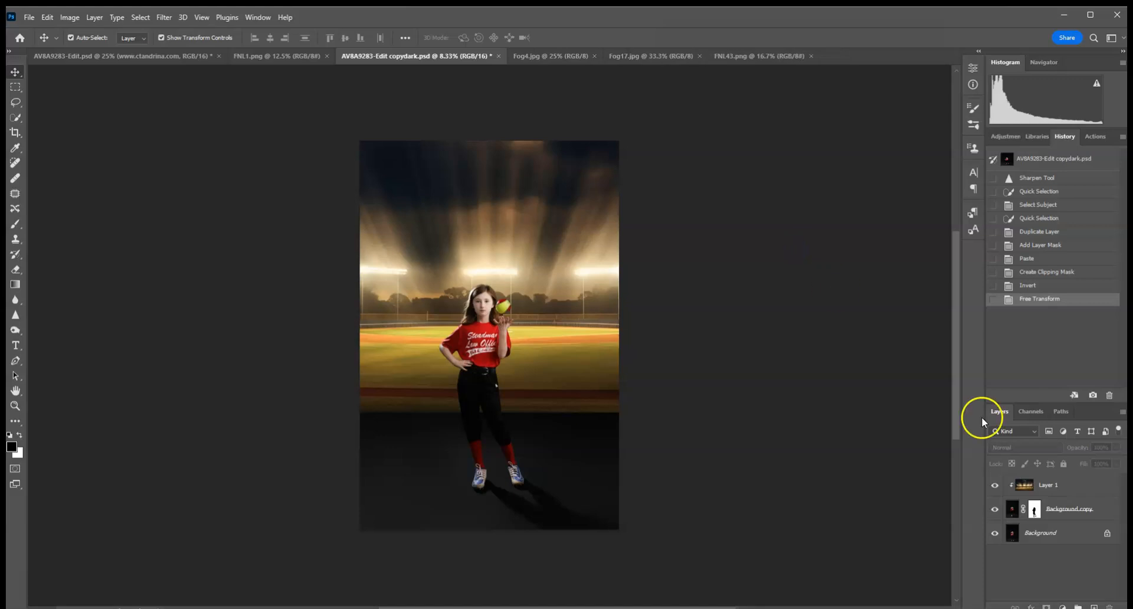
click(1096, 487)
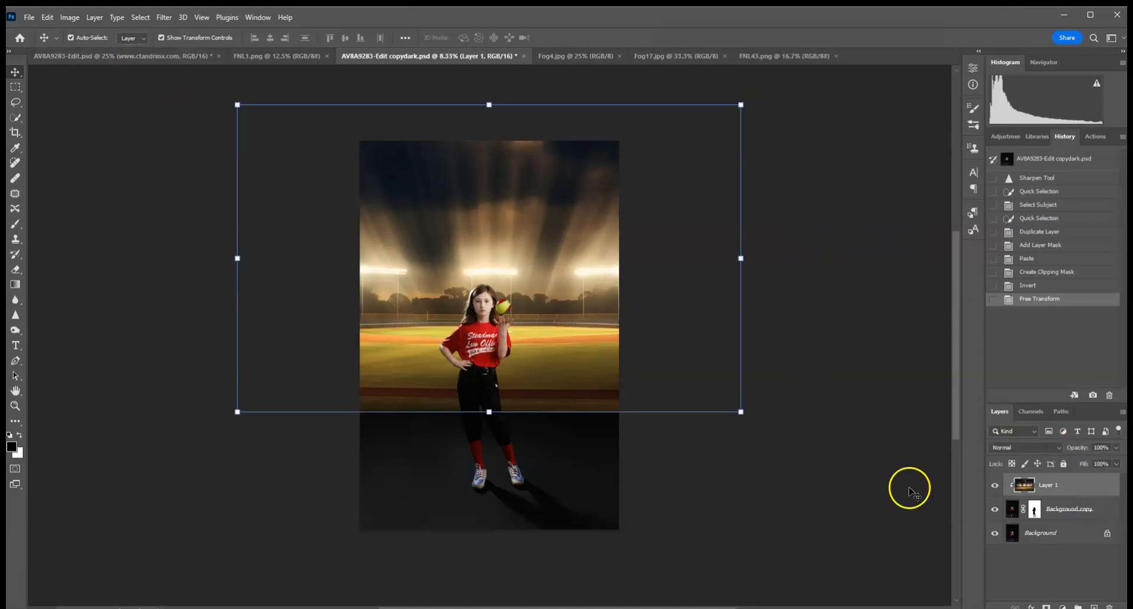
click(160, 17)
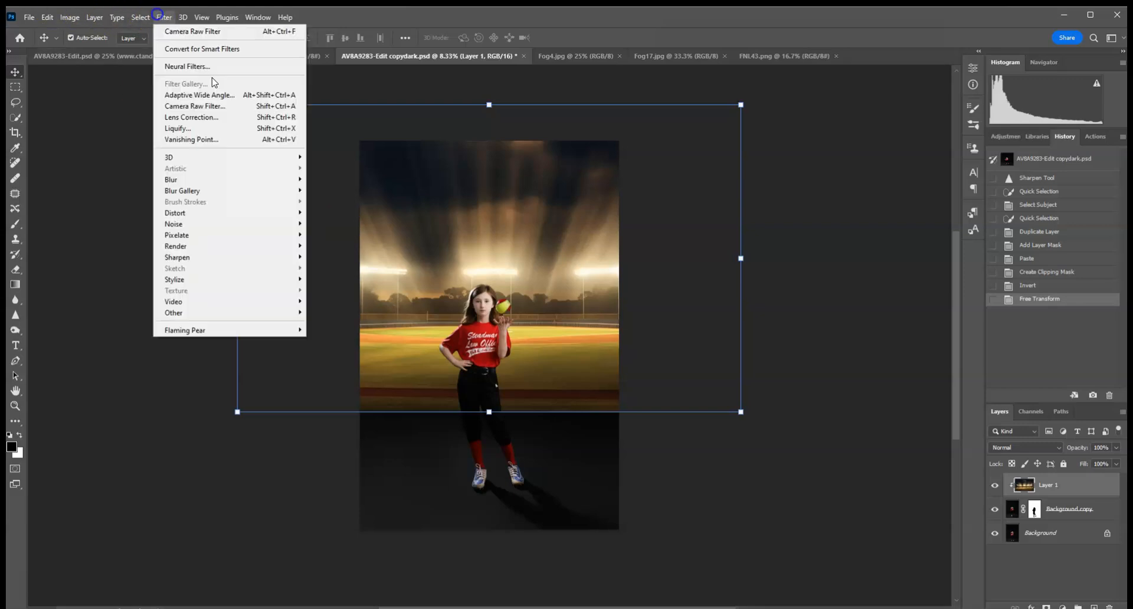
mouse_move(210, 180)
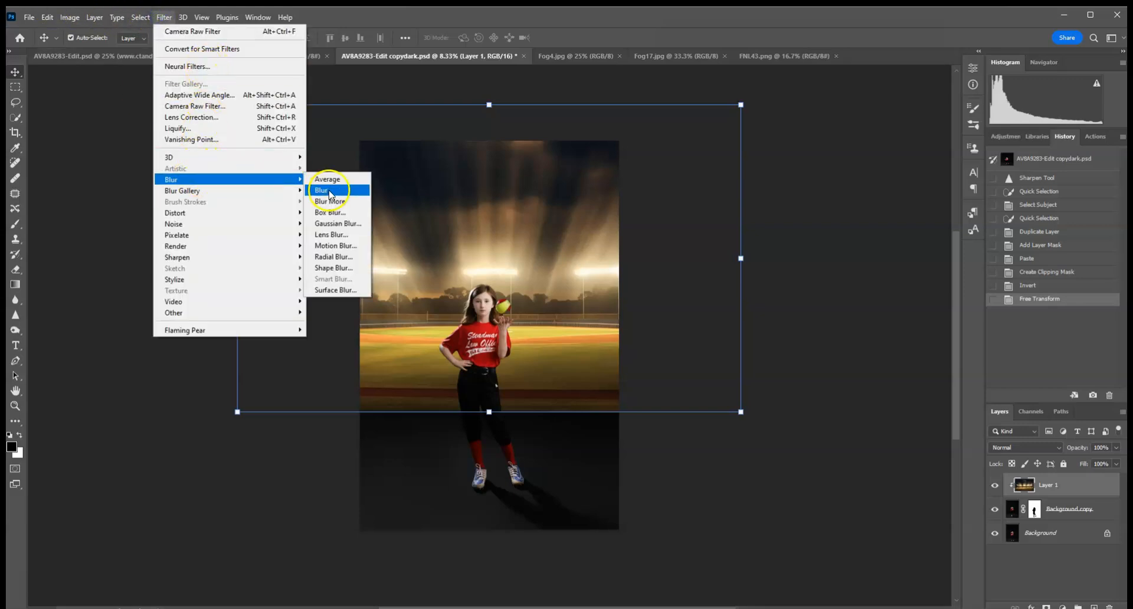
click(334, 223)
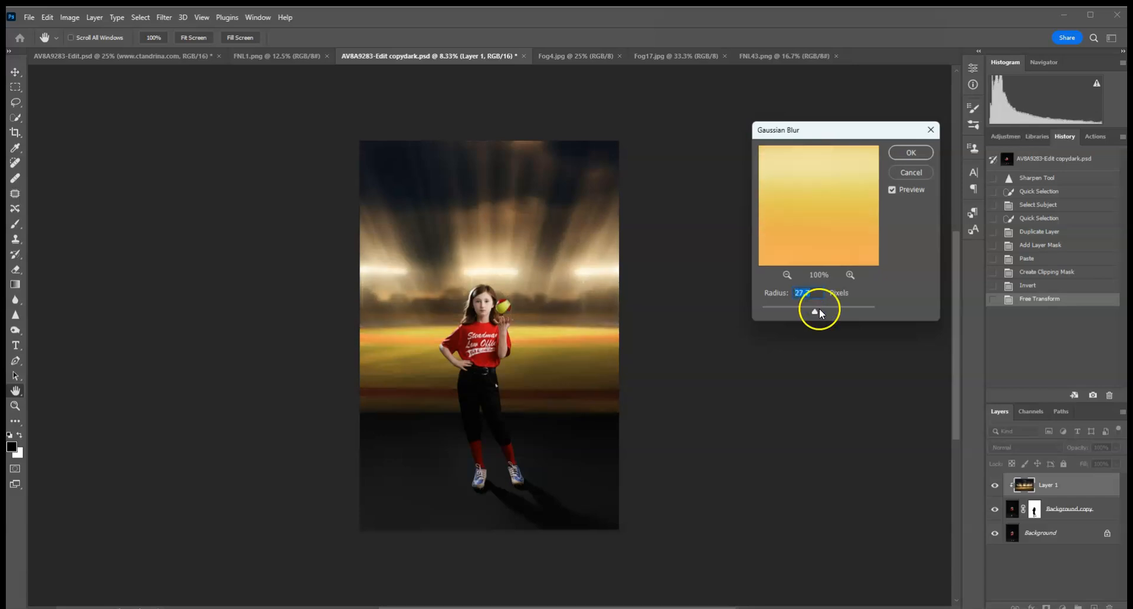
click(915, 150)
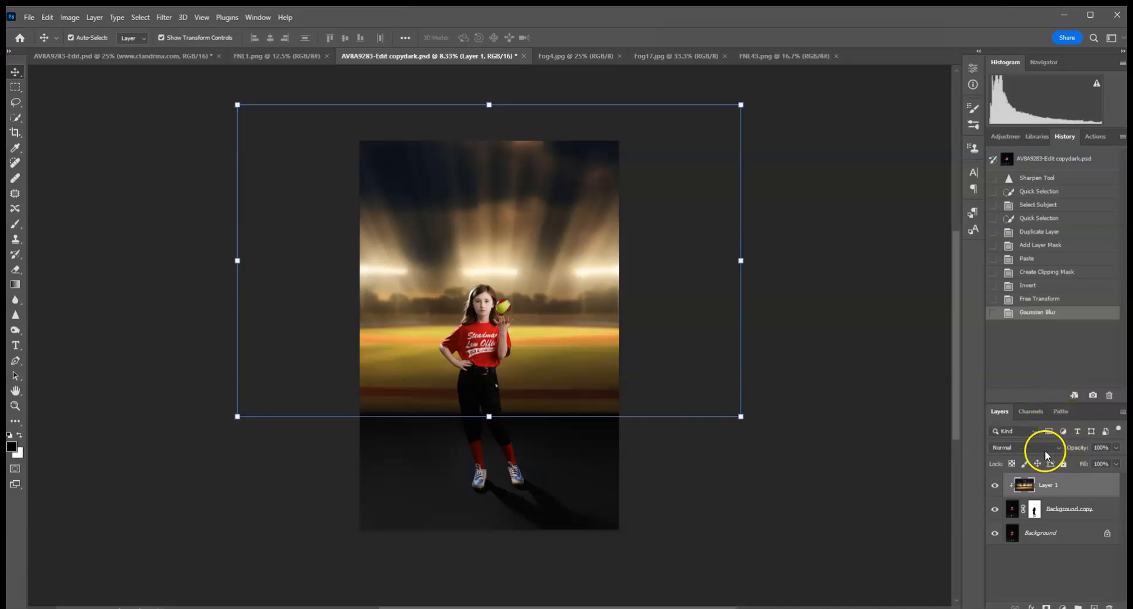
Try the Linear Dodge (Add) blend mode on the ballpark layer, compare with the layer hidden, and set the mode back to Normal
click(1043, 450)
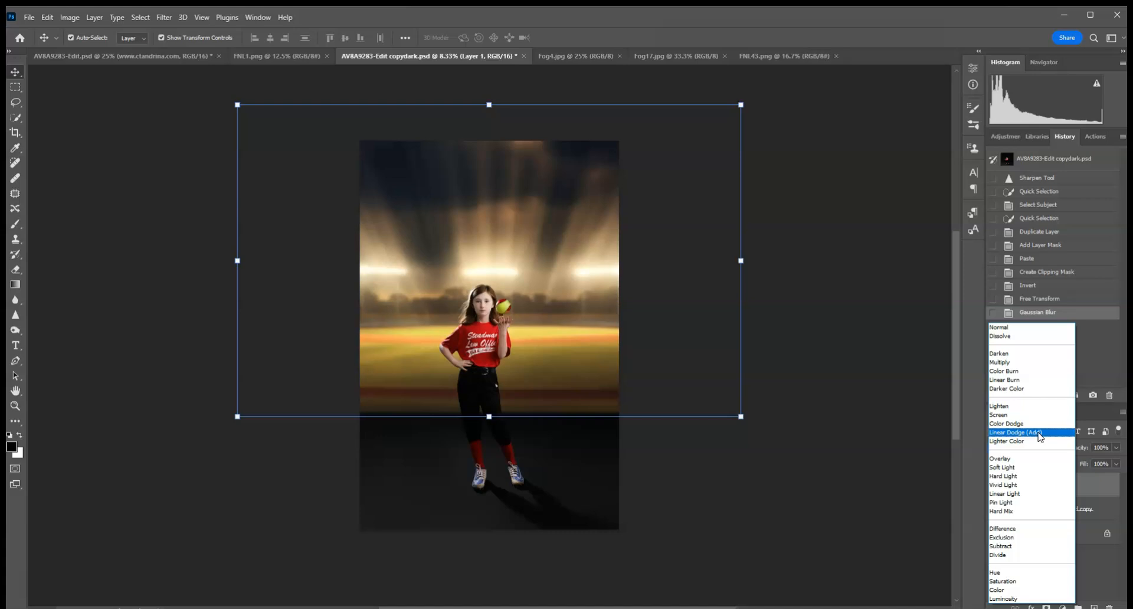
click(1038, 433)
click(995, 485)
click(995, 485)
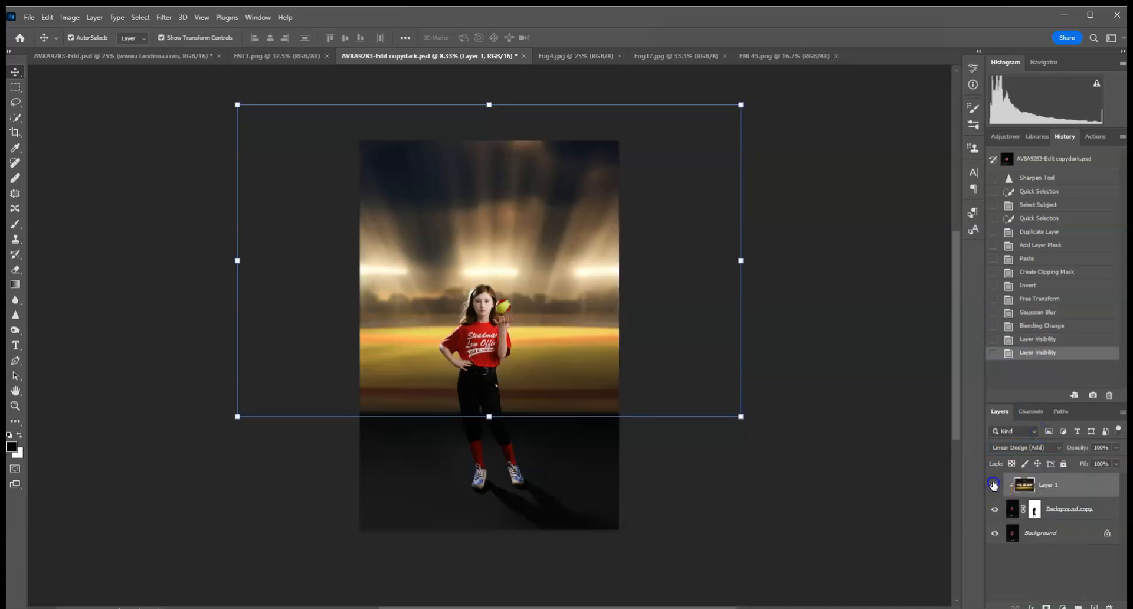
click(1027, 447)
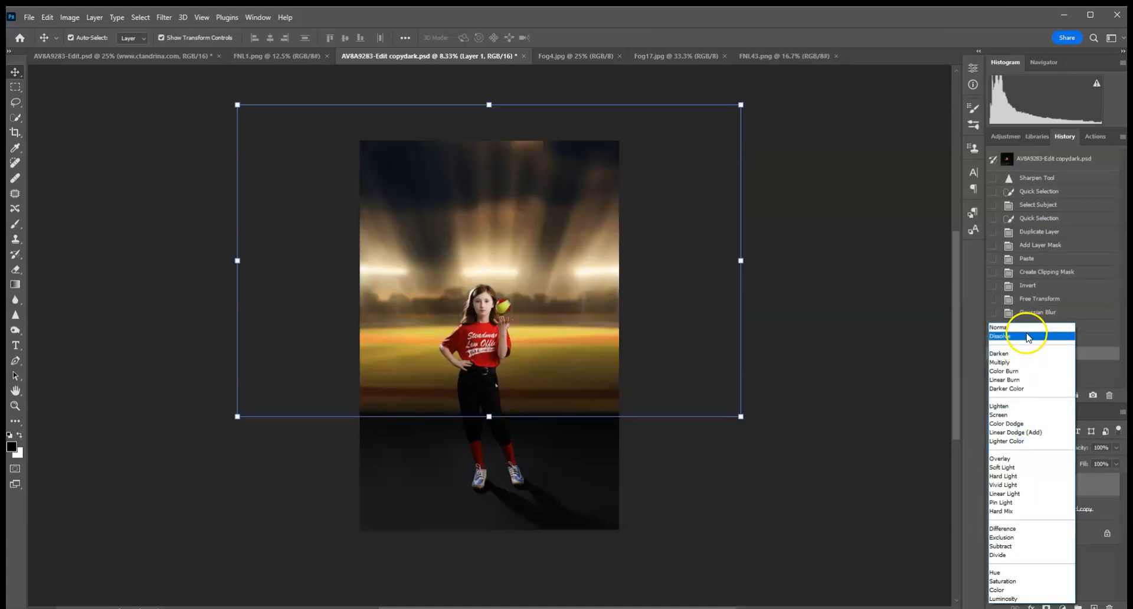
click(1025, 328)
Set the ballpark layer's opacity to 76% and fade its lower edge on a new layer mask with a soft black brush at 25% opacity
drag(1110, 464, 1104, 464)
click(1046, 606)
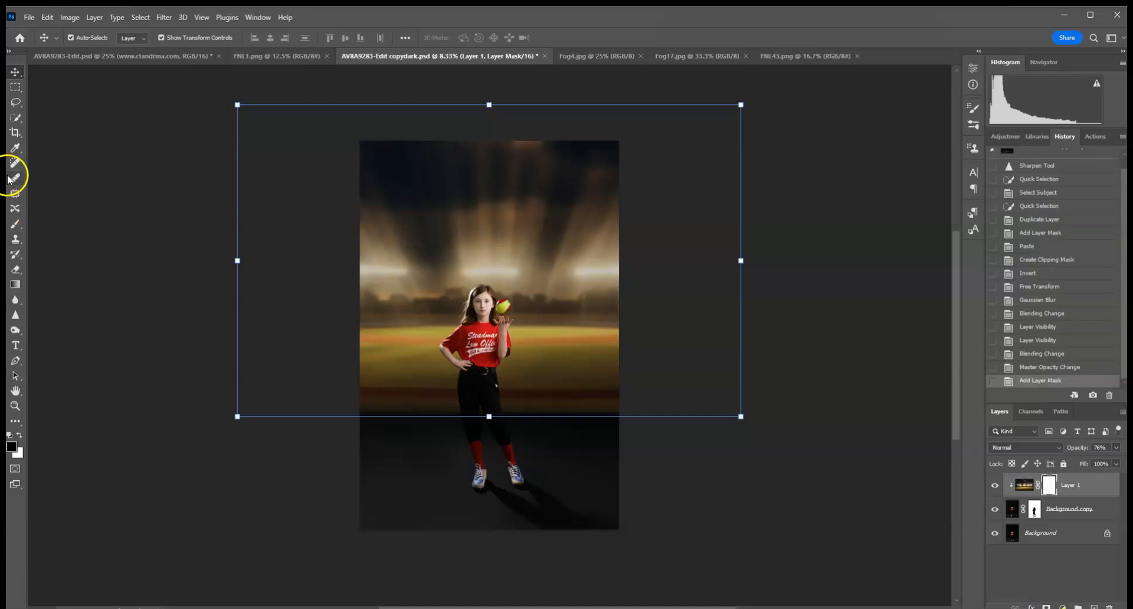
click(16, 224)
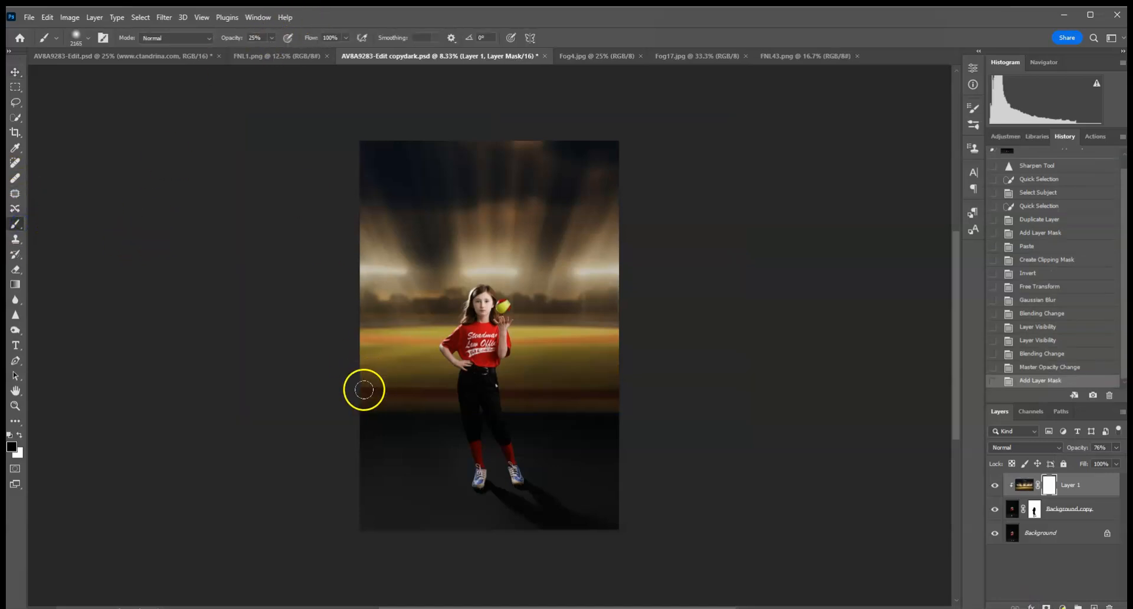
click(462, 418)
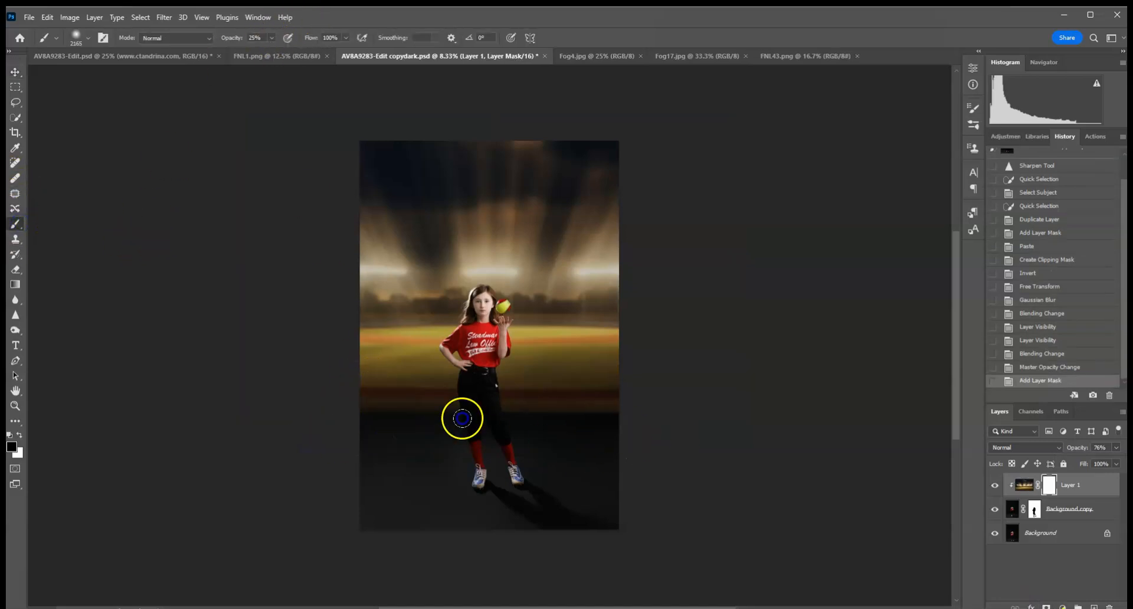
drag(649, 395, 300, 396)
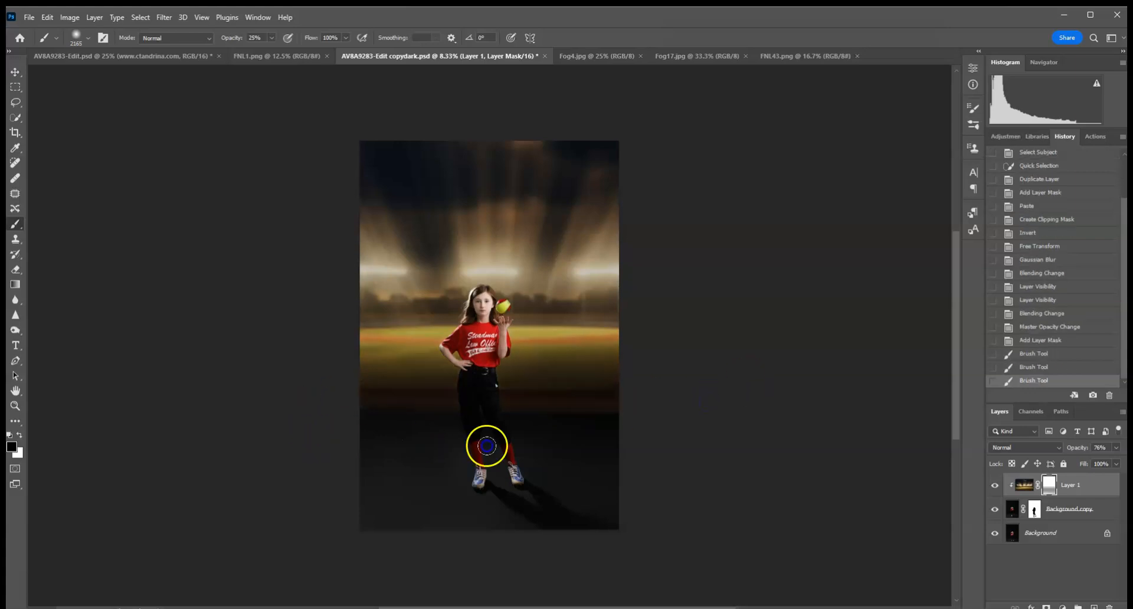
mouse_move(721, 450)
mouse_down()
mouse_move(297, 434)
mouse_move(730, 436)
mouse_up()
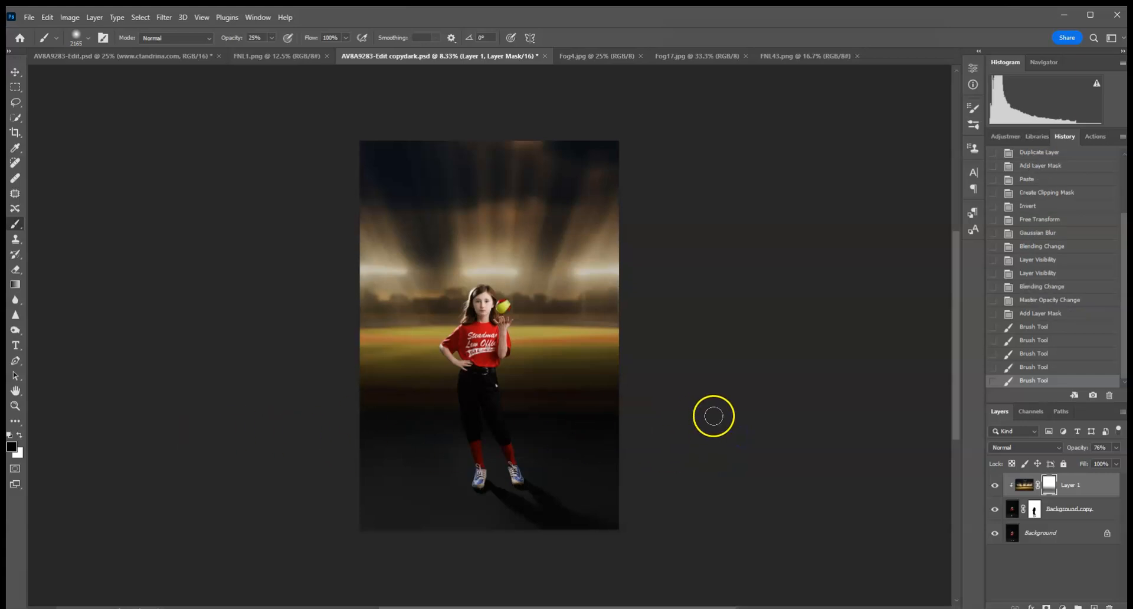
Paint the ballpark layer's mask with the black brush at 25% opacity to dim the lights, the field around the player and the side edges
drag(638, 128, 668, 121)
mouse_move(648, 242)
mouse_down()
mouse_move(657, 320)
mouse_move(622, 306)
mouse_up()
drag(378, 307, 346, 294)
drag(340, 334, 337, 379)
drag(621, 373, 632, 354)
drag(495, 355, 439, 339)
mouse_move(473, 307)
mouse_down()
mouse_move(493, 307)
mouse_move(516, 342)
mouse_up()
drag(435, 360, 430, 342)
drag(434, 320, 489, 297)
mouse_move(561, 344)
mouse_down()
mouse_move(575, 347)
mouse_move(618, 311)
mouse_up()
drag(415, 344, 399, 338)
drag(371, 321, 362, 293)
drag(342, 250, 344, 256)
drag(629, 248, 632, 266)
drag(649, 437, 643, 433)
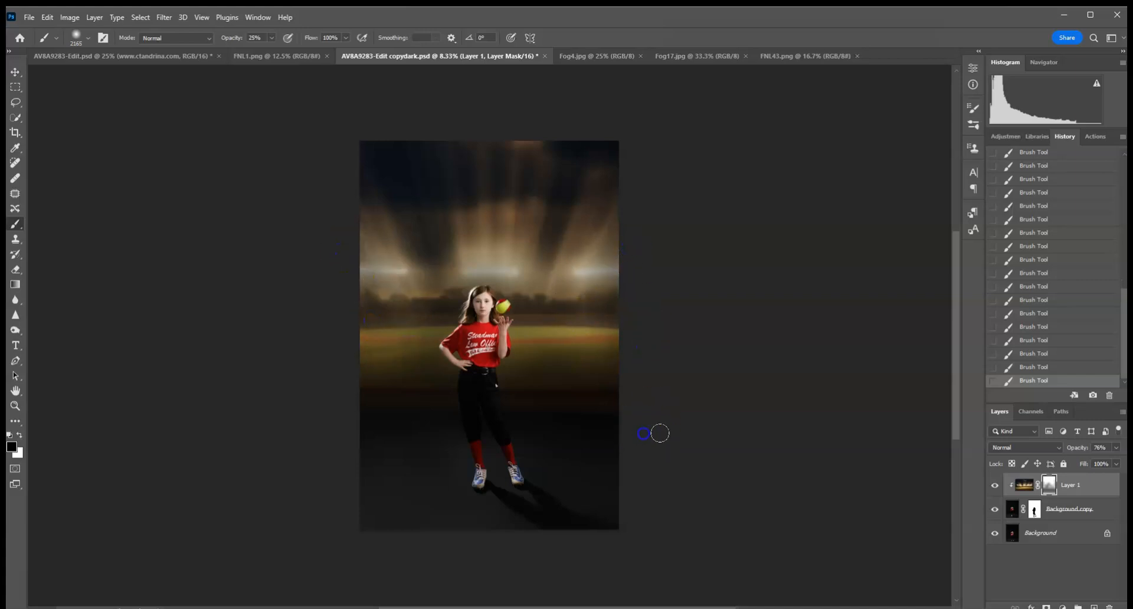
drag(749, 341, 760, 324)
Move the masked ballpark layer slightly down behind the player and apply the transform
click(15, 74)
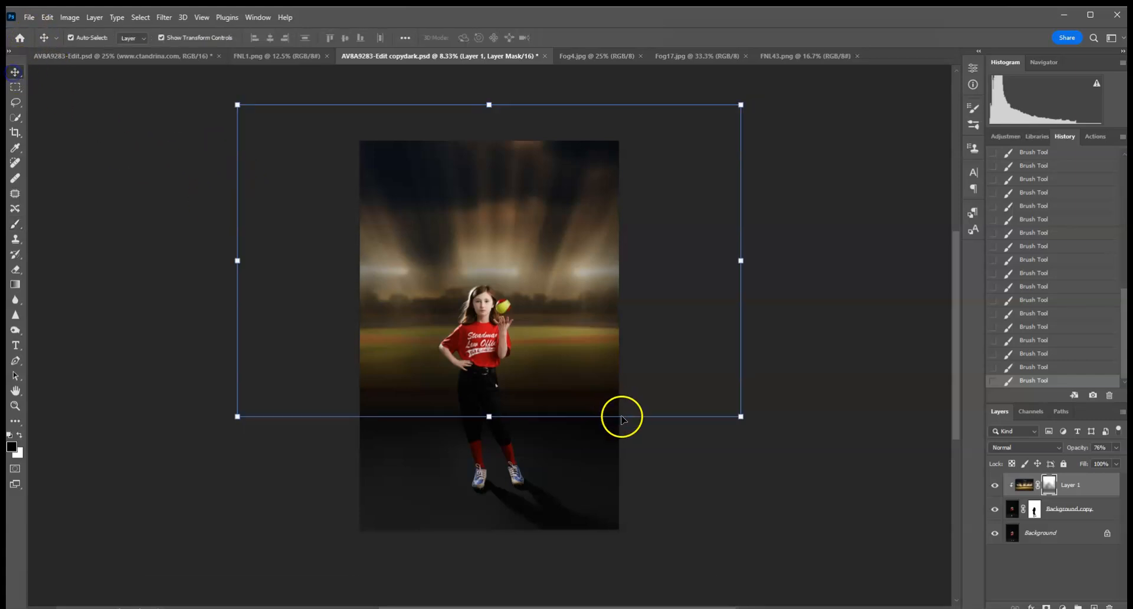
mouse_move(491, 413)
mouse_down()
mouse_move(490, 435)
mouse_move(490, 413)
mouse_up()
drag(565, 315, 564, 332)
click(582, 39)
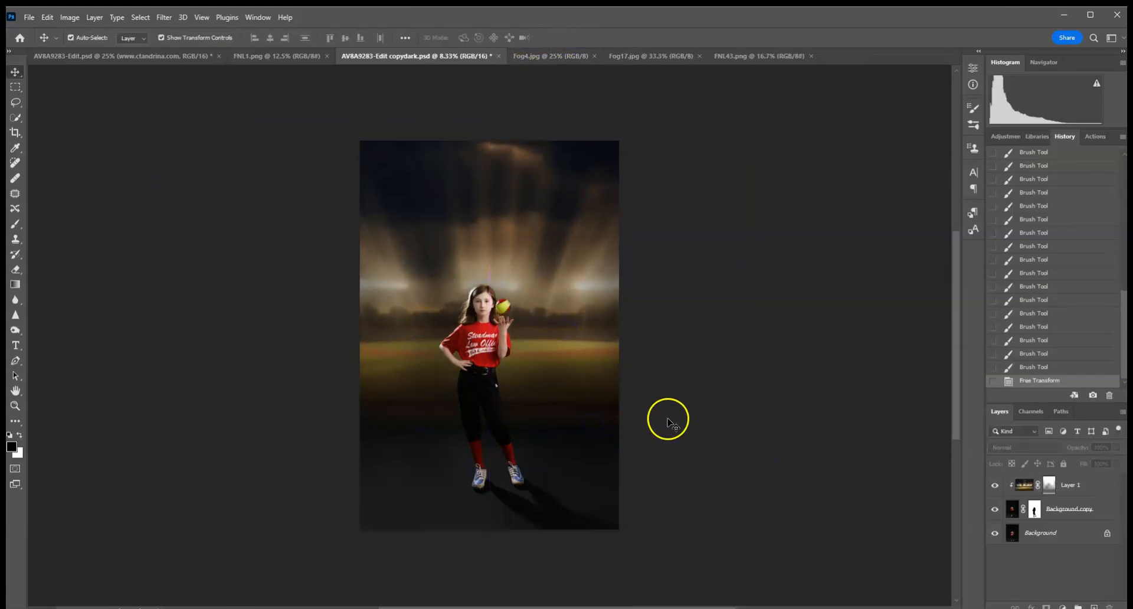
click(747, 55)
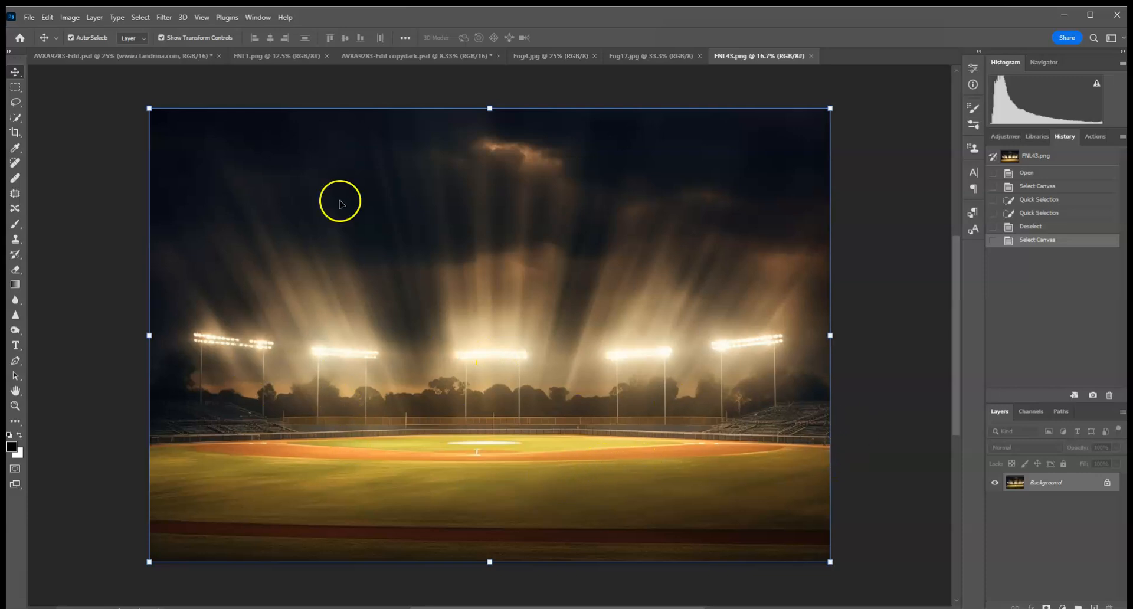
click(632, 54)
click(540, 57)
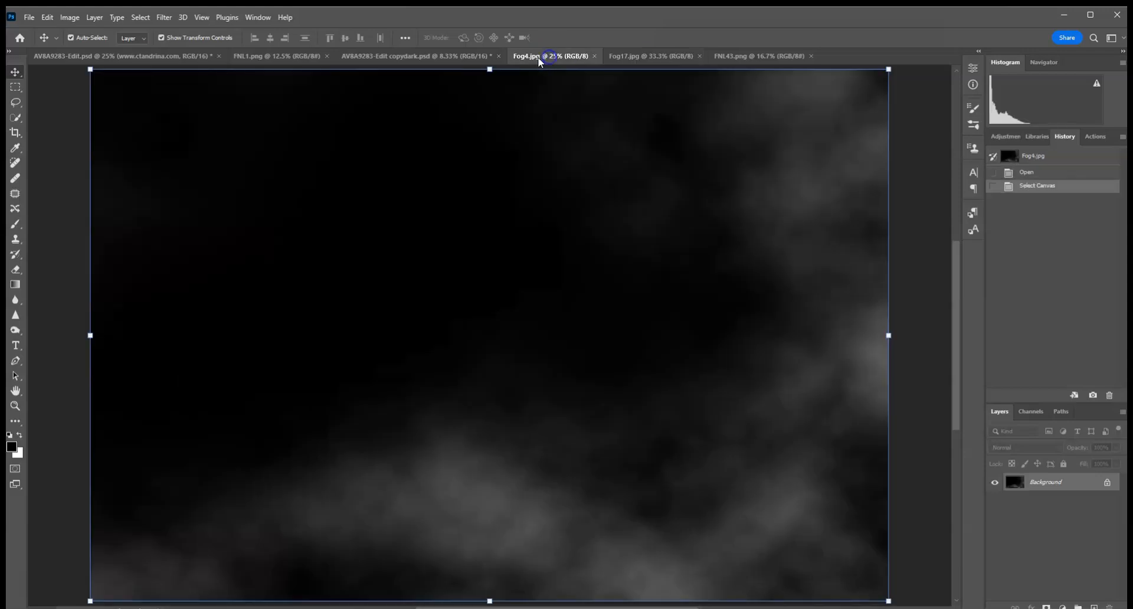
click(448, 57)
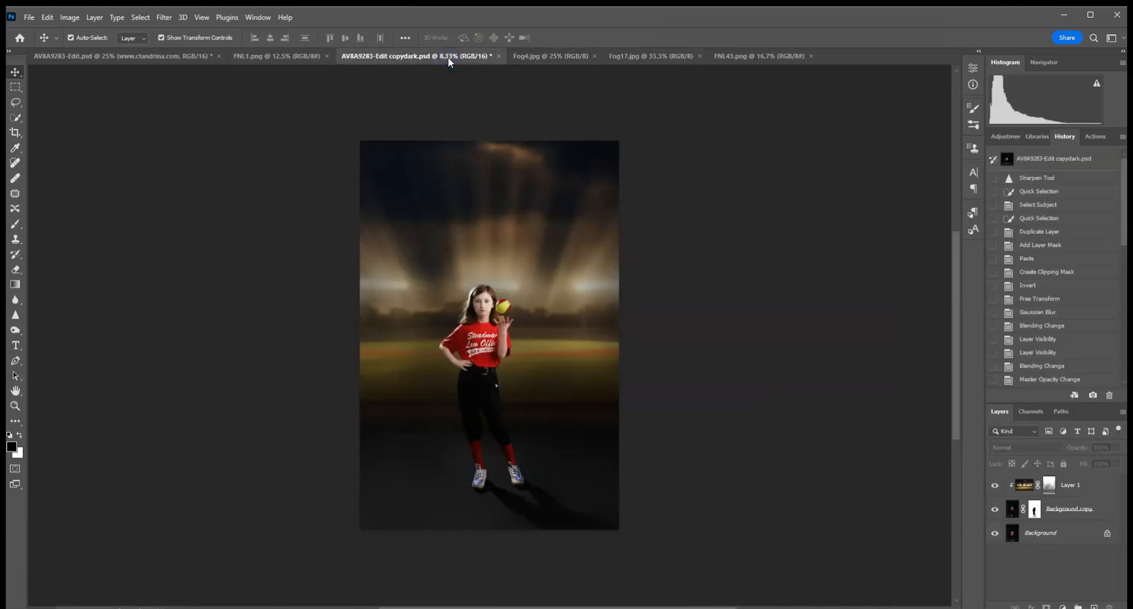
click(539, 57)
Copy the entire Fog17.jpg image and paste it as the top layer of AV8A9283-Edit copydark.psd
click(647, 57)
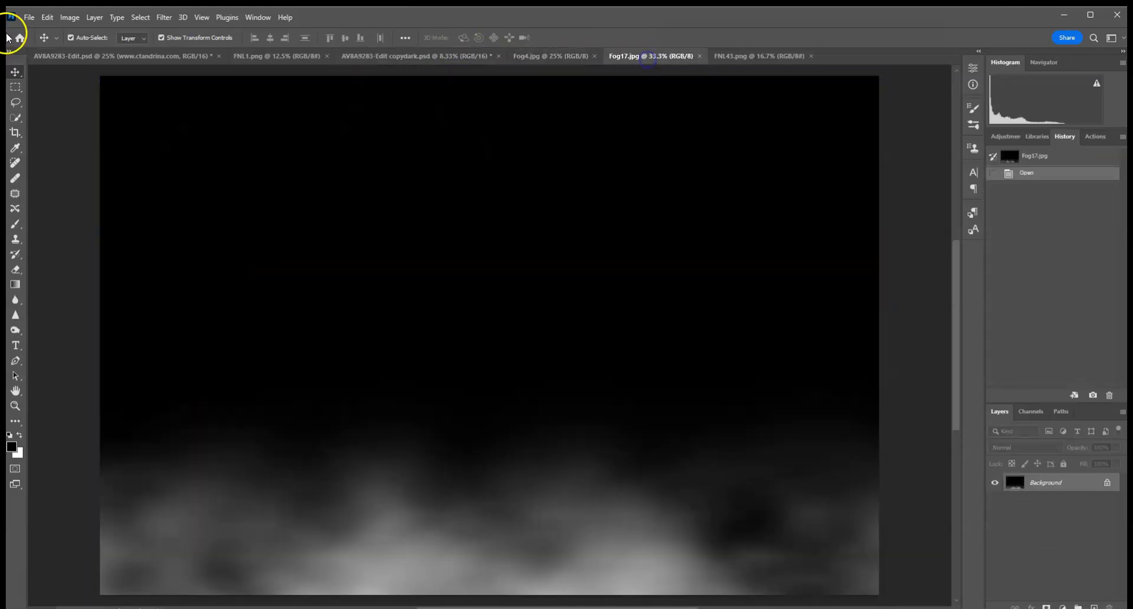
click(140, 17)
click(143, 33)
click(47, 17)
click(90, 96)
click(370, 58)
click(47, 17)
click(77, 122)
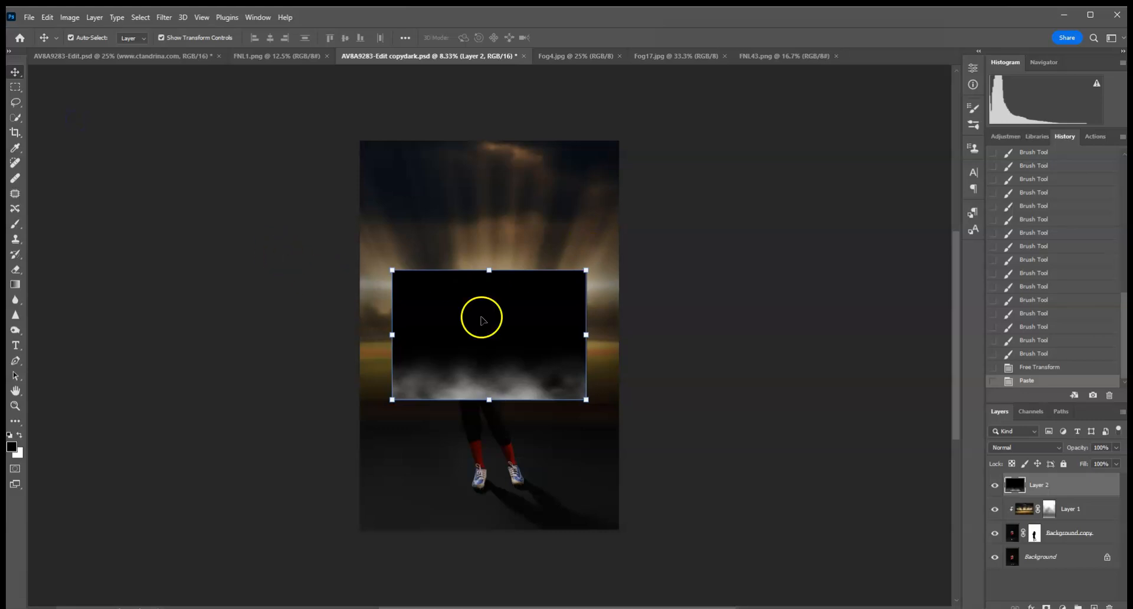
Enlarge the fog layer to about 214% width, place it over the canvas's lower half and set its blend mode to Screen
drag(586, 268, 809, 142)
drag(700, 201, 584, 358)
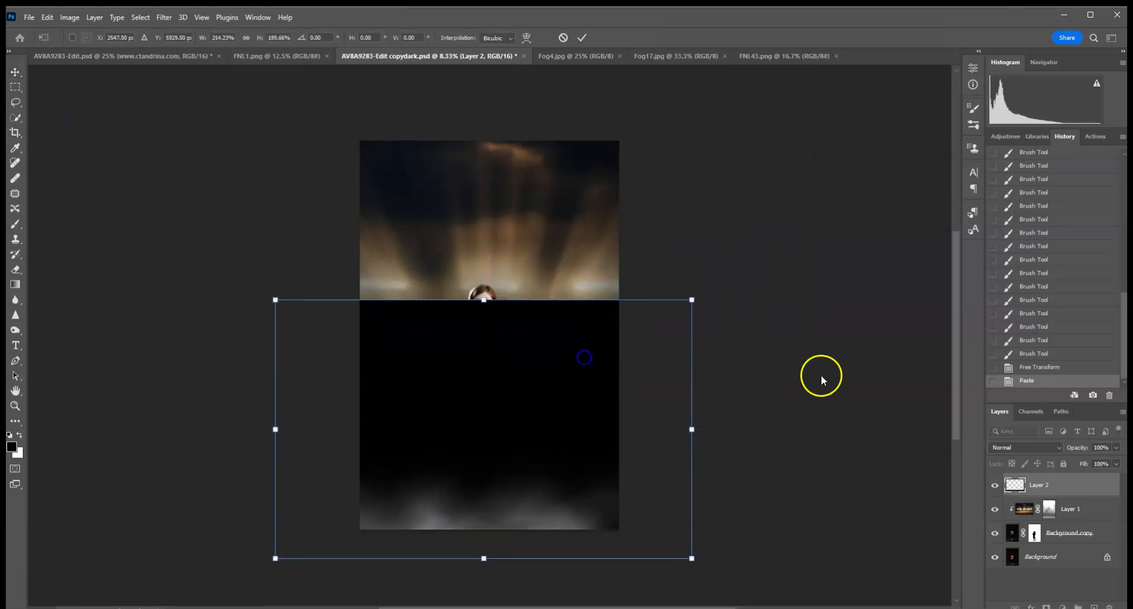
click(1002, 451)
click(999, 415)
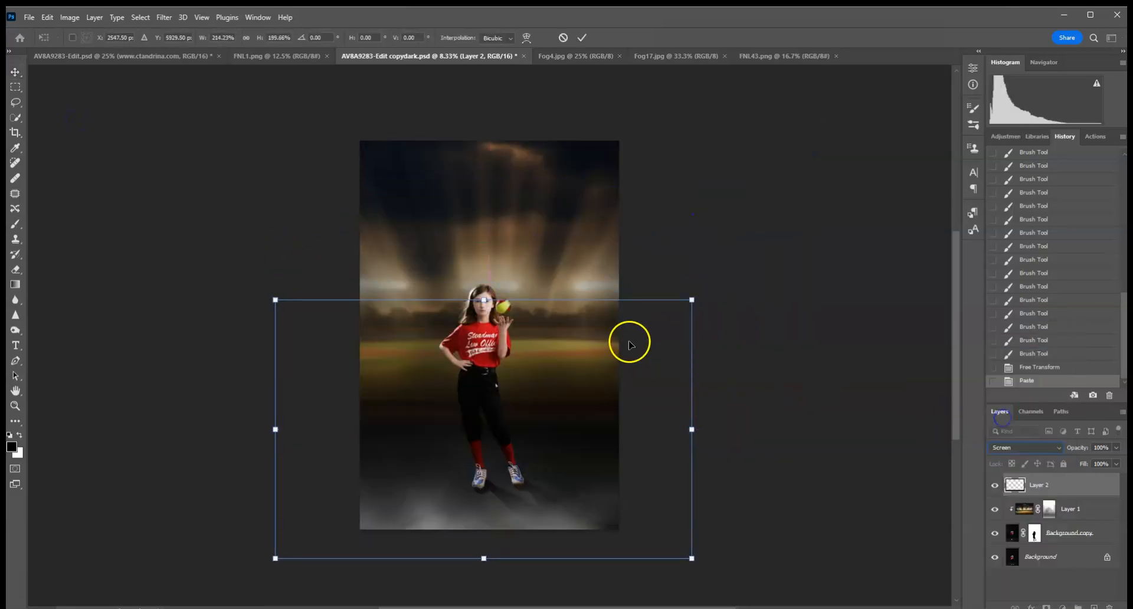
Enlarge the fog to about 222% width and 221% height, move it up around the player's feet, set its opacity to 32% and apply the transform
drag(703, 300, 705, 271)
drag(657, 348, 637, 321)
click(1116, 448)
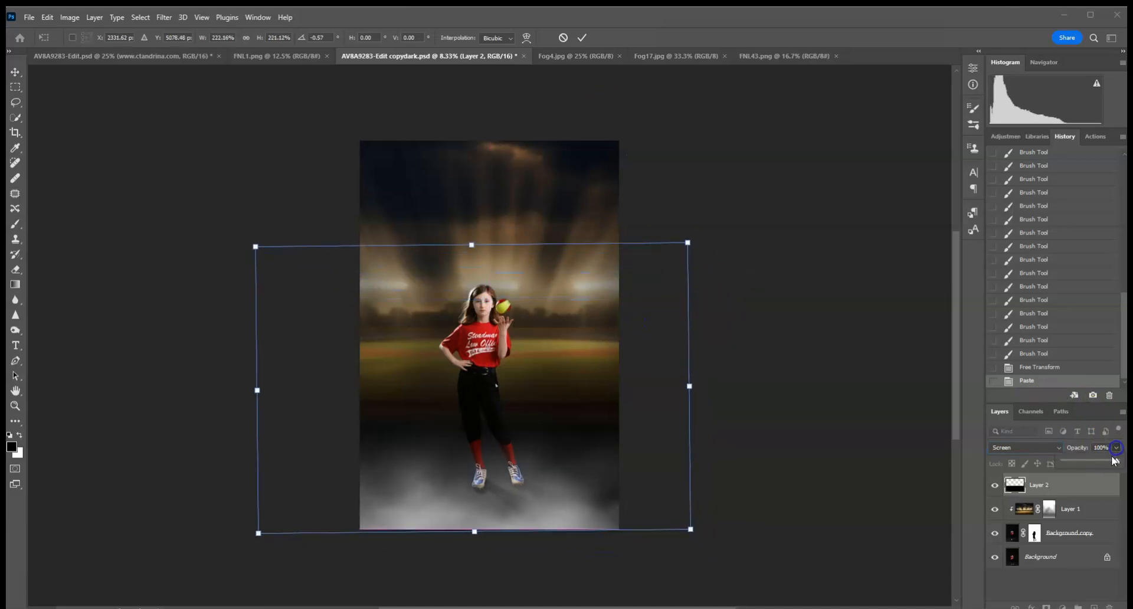
drag(1089, 463, 1081, 463)
click(581, 38)
Clear the selection in FNL1.png with the Rectangular Marquee tool and return to AV8A9283-Edit copydark.psd
click(158, 57)
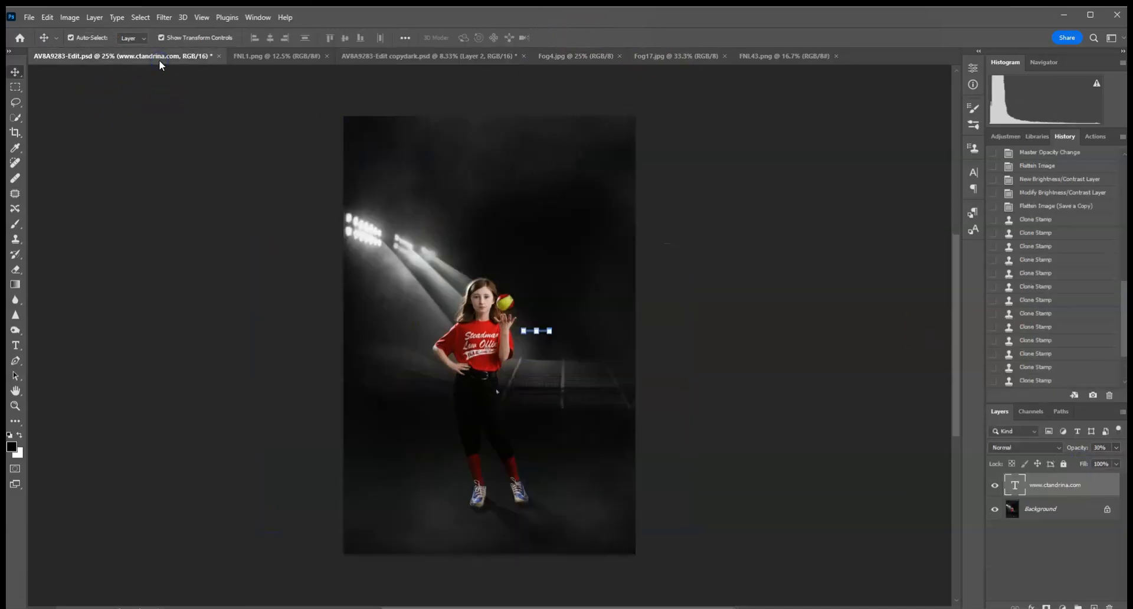
click(256, 57)
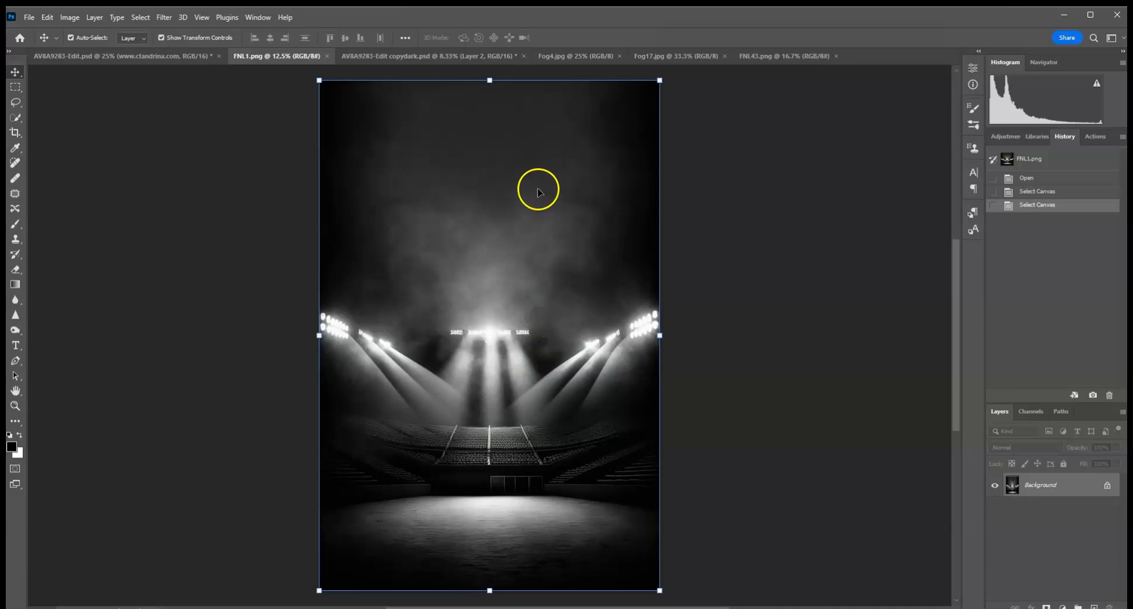
click(13, 89)
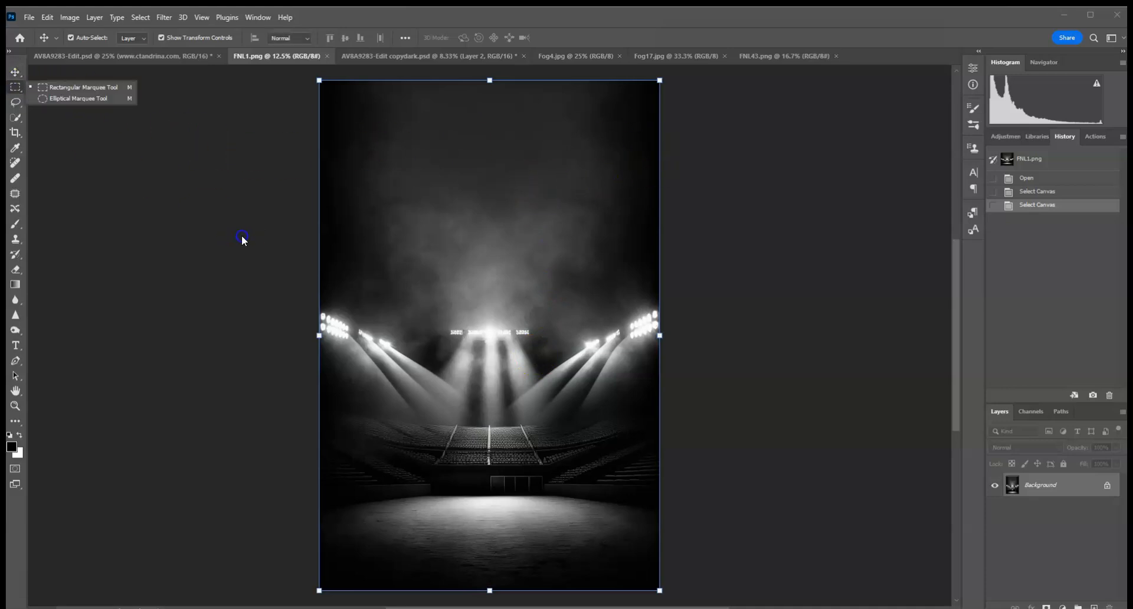
click(56, 87)
click(645, 324)
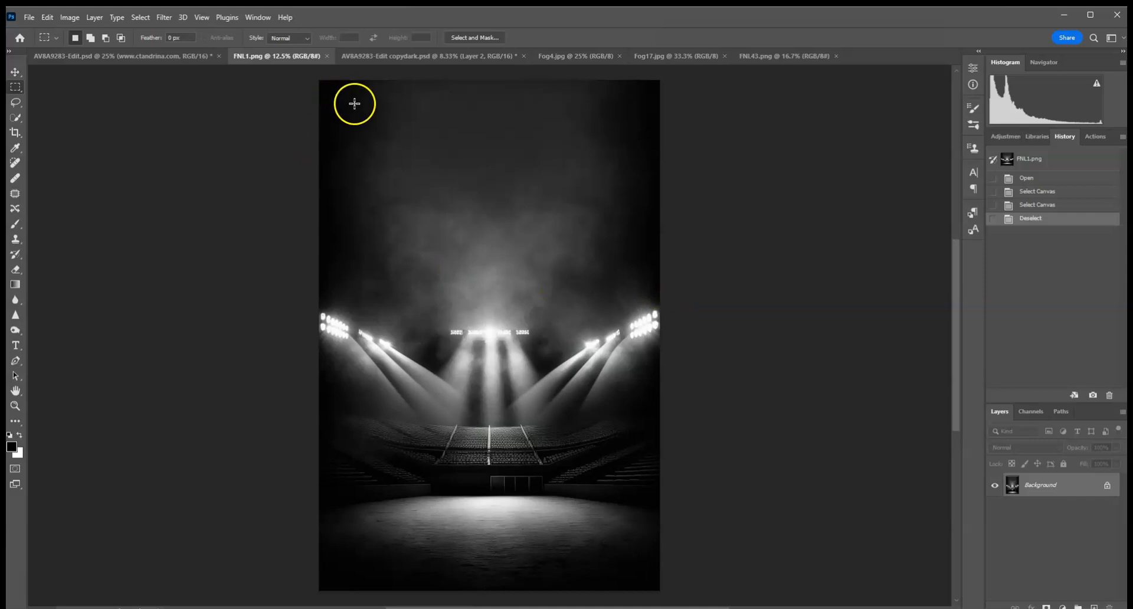
click(392, 56)
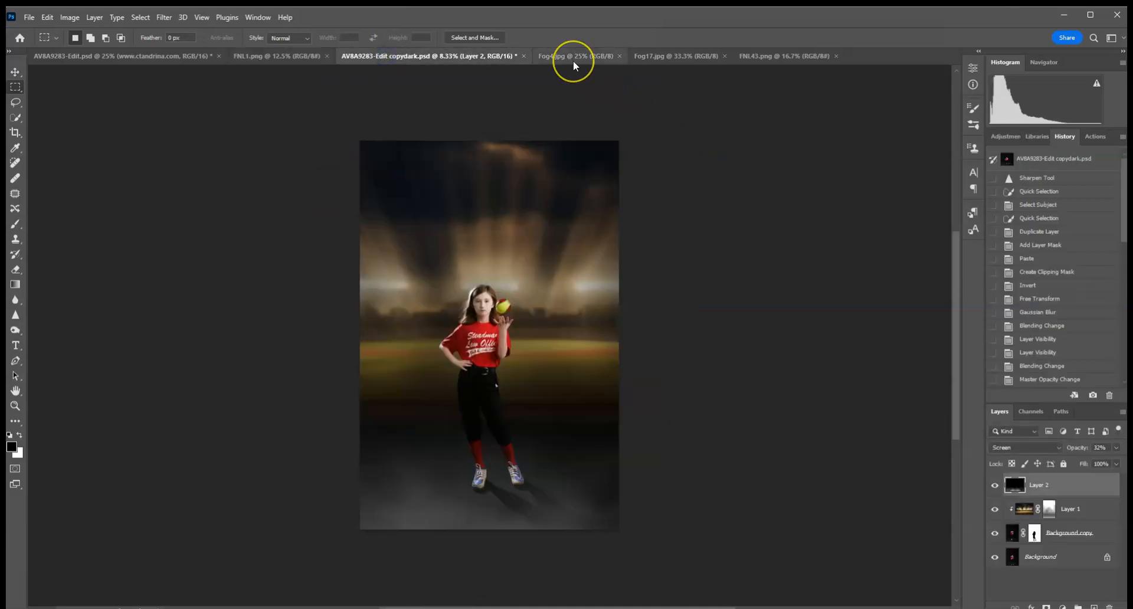